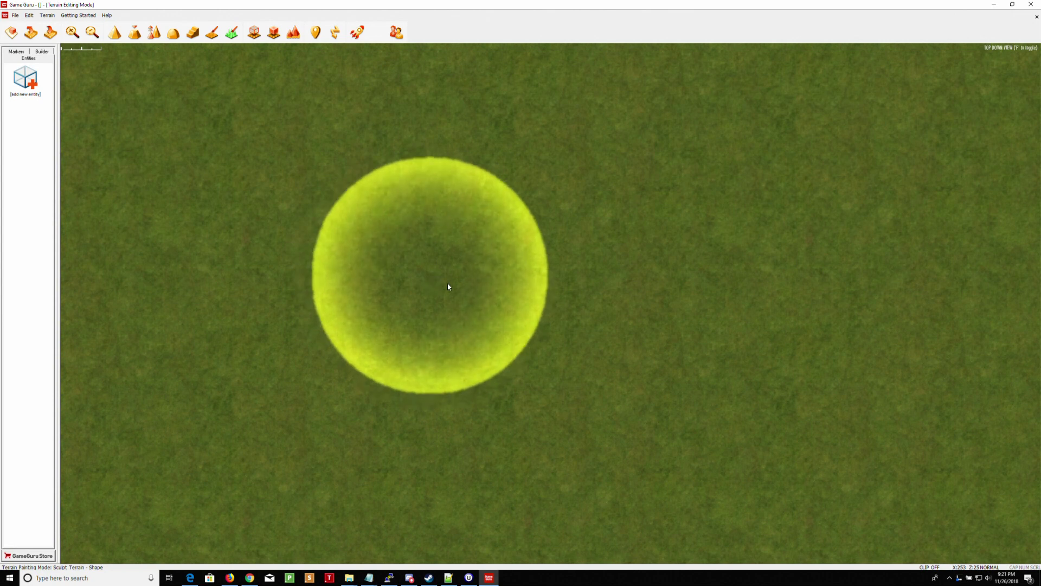
scroll(560, 311, "down", 4)
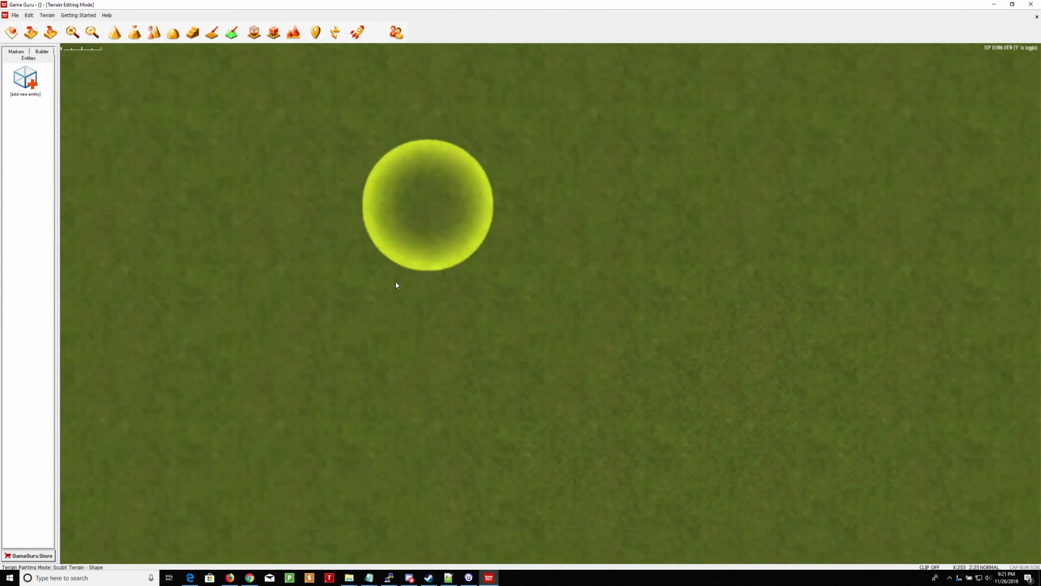
scroll(536, 351, "up", 3)
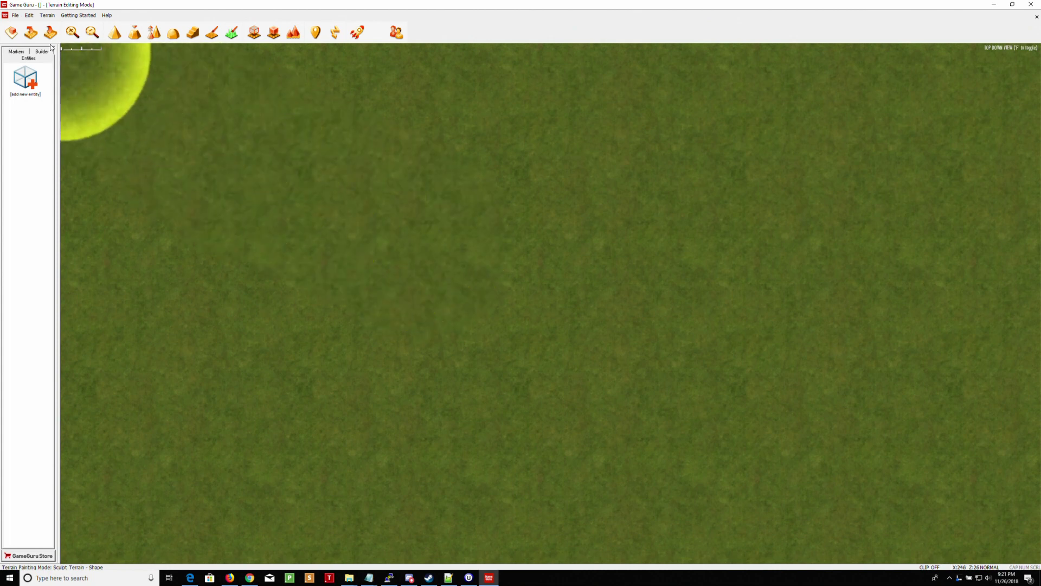
Start a model import and browse to the ver_1_4_6 folder of S2ENGINE HD in the Steam common directory
left_click(15, 17)
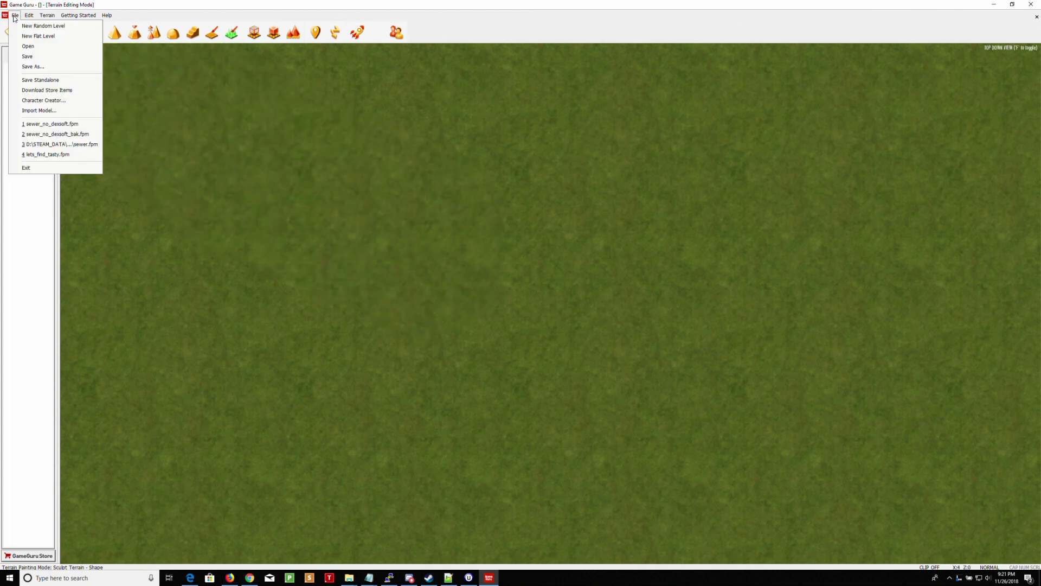
left_click(43, 111)
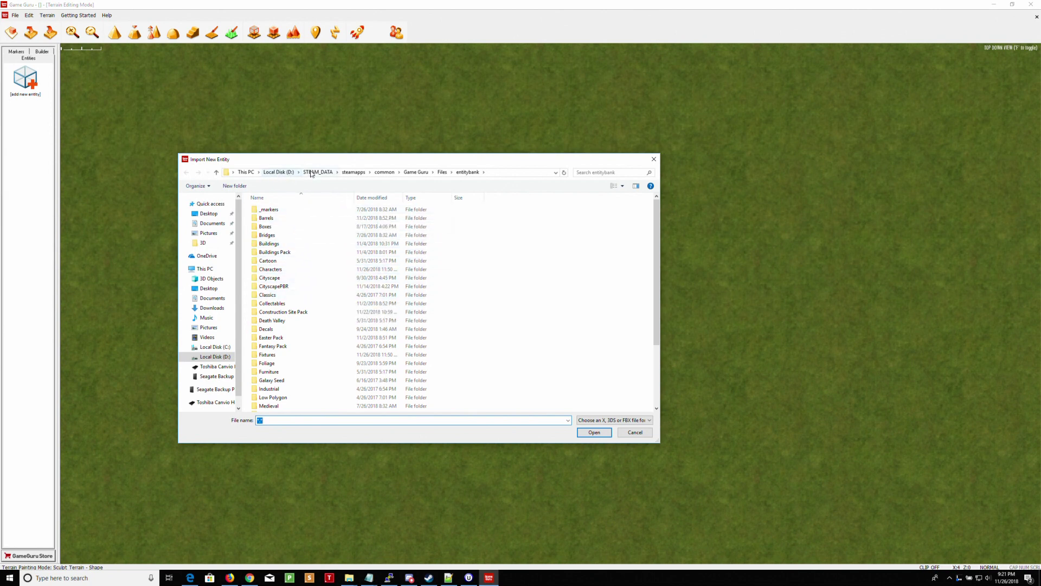
left_click(384, 172)
scroll(318, 318, "down", 3)
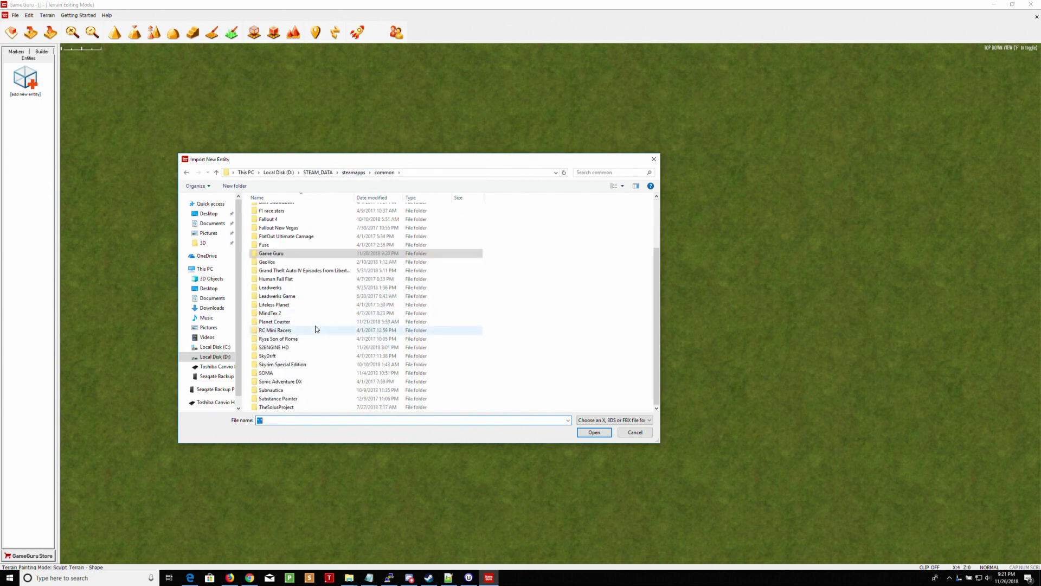
left_click(282, 347)
double_click(281, 347)
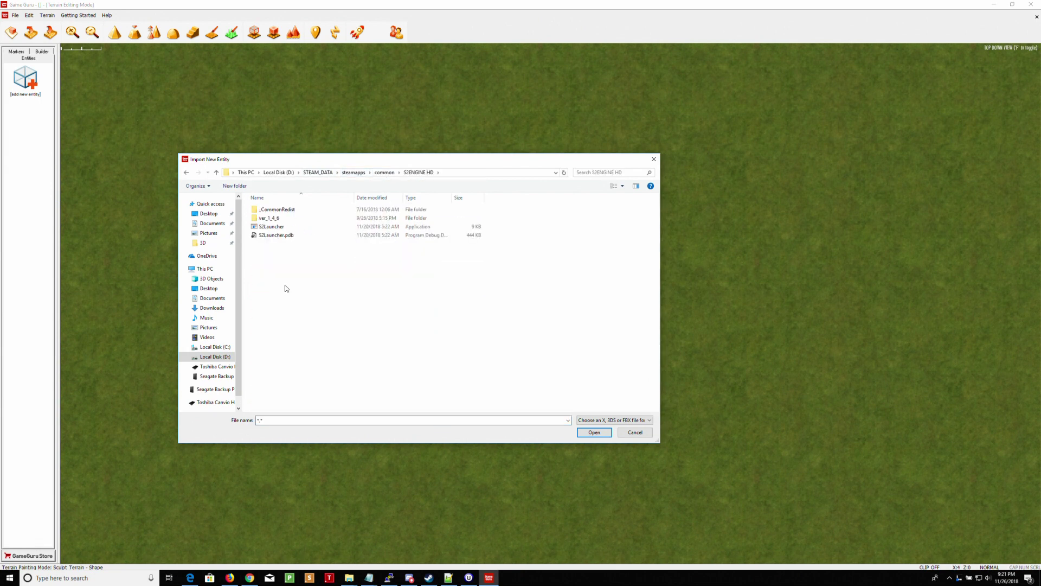
double_click(274, 218)
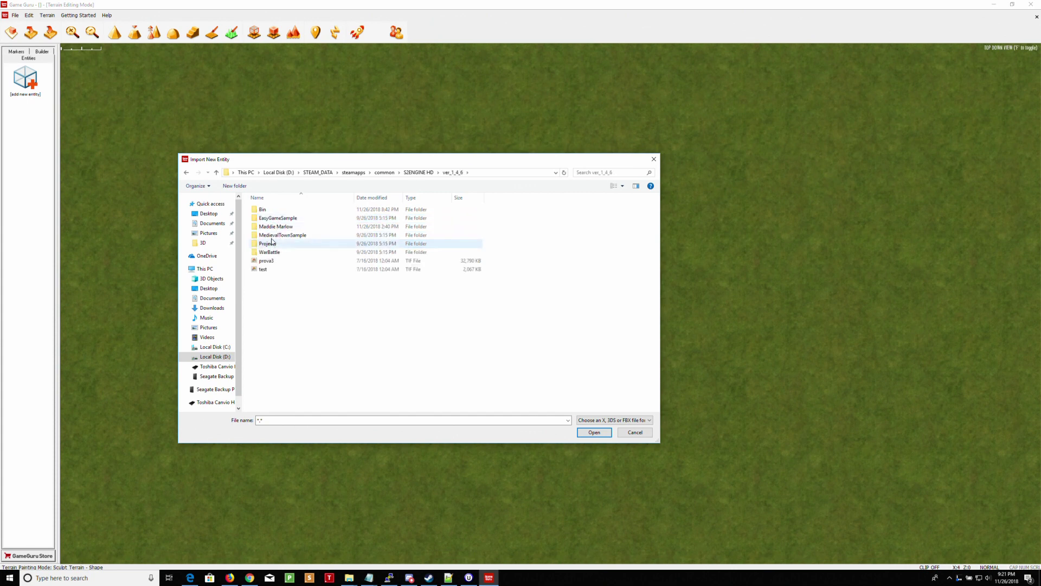
double_click(267, 218)
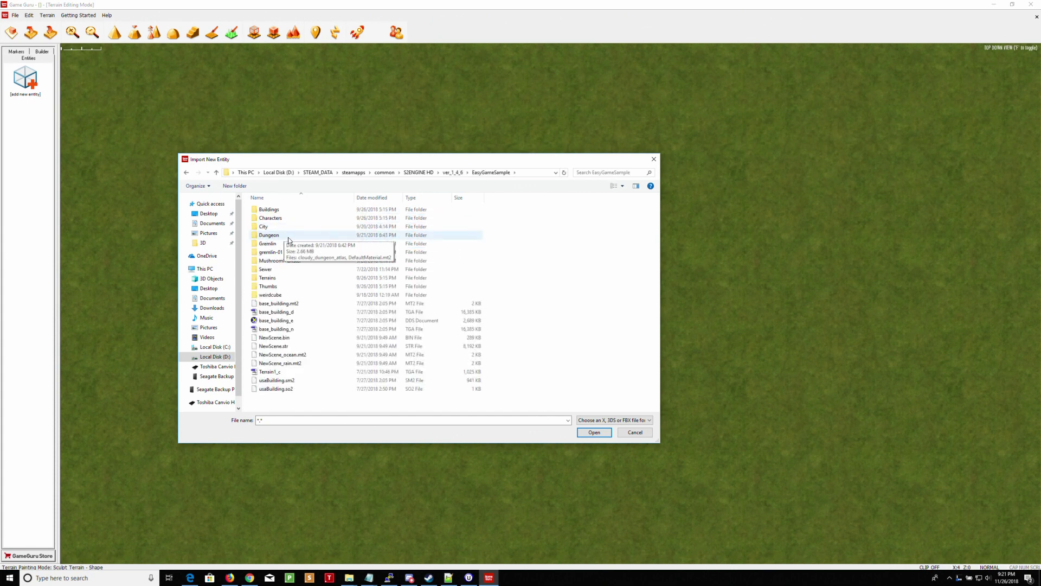
double_click(264, 211)
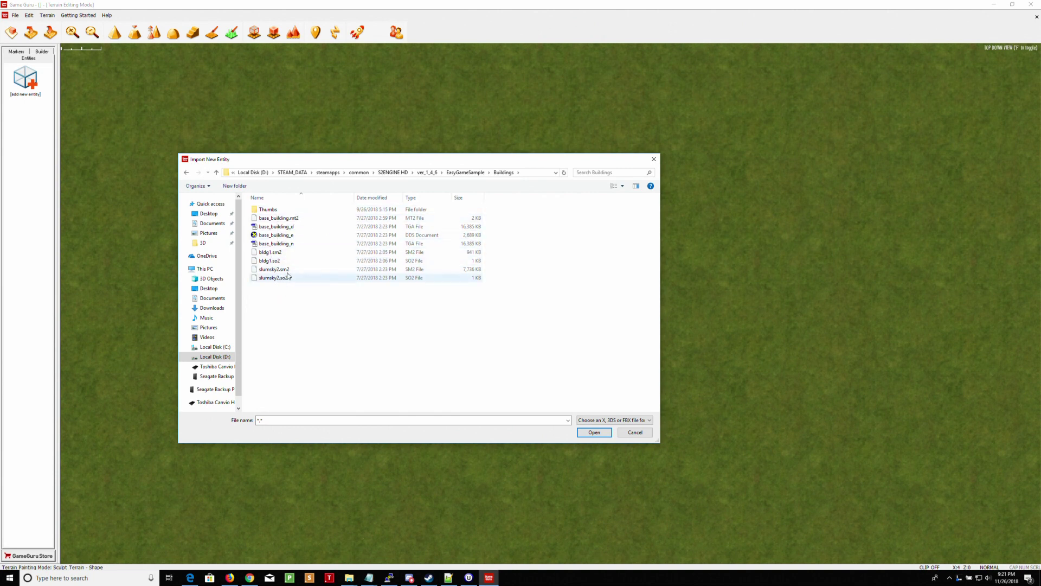
left_click(216, 172)
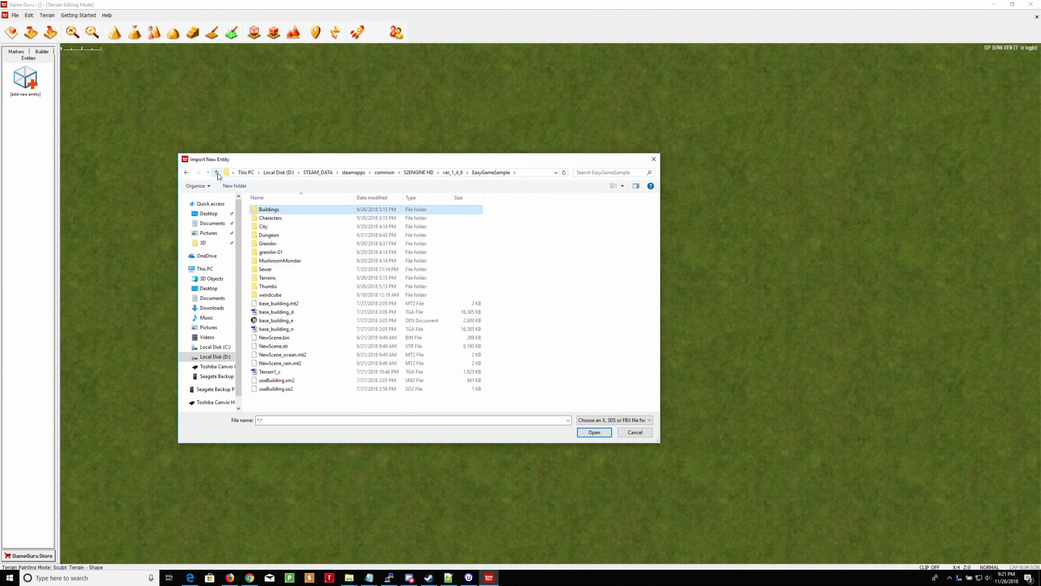
left_click(217, 173)
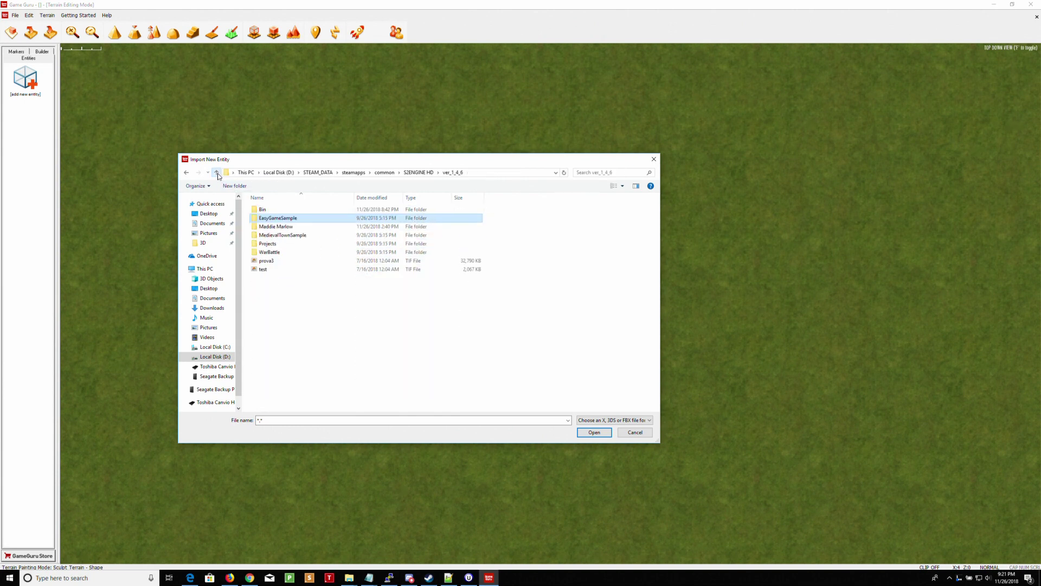
Import the model new_bakery.x from the Projects\EasyGameSample\Buildings folder
double_click(266, 245)
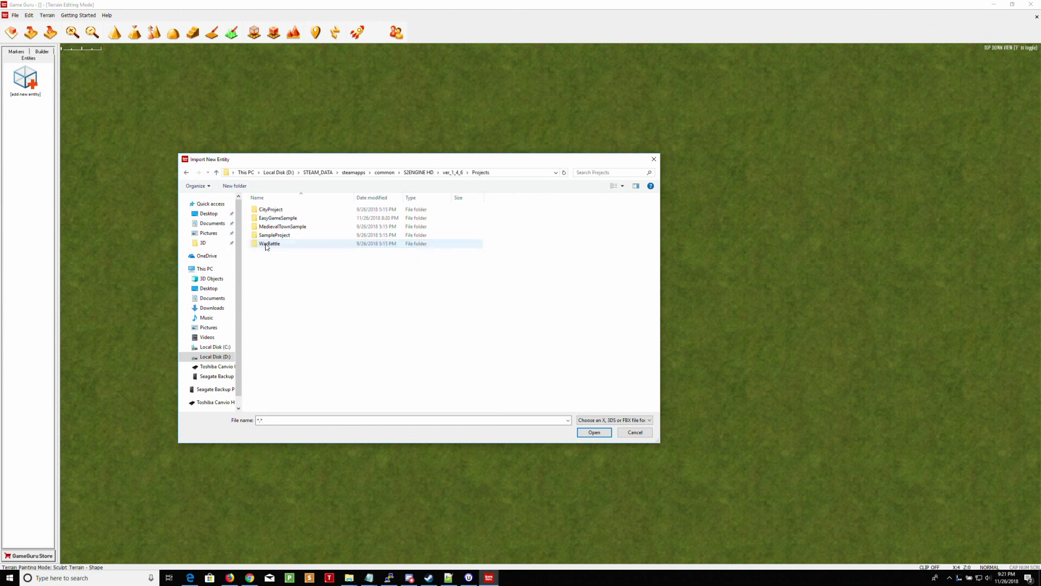
double_click(278, 217)
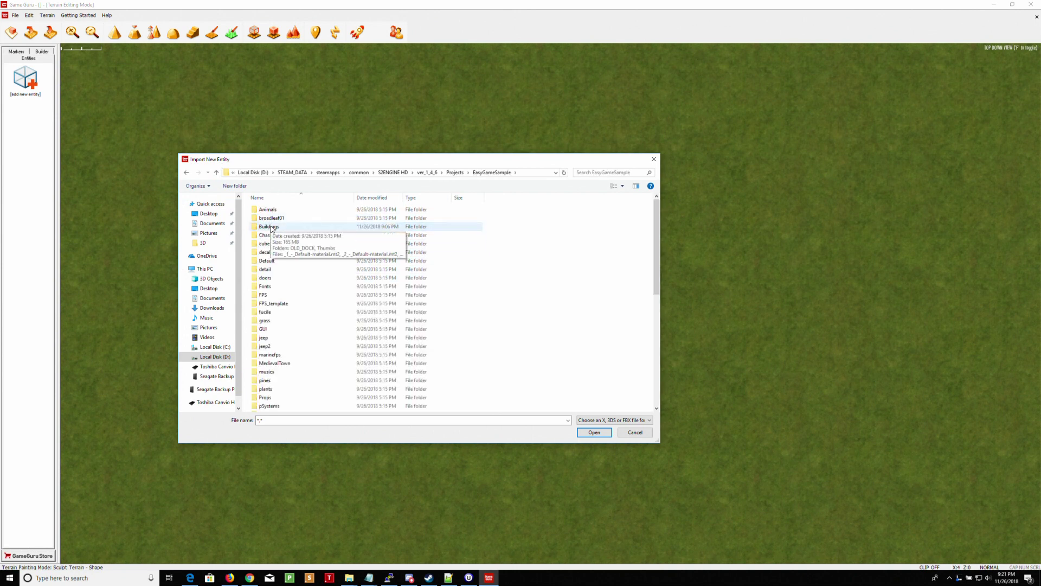
double_click(269, 227)
scroll(293, 260, "down", 5)
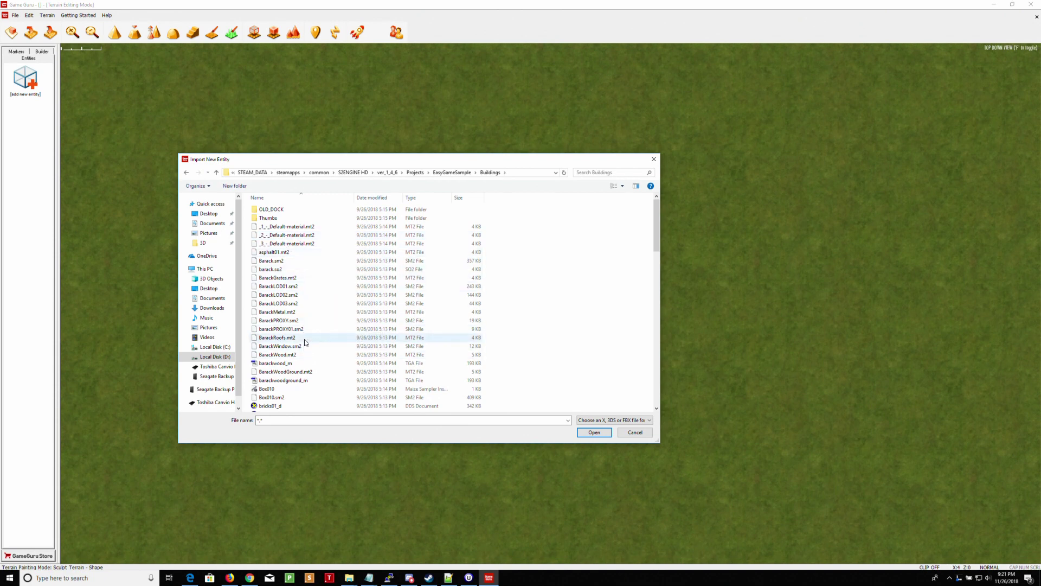
scroll(280, 312, "down", 4)
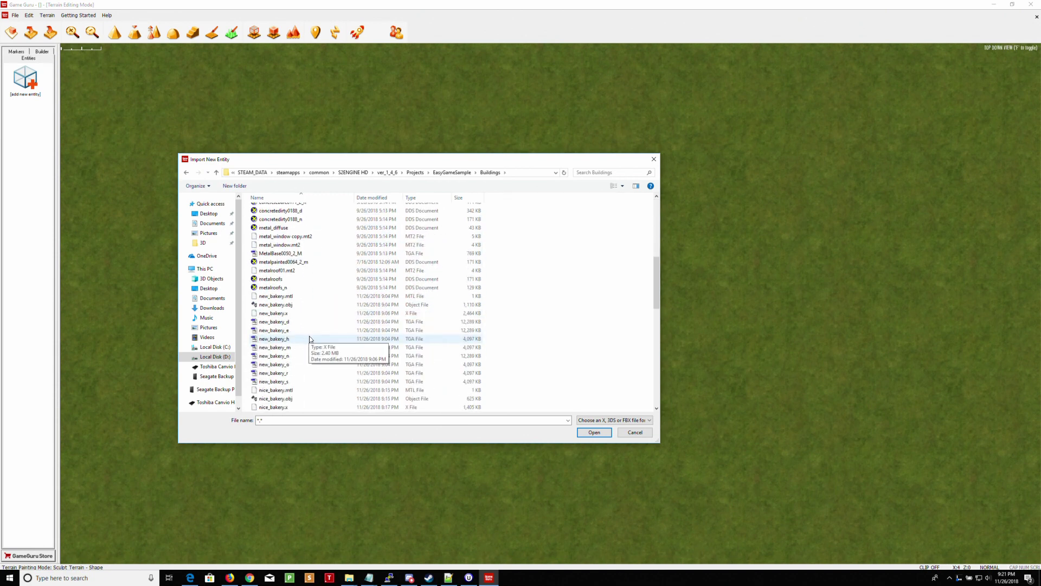
left_click(275, 304)
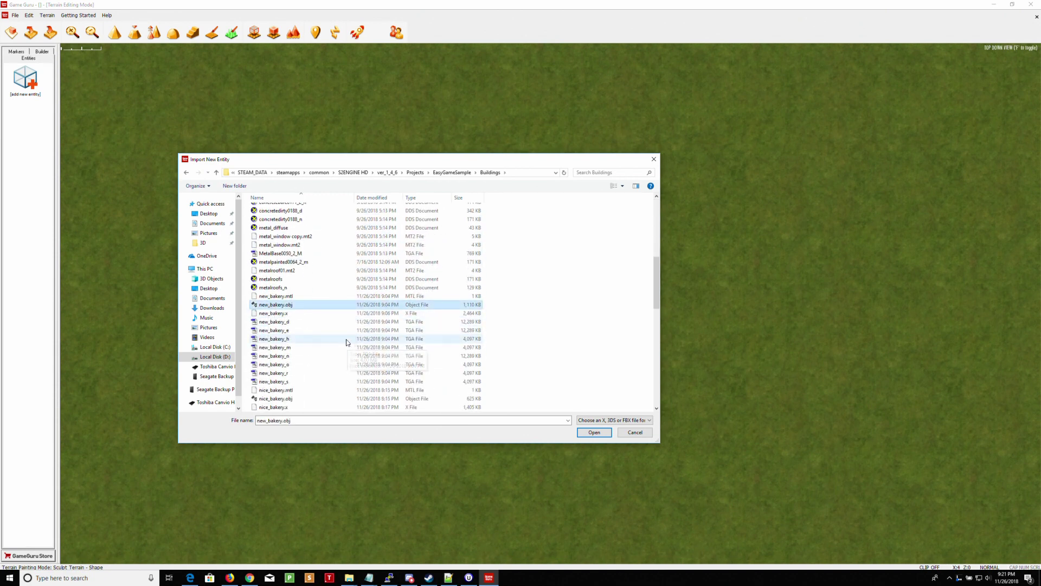
left_click(295, 315)
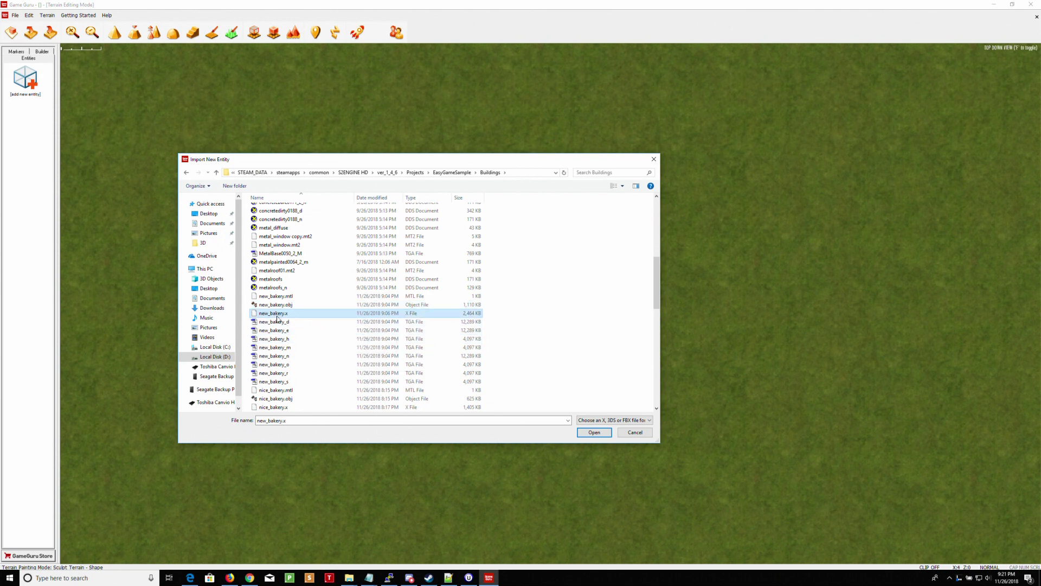
left_click(593, 433)
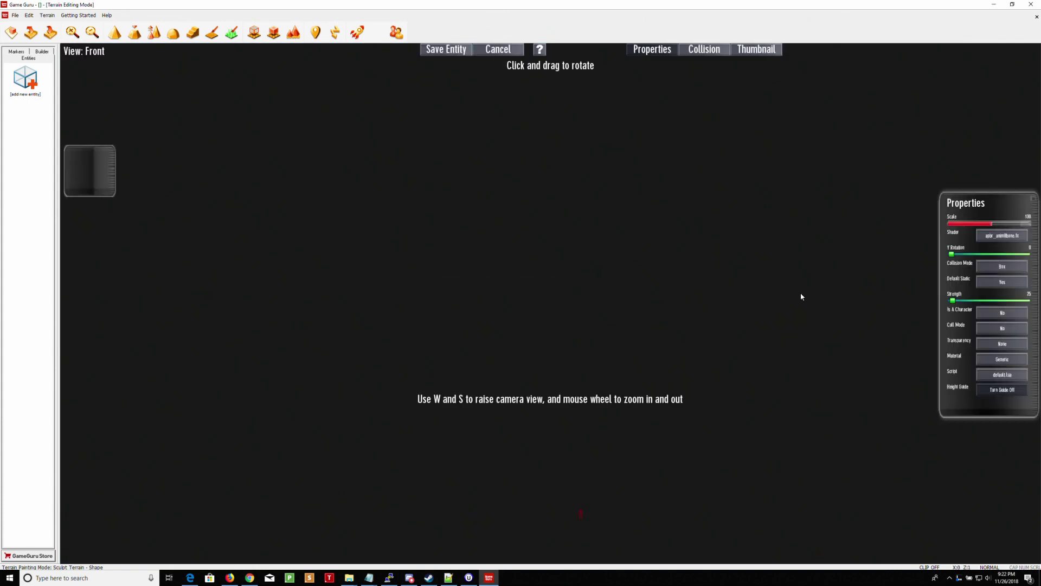
Set the imported entity's shader to apbr_basic.fx and increase its scale
left_click(1002, 237)
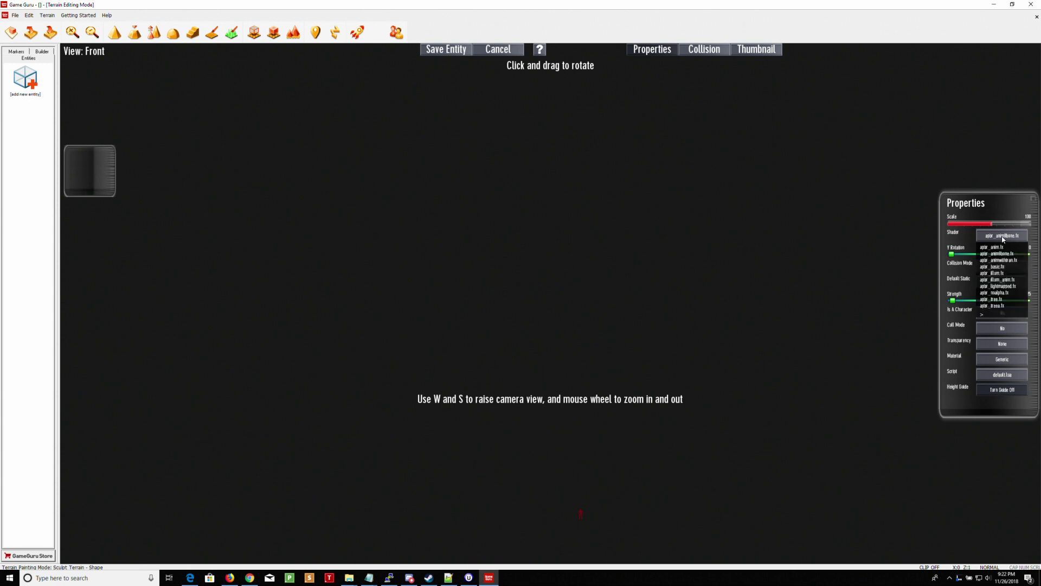
left_click(1009, 269)
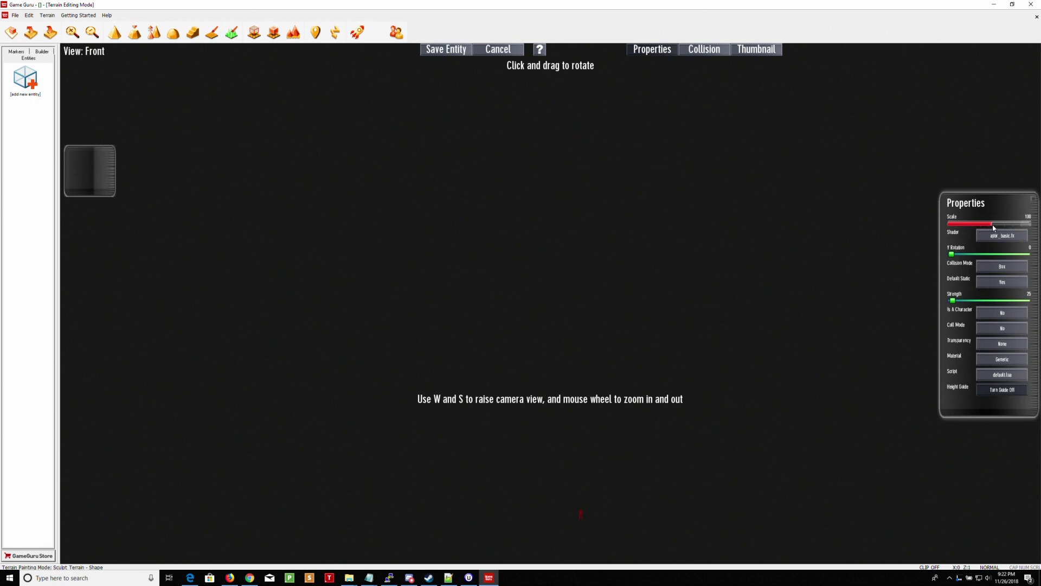
mouse_move(992, 224)
left_mouse_down()
mouse_move(1039, 228)
mouse_move(933, 225)
mouse_move(1032, 222)
mouse_move(995, 229)
left_mouse_up()
Rotate the imported model about its Y axis and look over its collision settings
left_click_drag(501, 253, 508, 231)
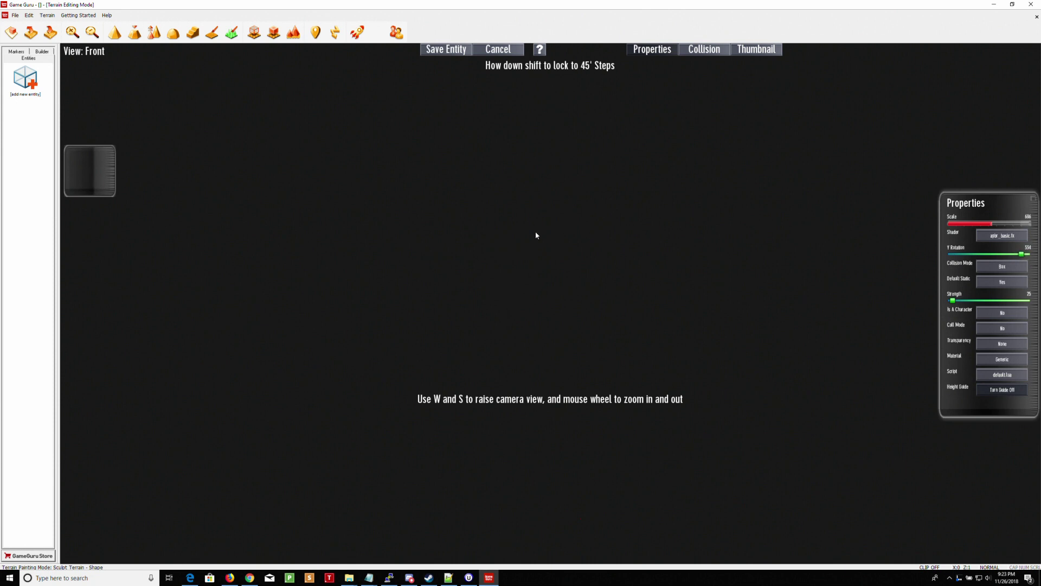
left_click_drag(638, 244, 638, 245)
left_click(713, 53)
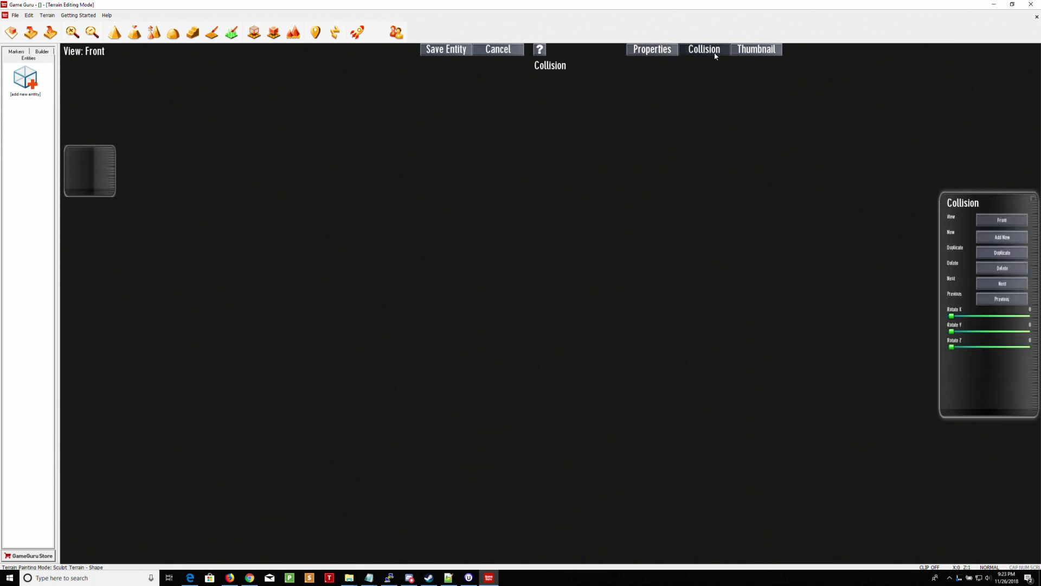
left_click(658, 53)
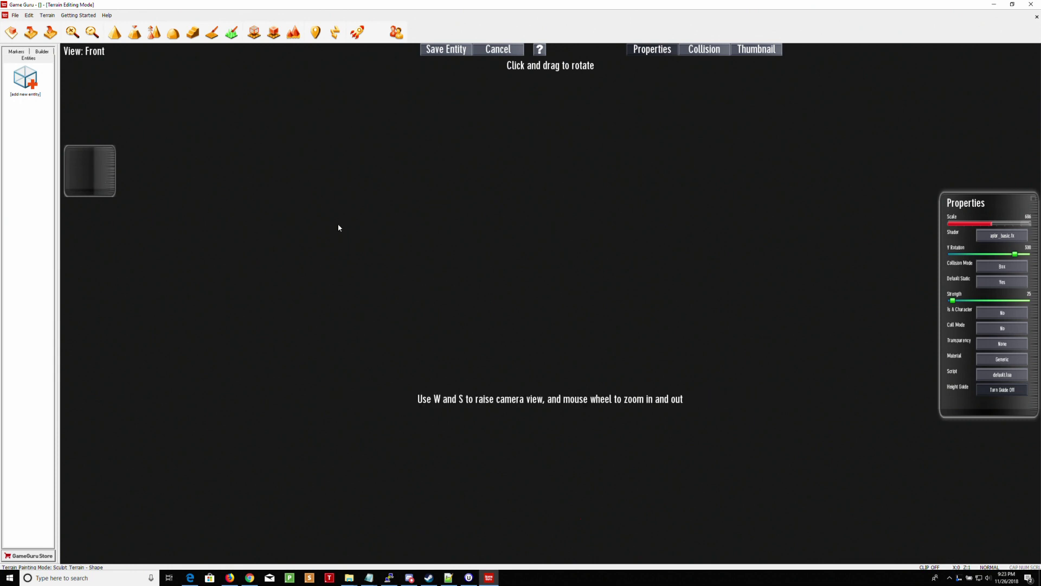
Open the texture selection for the model's texture slot and browse to S2ENGINE HD\ver_1_4_6\Projects\EasyGameSample\Buildings
left_click(97, 175)
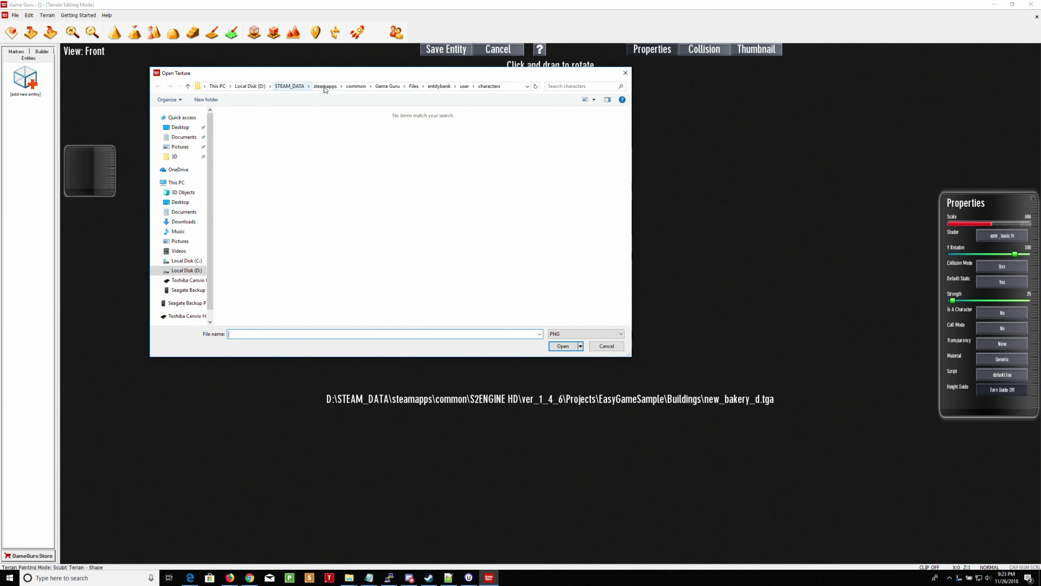
left_click(356, 86)
scroll(274, 234, "down", 3)
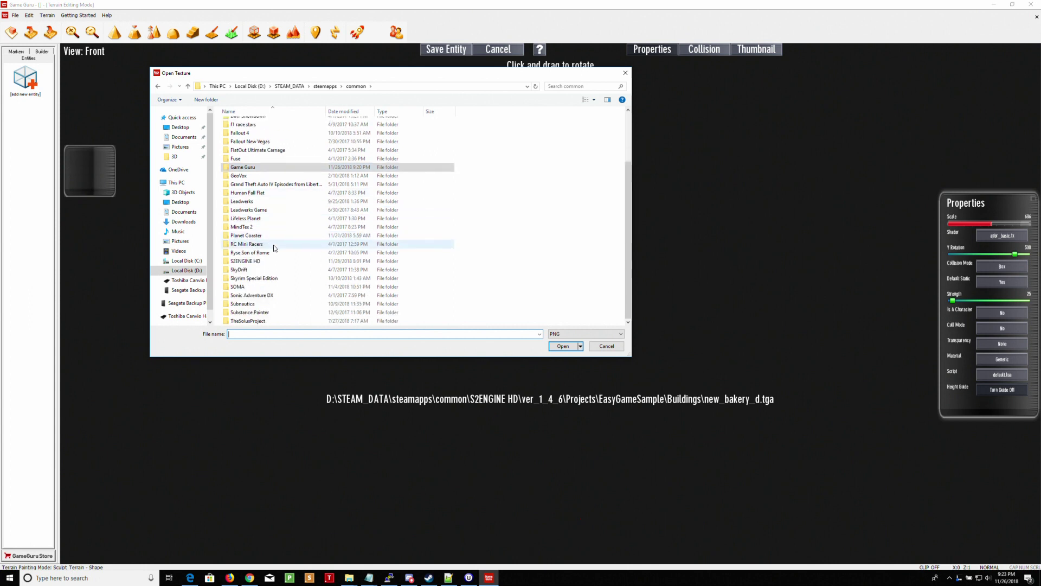
double_click(255, 263)
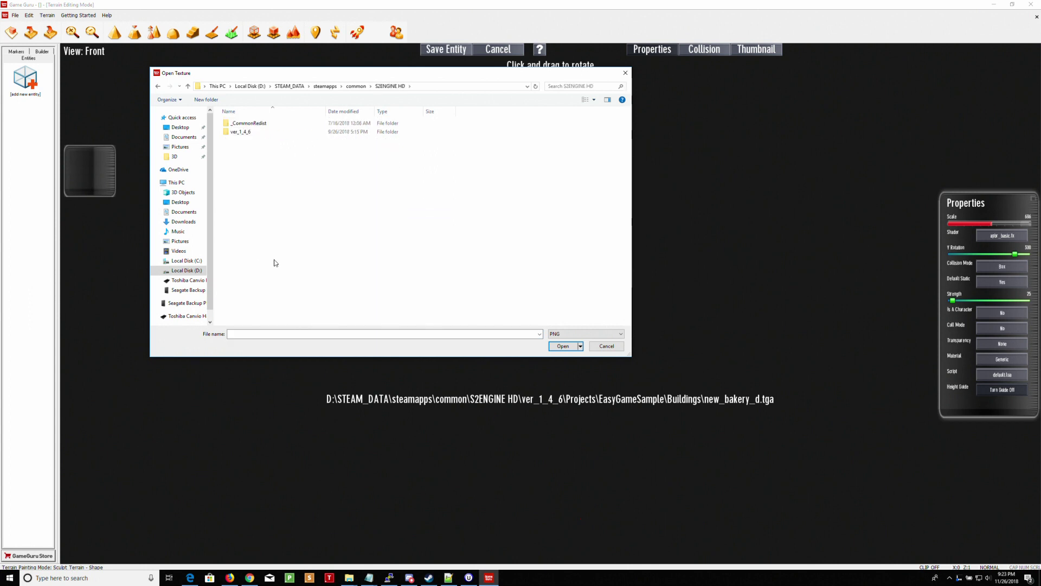
double_click(241, 133)
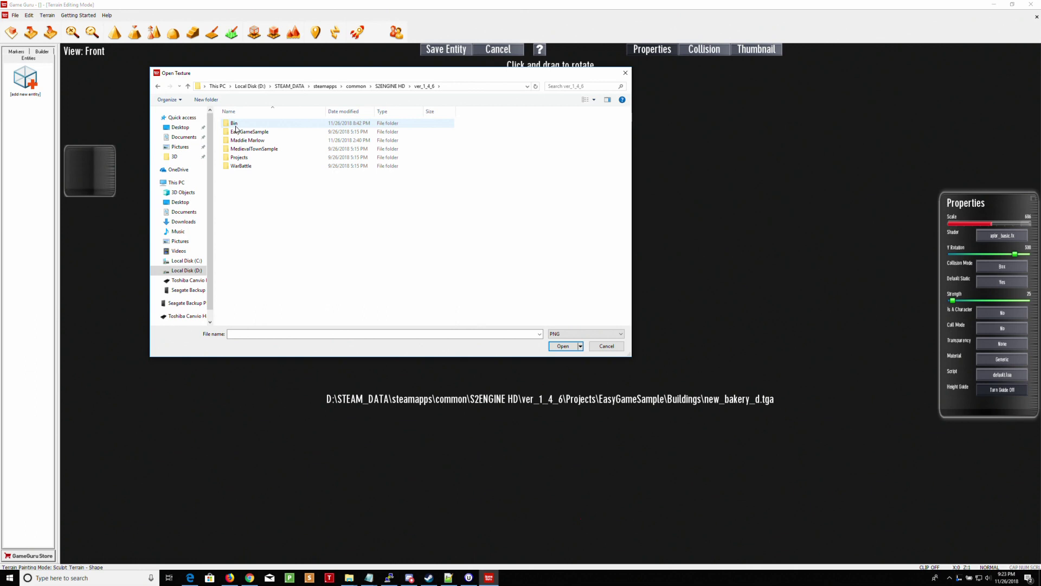
double_click(239, 157)
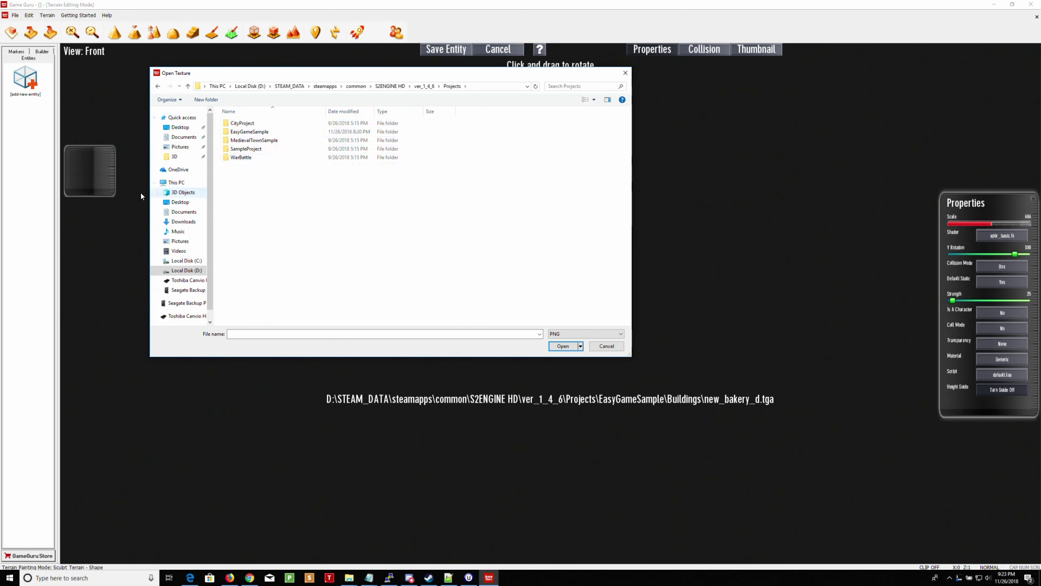
left_click(241, 133)
double_click(241, 133)
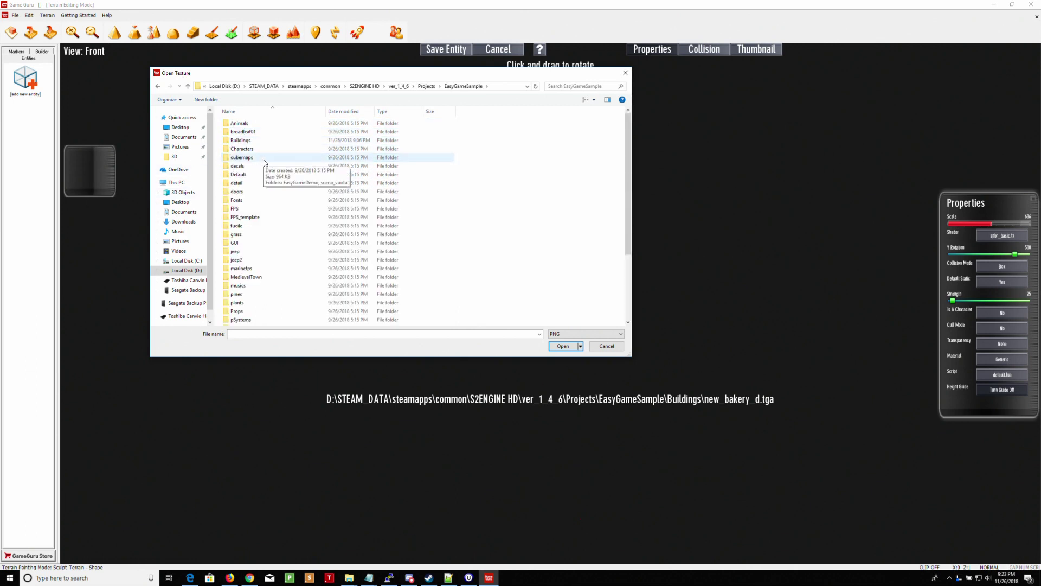
double_click(240, 140)
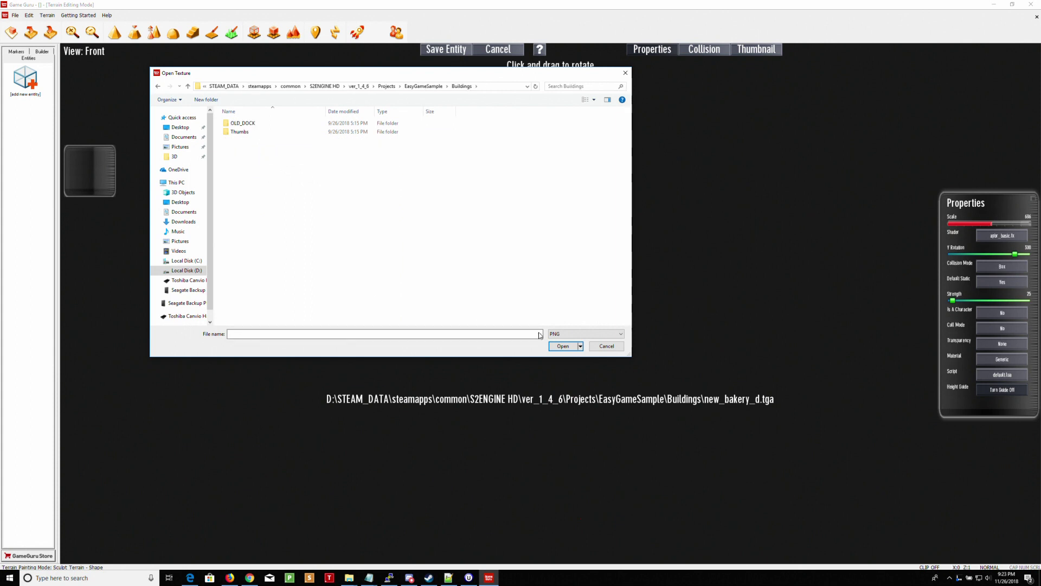
Look through the Buildings folder for usable textures under the JPEG, BMP, DDS and All Files filters, and cancel the texture selection
left_click(564, 333)
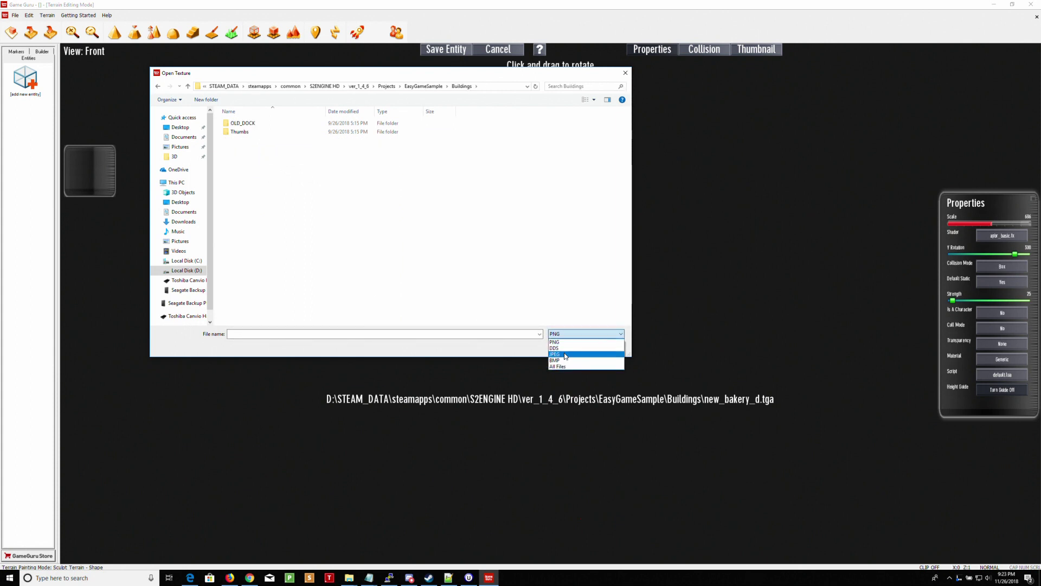
left_click(563, 354)
left_click(561, 334)
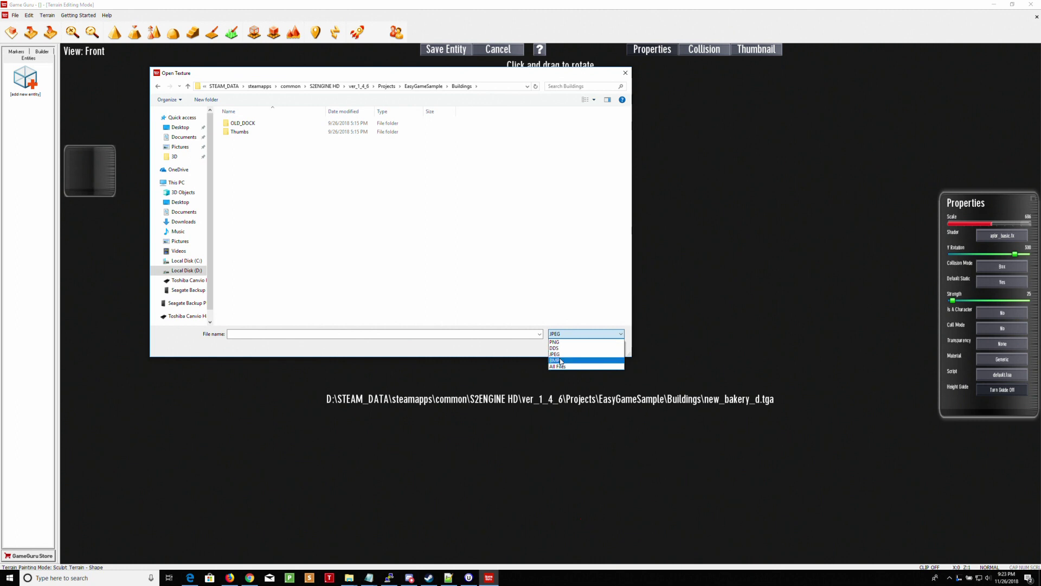
left_click(554, 360)
left_click(556, 335)
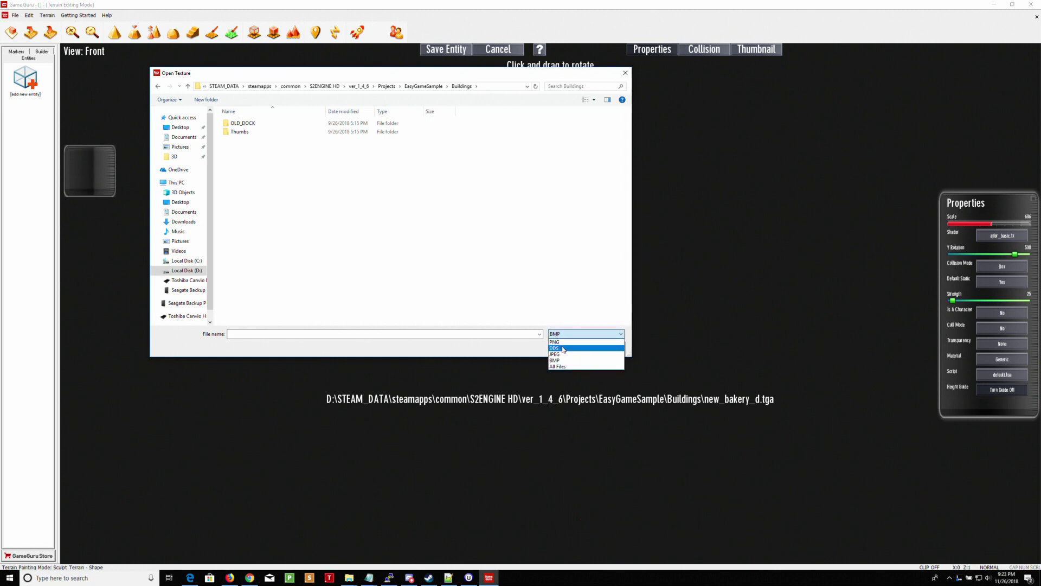
left_click(554, 348)
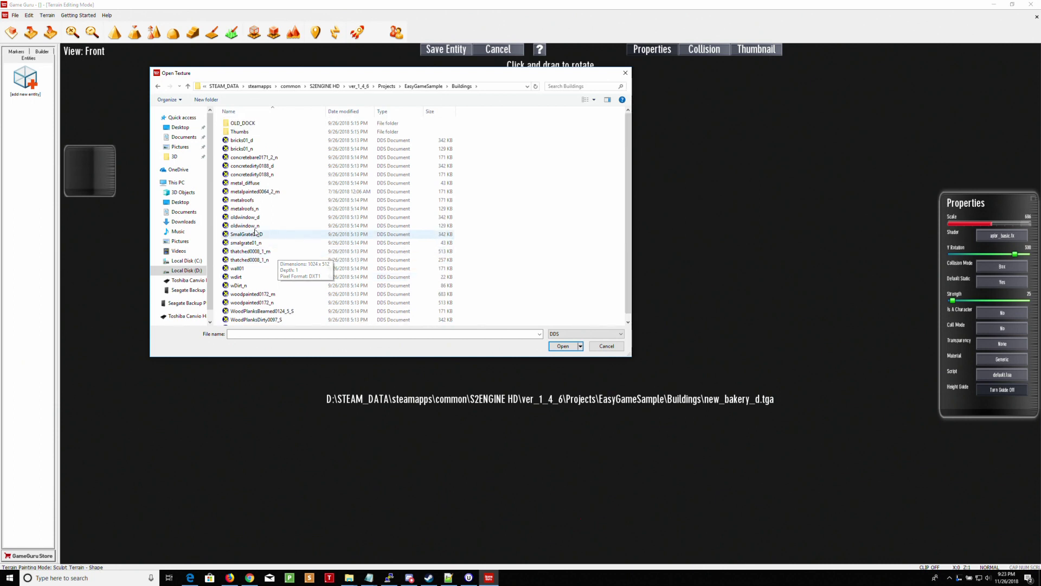
left_click(565, 335)
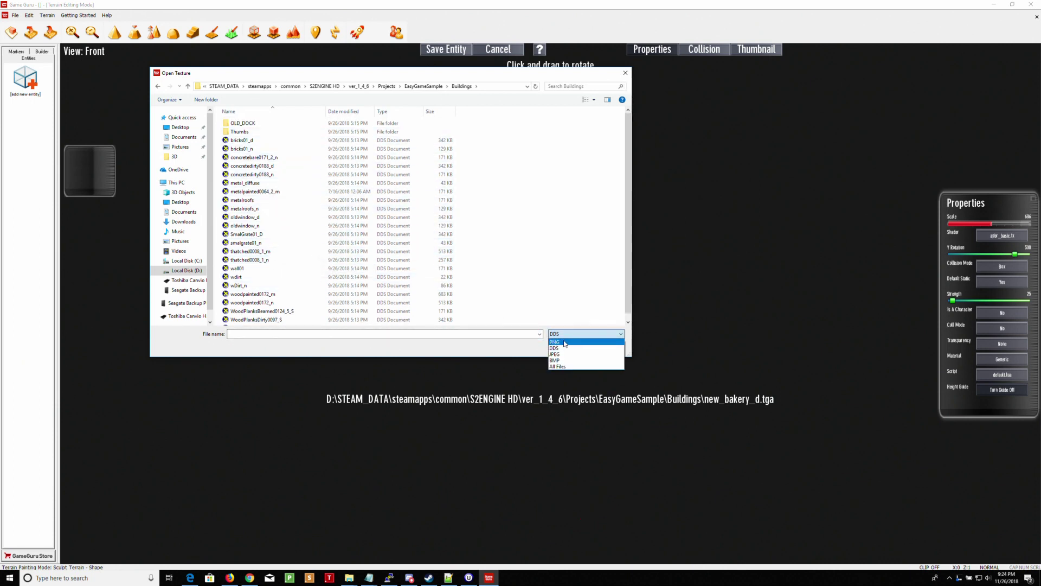
left_click(558, 367)
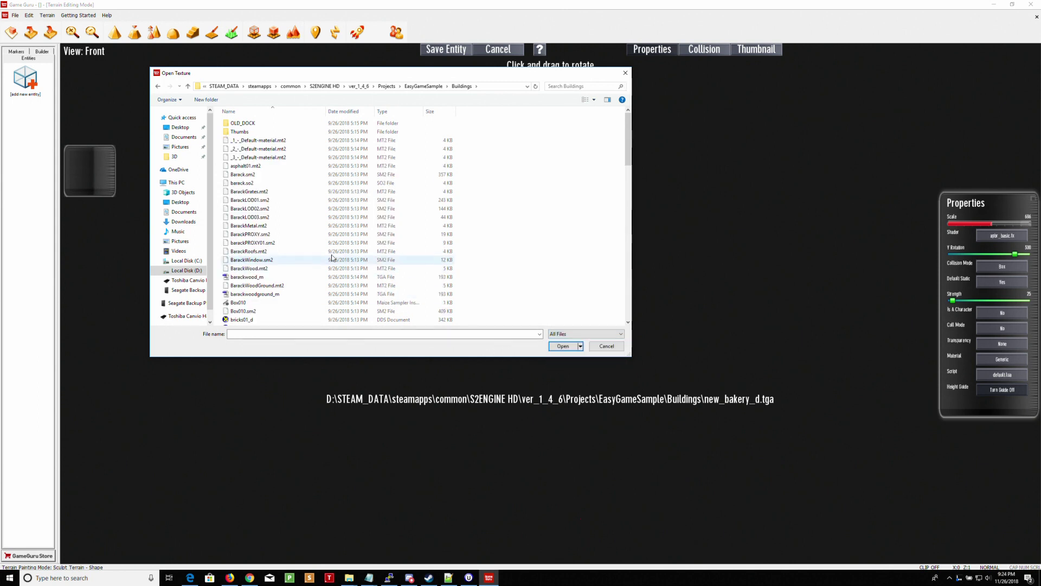
scroll(277, 244, "down", 8)
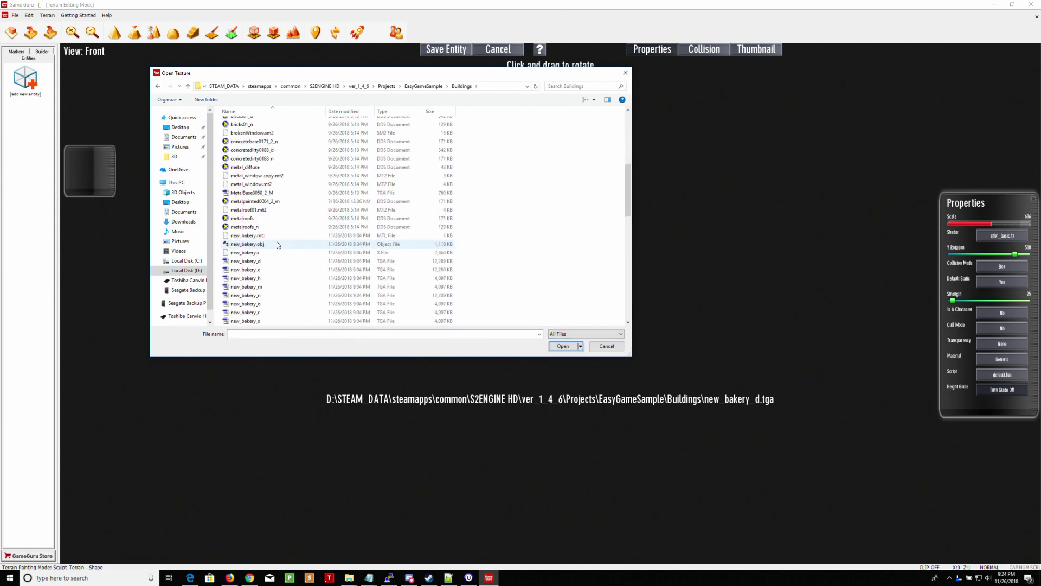
scroll(278, 244, "down", 2)
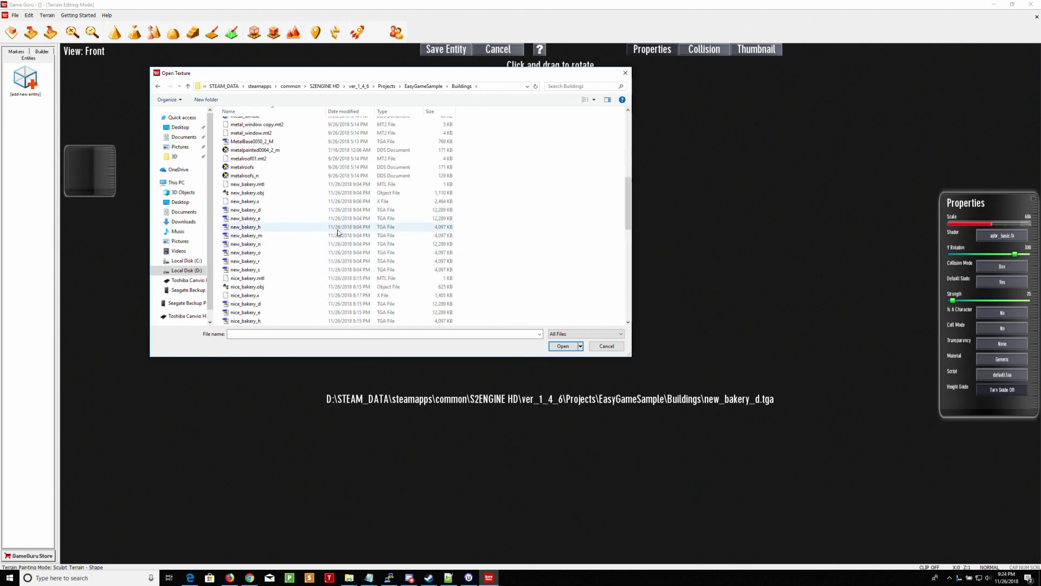
left_click(606, 347)
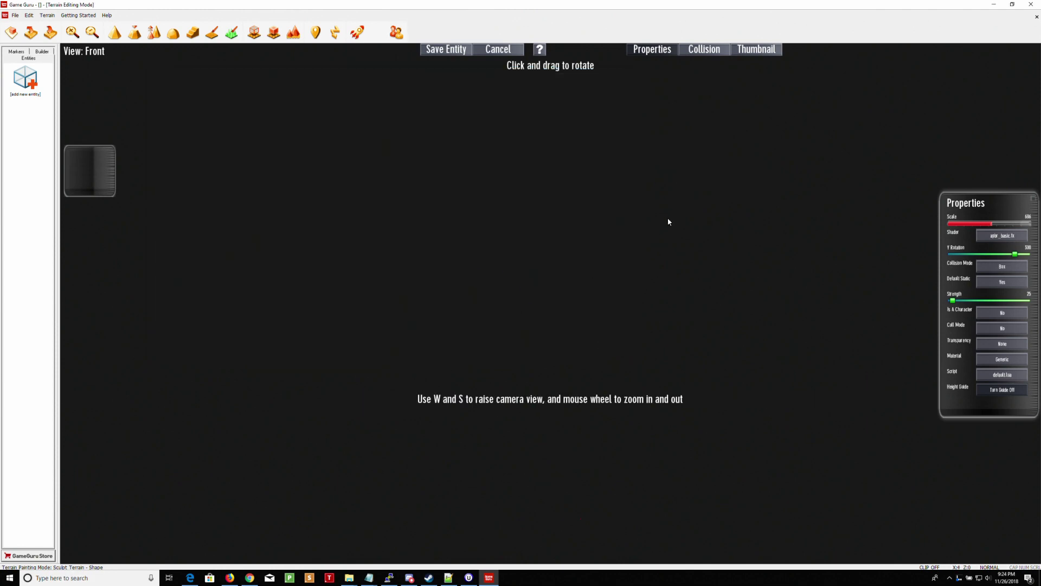
Minimize GameGuru and launch Adobe Photoshop 7.0 from the desktop's Graphics folder
left_click(990, 4)
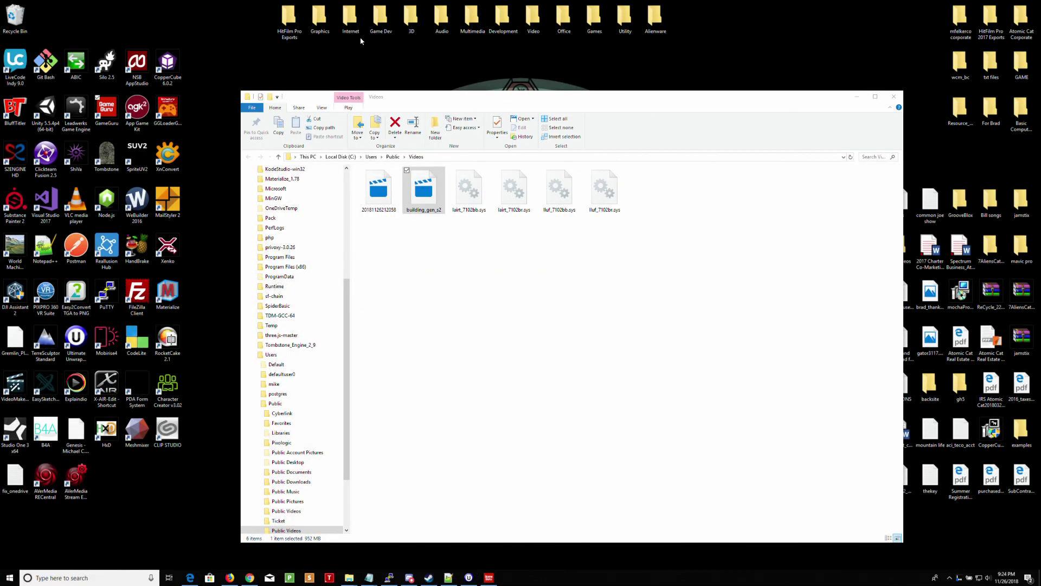
double_click(319, 16)
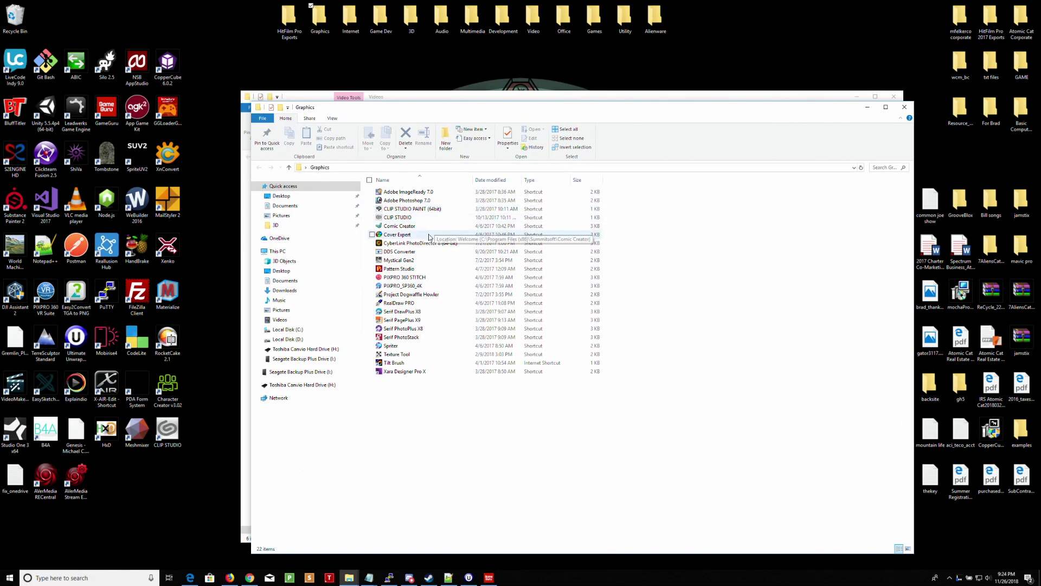
double_click(406, 200)
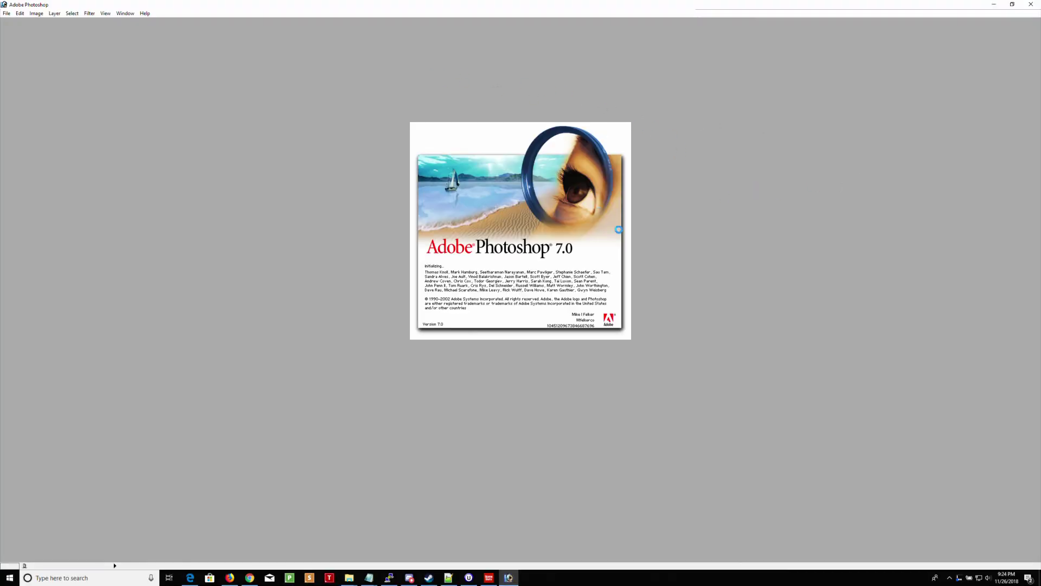
left_click(536, 220)
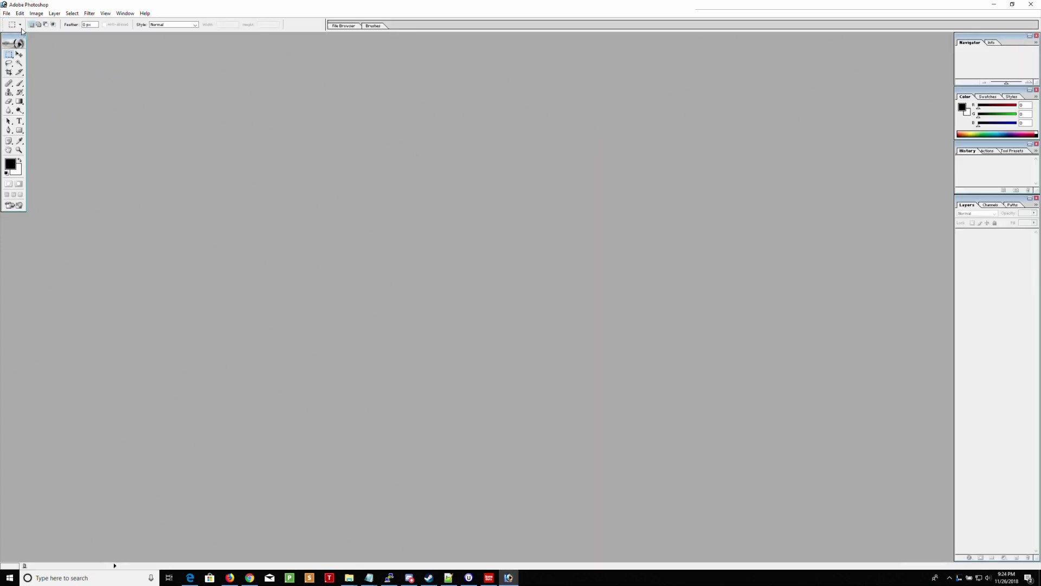
Start opening an image and browse to the STEAM_DATA\steamapps\common folder on the D: drive
left_click(6, 13)
left_click(13, 31)
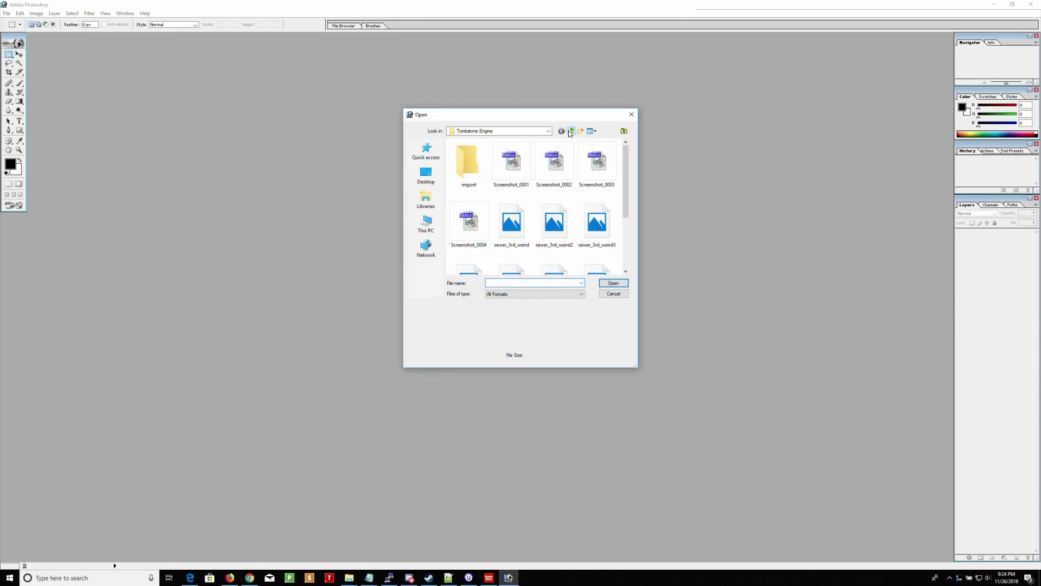
left_click(571, 132)
left_click(571, 132)
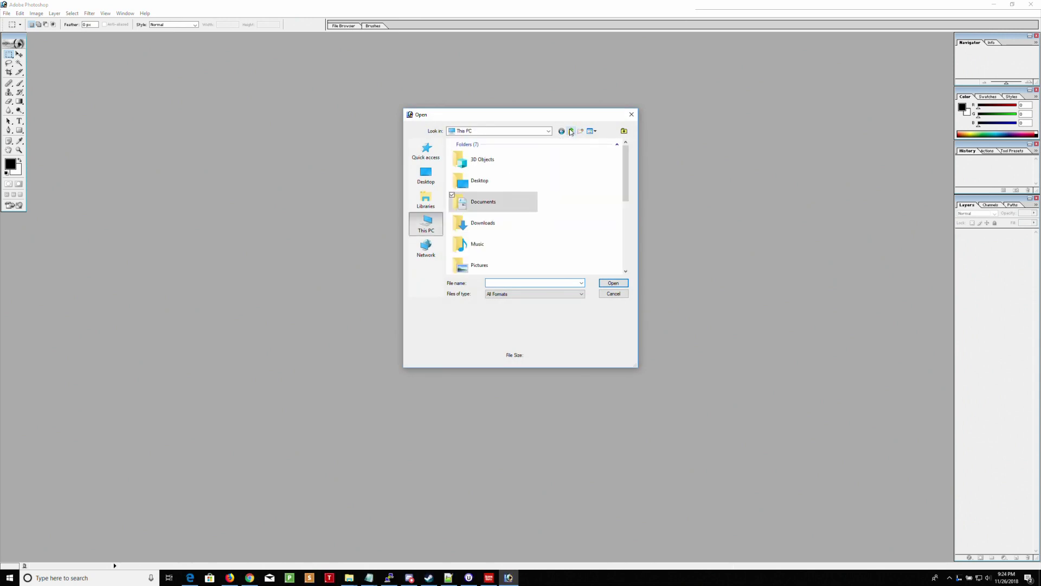
scroll(548, 208, "down", 5)
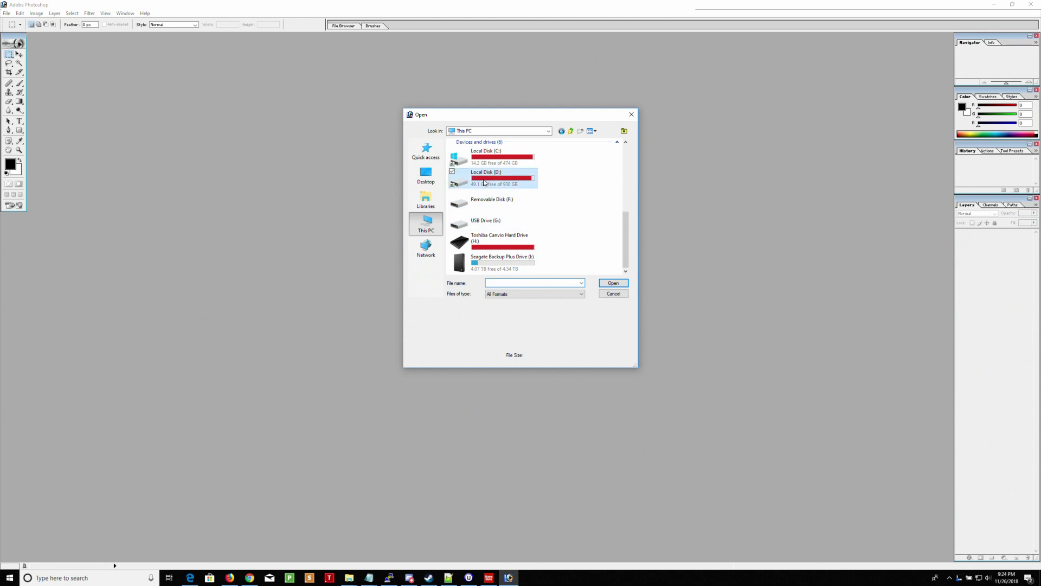
double_click(500, 182)
scroll(500, 194, "down", 15)
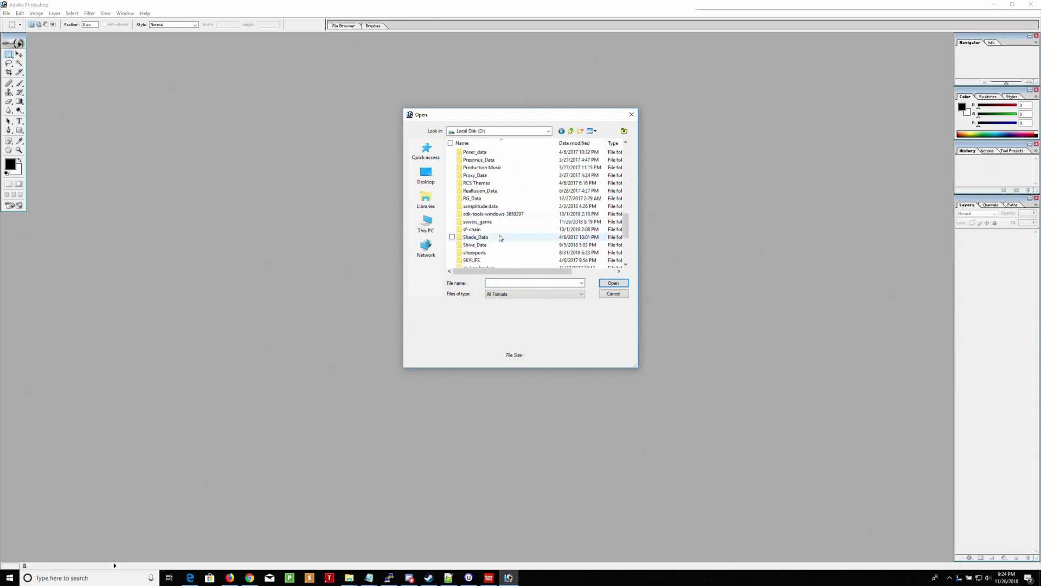
scroll(484, 233, "down", 3)
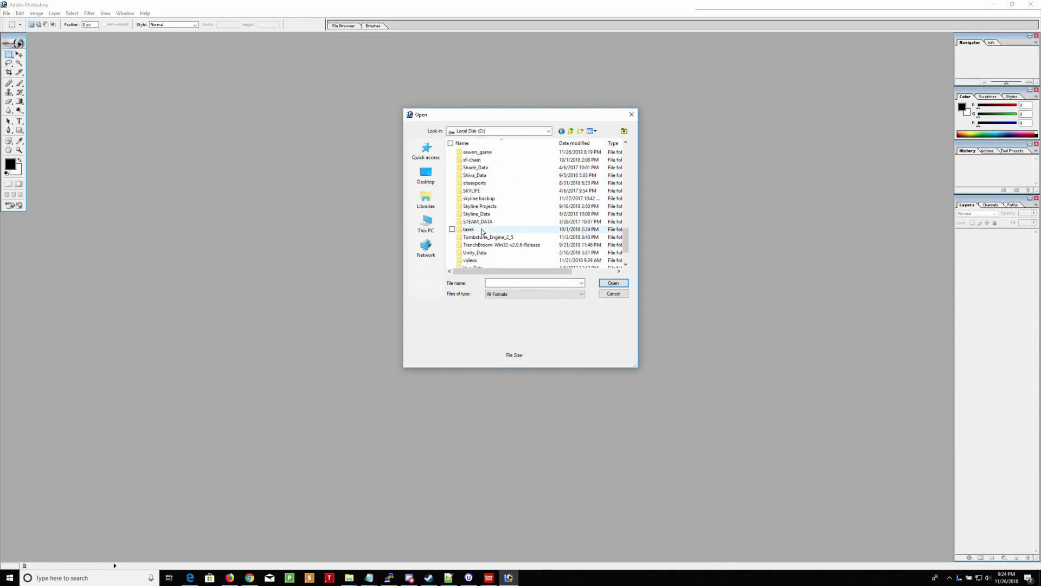
double_click(478, 222)
double_click(474, 153)
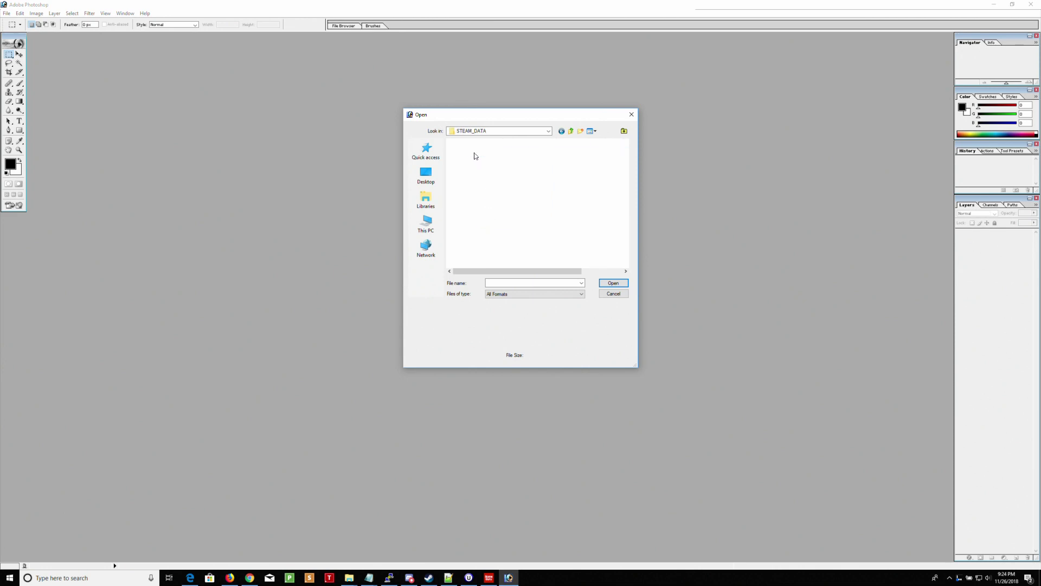
double_click(473, 152)
scroll(480, 209, "down", 5)
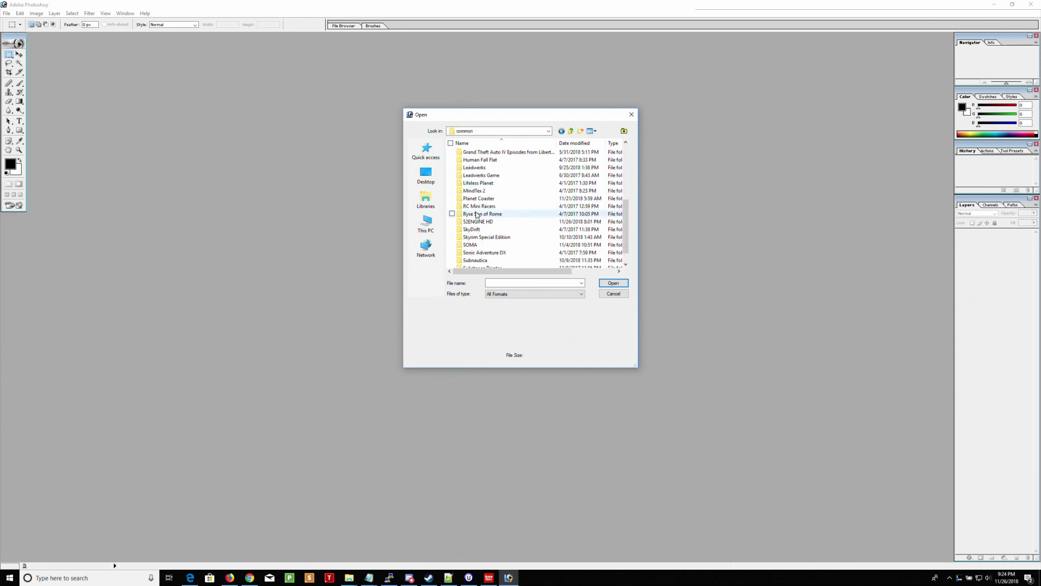
Open the Targa texture new_bakery_d from S2ENGINE HD\ver_1_4_6\Projects\EasyGameSample\Buildings
double_click(473, 222)
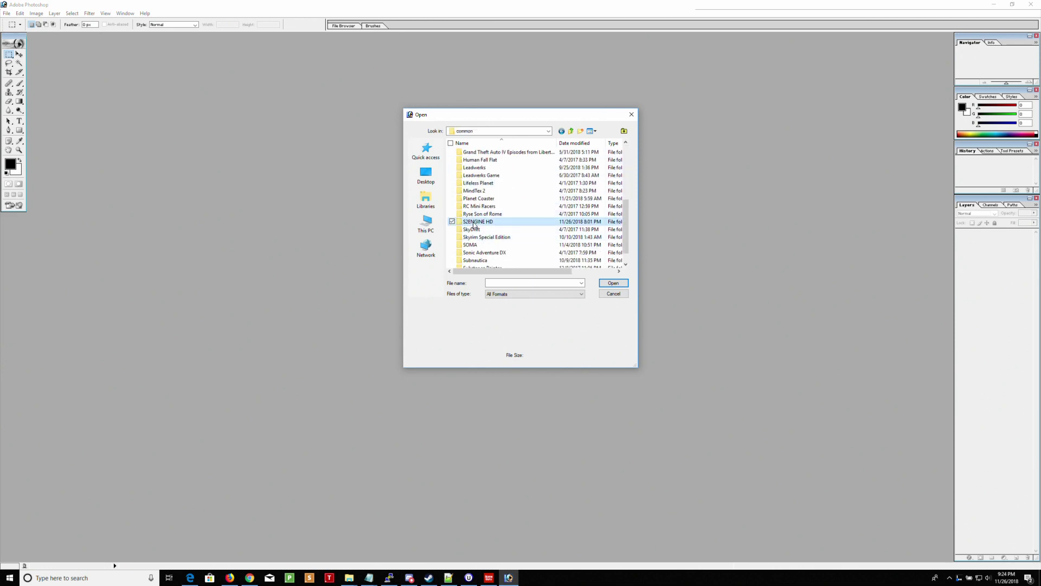
double_click(471, 160)
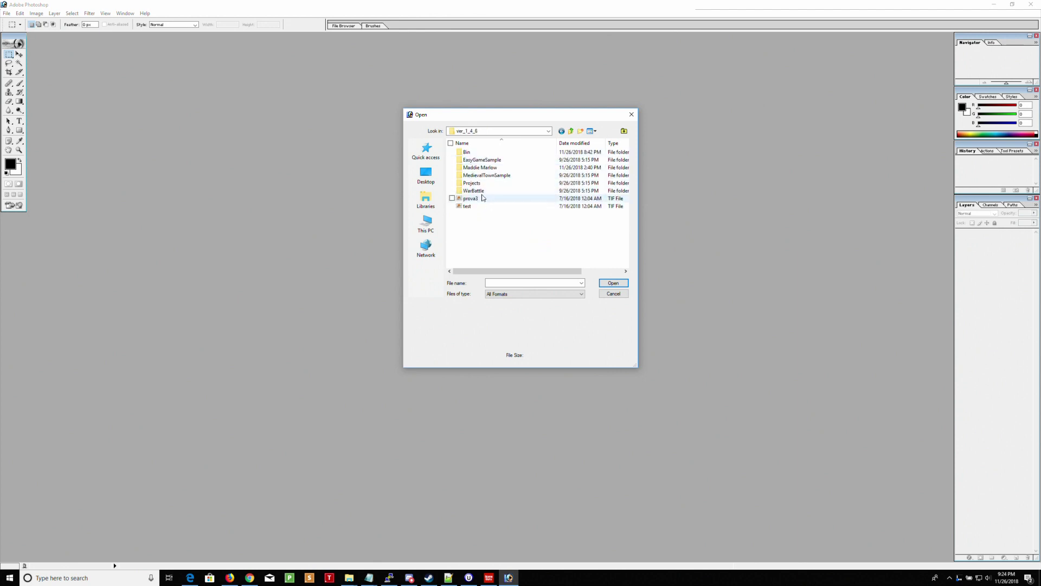
double_click(470, 184)
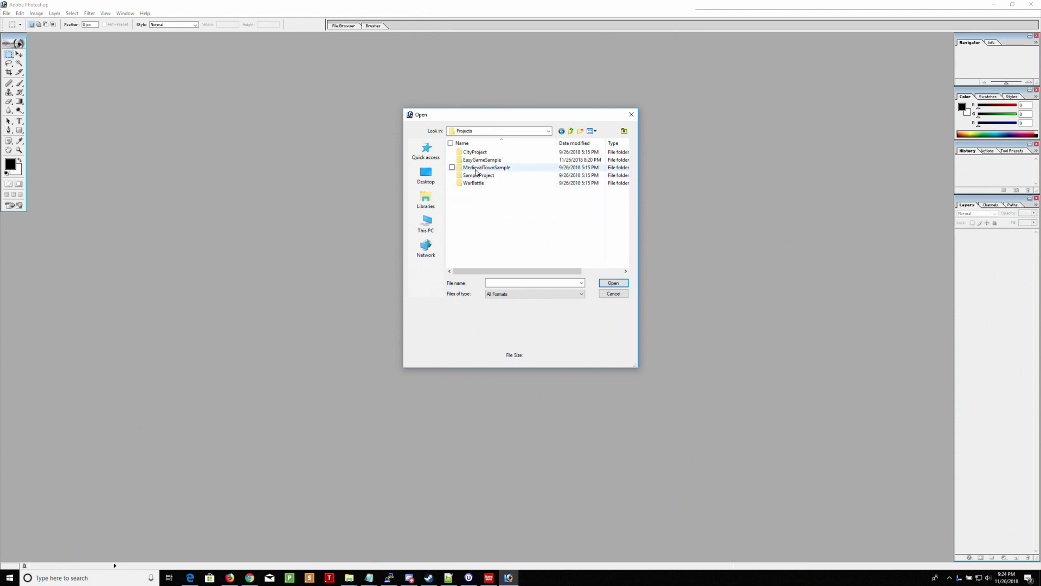
double_click(475, 161)
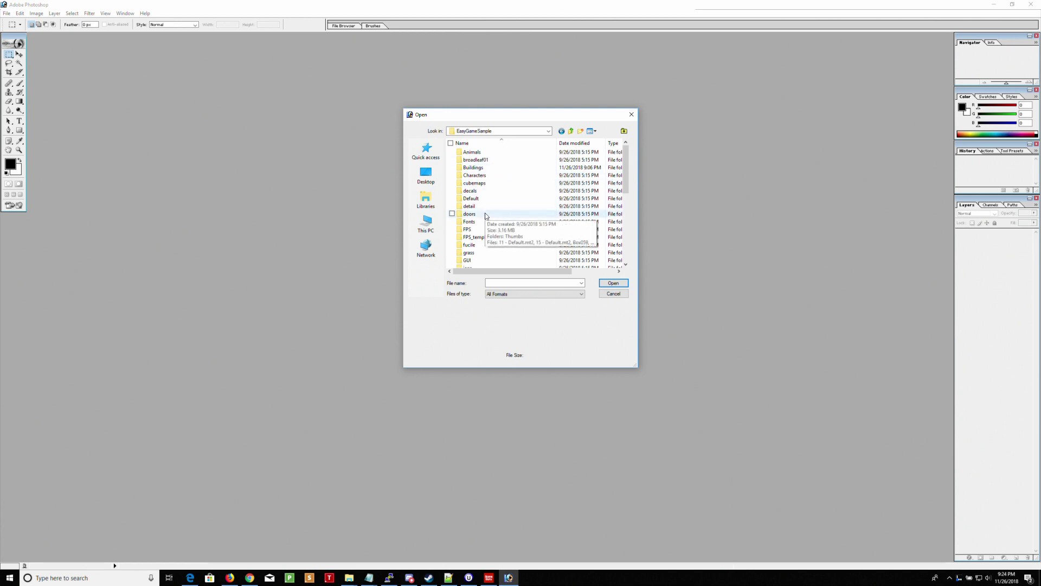
double_click(473, 168)
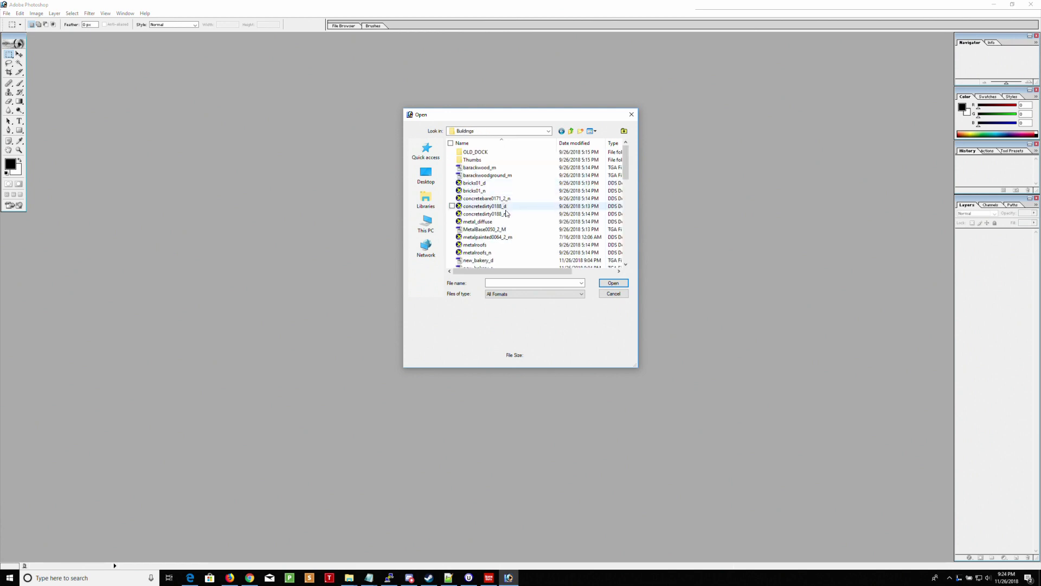
left_click(504, 295)
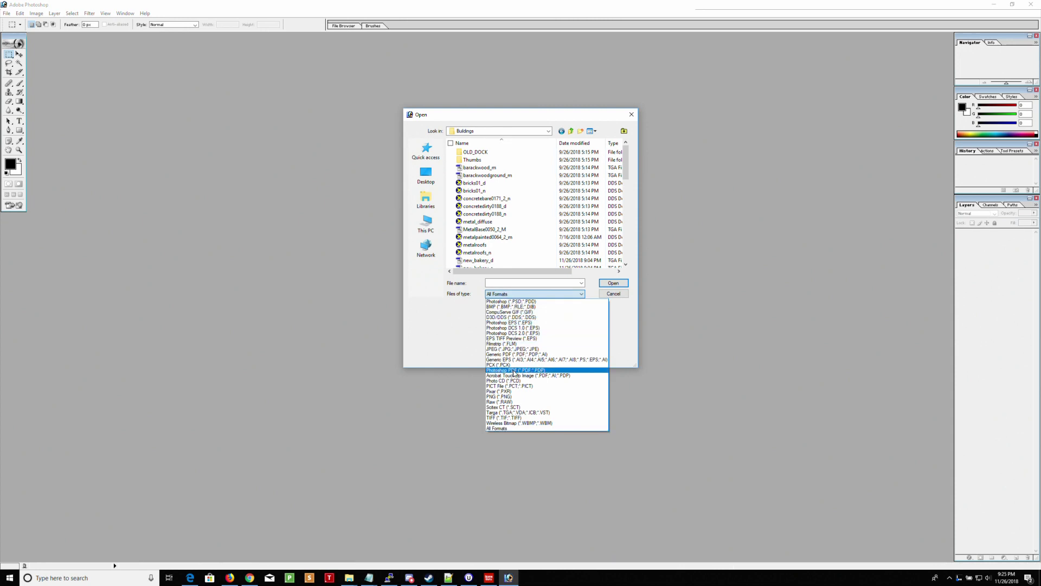
left_click(513, 411)
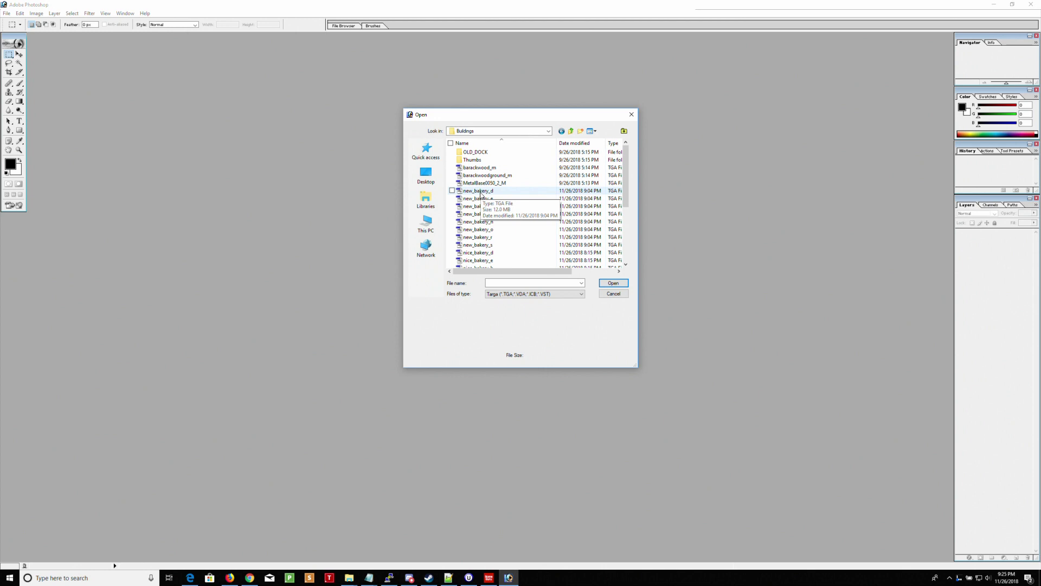
double_click(479, 191)
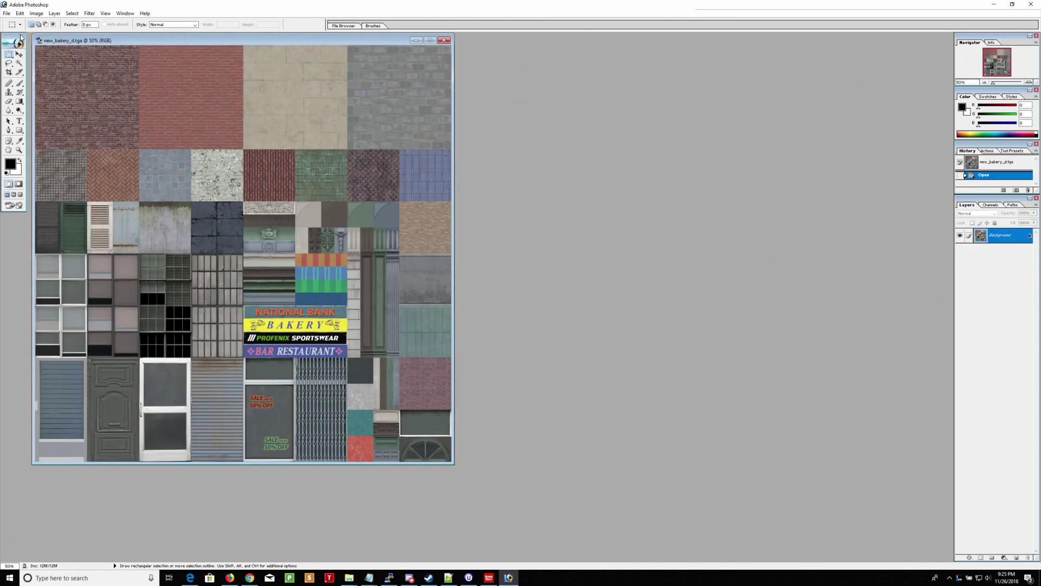
Save the texture in the Buildings folder as new_bakery_d.png without interlacing, and close the image
left_click(8, 12)
left_click(25, 80)
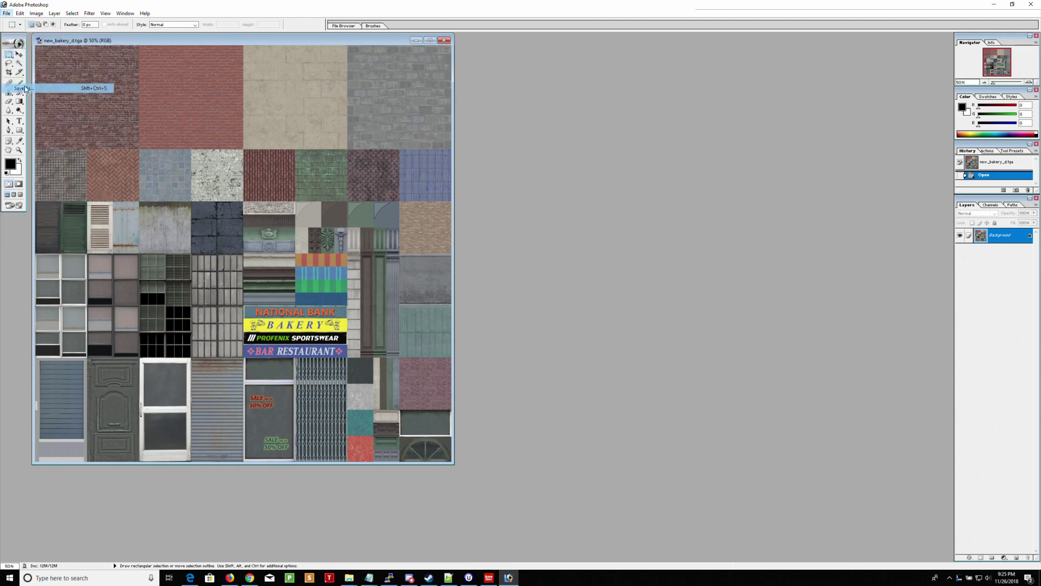
left_click(534, 269)
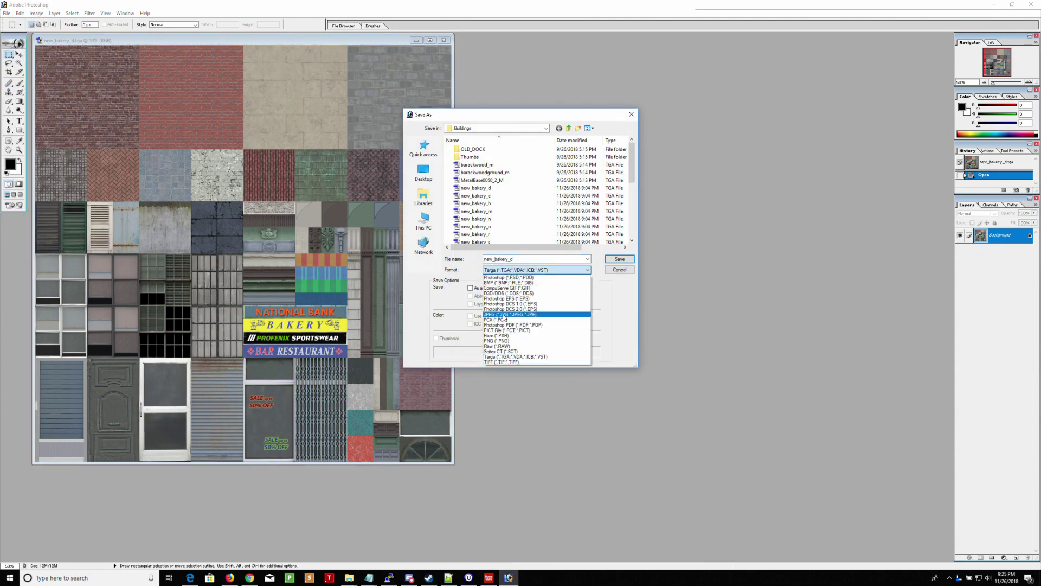
left_click(497, 341)
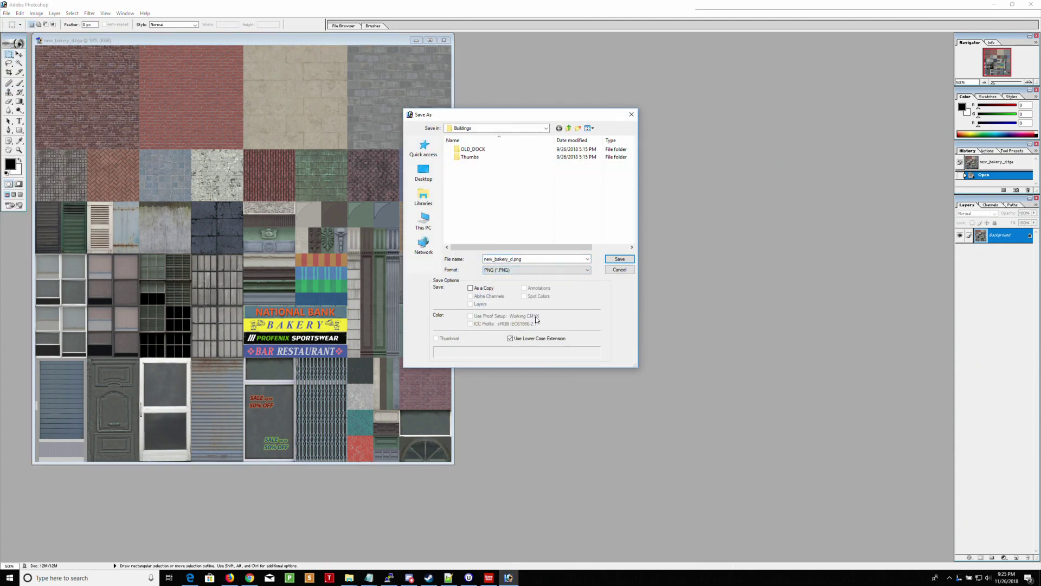
left_click(617, 260)
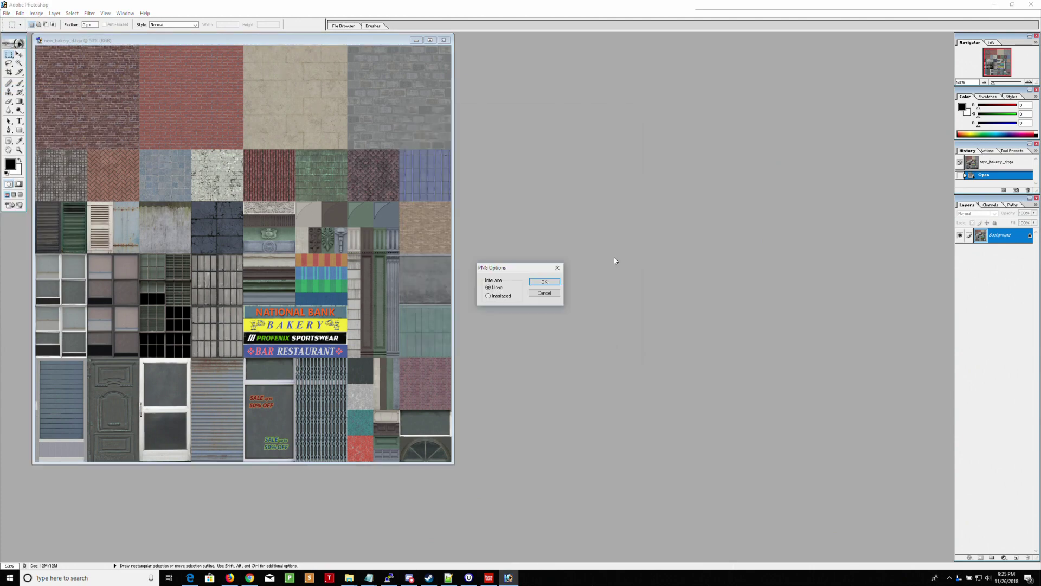
left_click(545, 283)
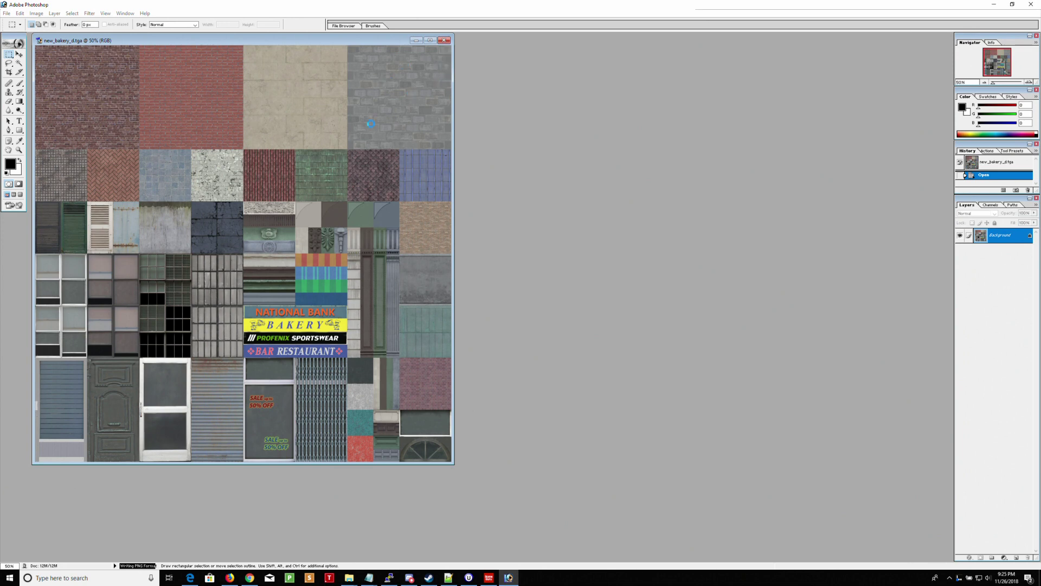
left_click(445, 41)
Open the Targa texture new_bakery_e from the Buildings folder
left_click(7, 13)
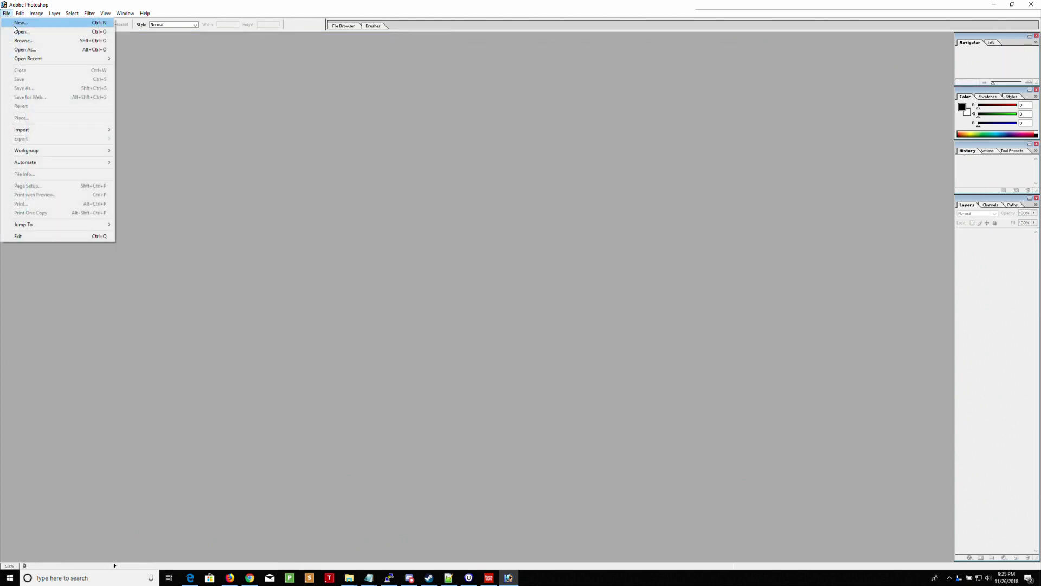
left_click(16, 30)
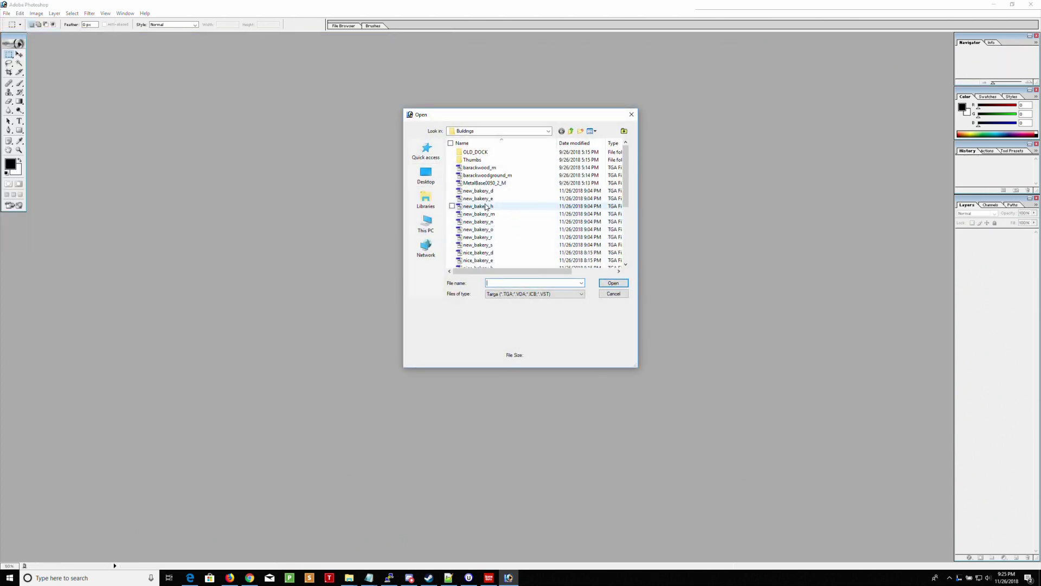
double_click(463, 197)
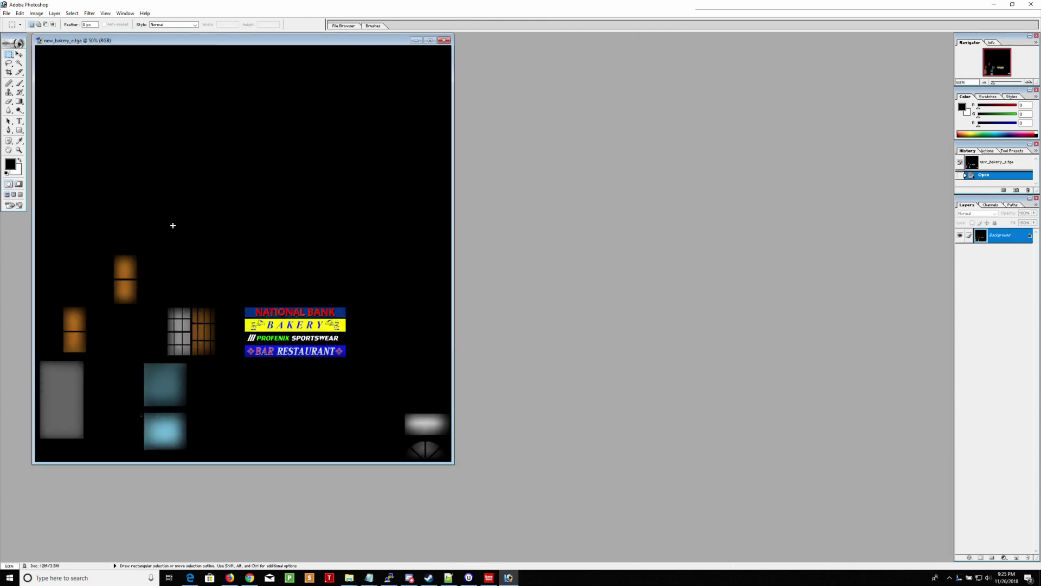
Save the texture in the Buildings folder as new_bakery_e.png without interlacing, and close the image
left_click(8, 16)
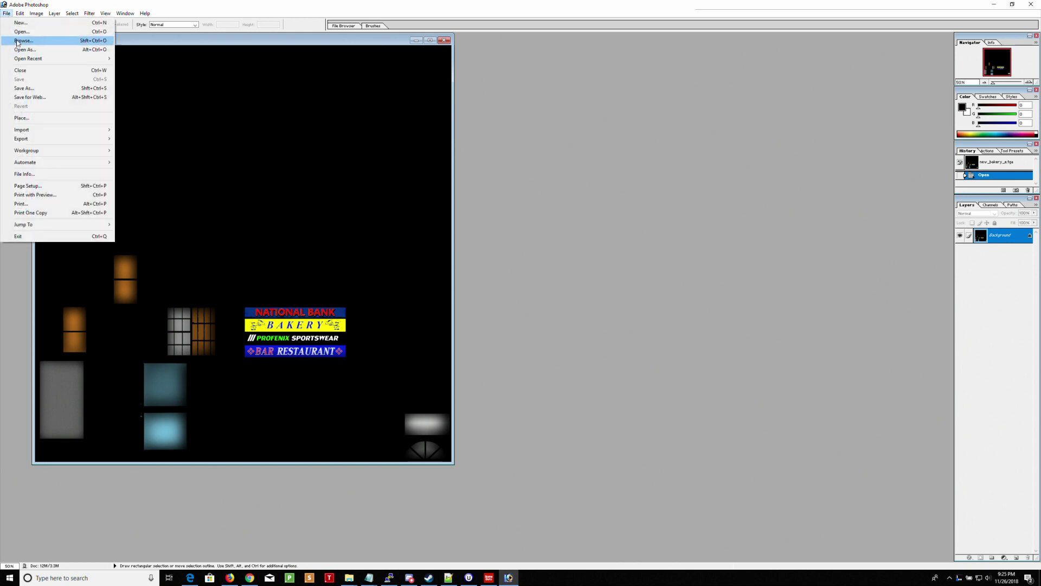
left_click(22, 88)
left_click(507, 269)
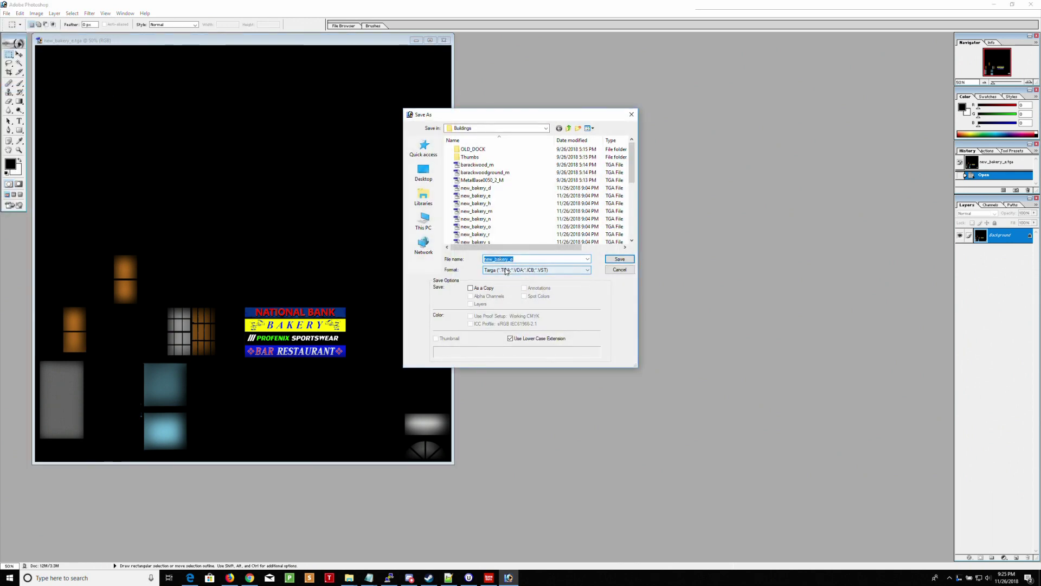
left_click(500, 341)
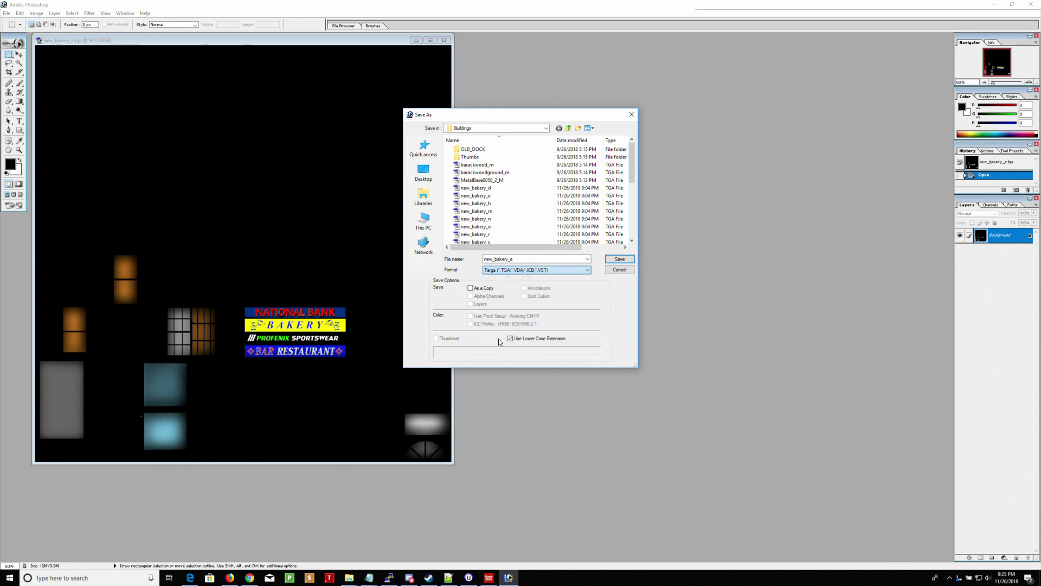
left_click(619, 259)
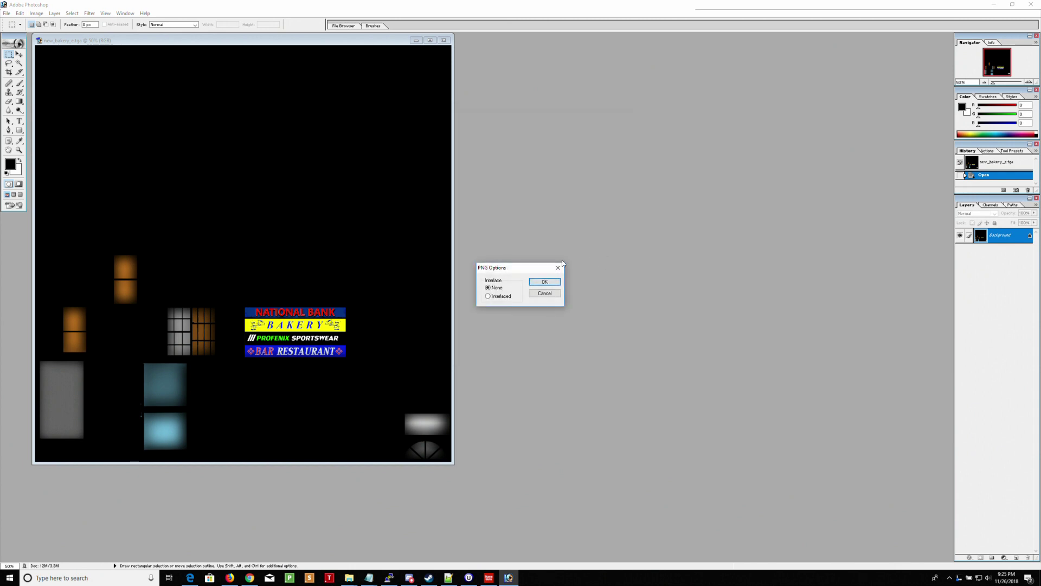
left_click(542, 283)
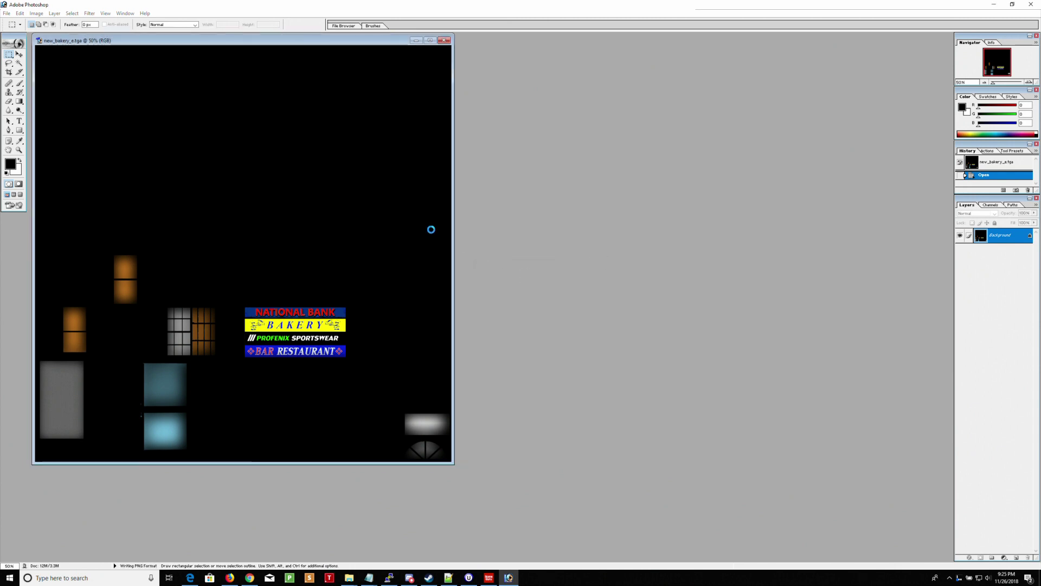
left_click(446, 40)
Open the Targa texture new_bakery_h from the Buildings folder
left_click(8, 13)
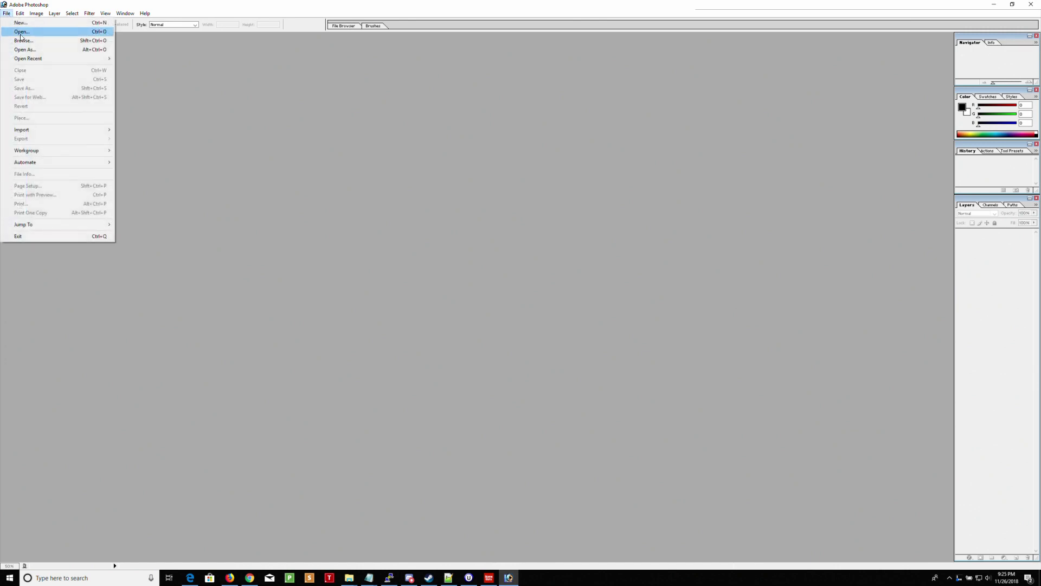
left_click(19, 30)
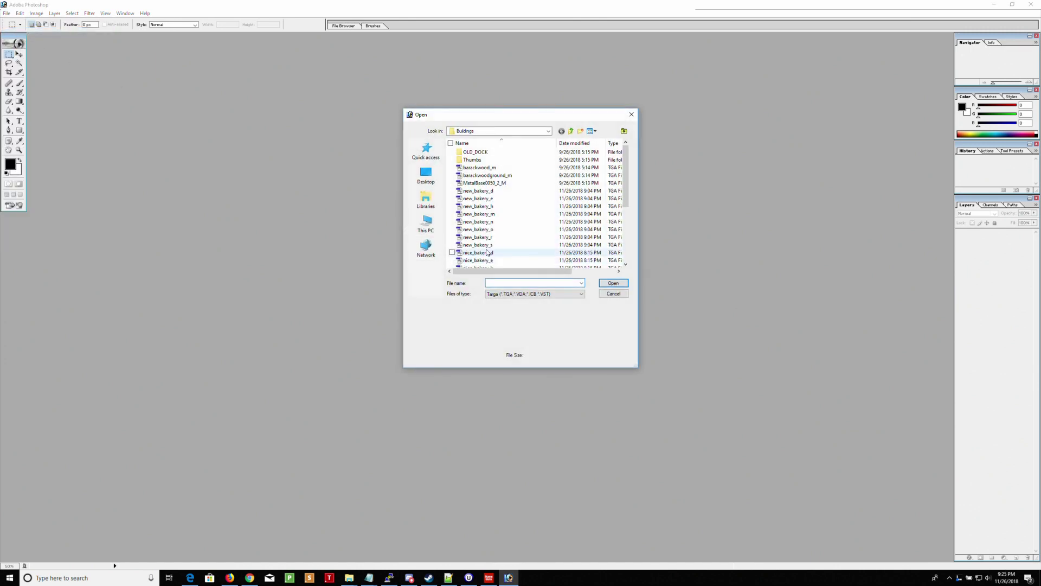
double_click(478, 206)
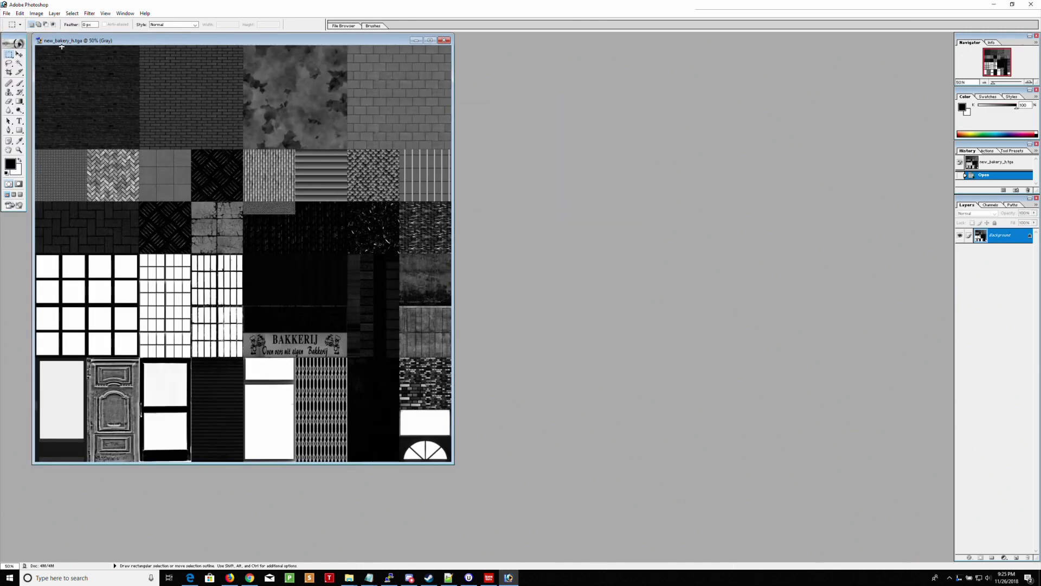
Save the texture in the Buildings folder as new_bakery_h.png without interlacing, and close the image
left_click(6, 15)
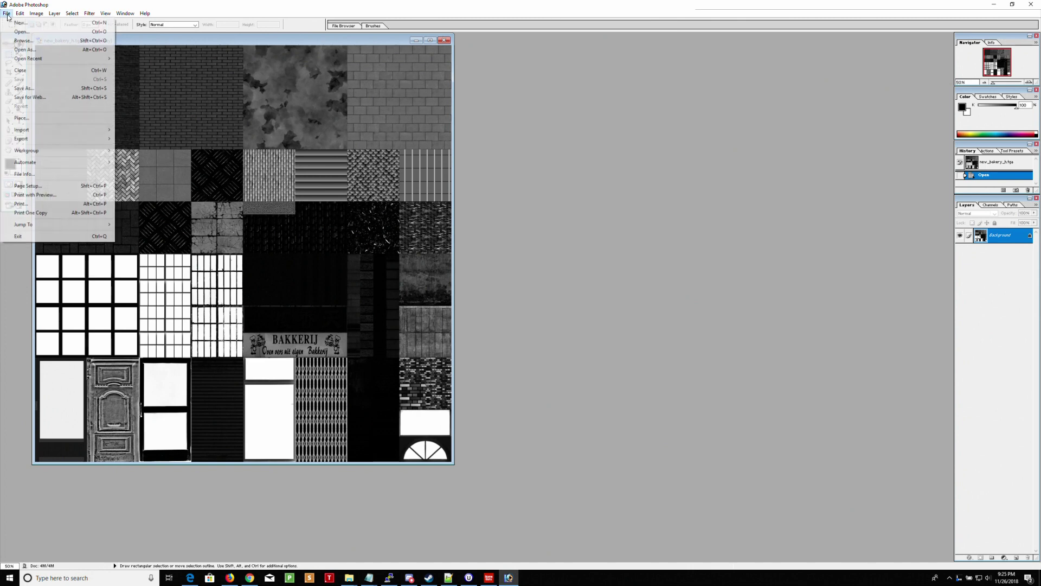
left_click(21, 88)
left_click(505, 273)
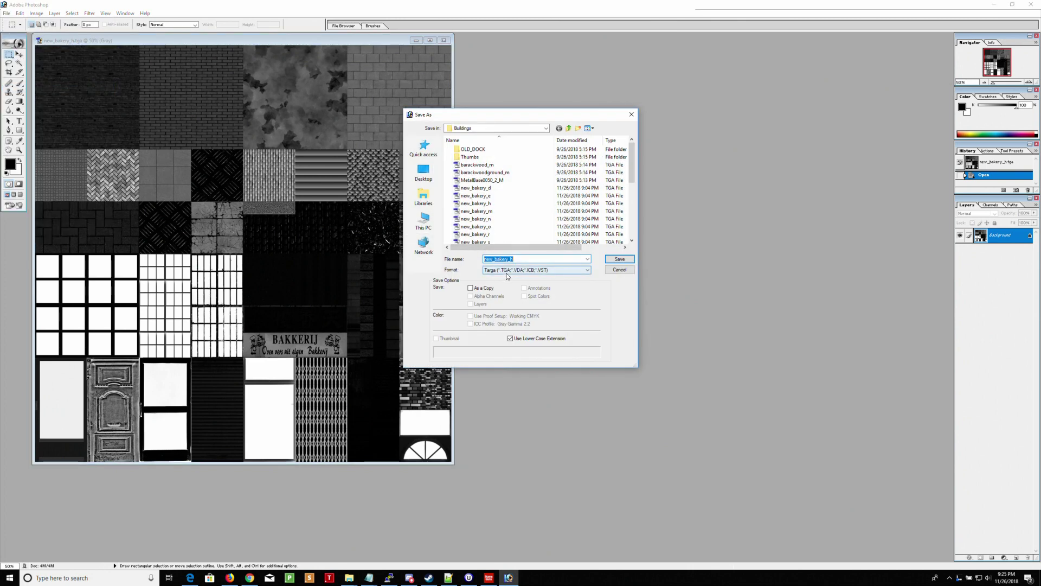
left_click(501, 341)
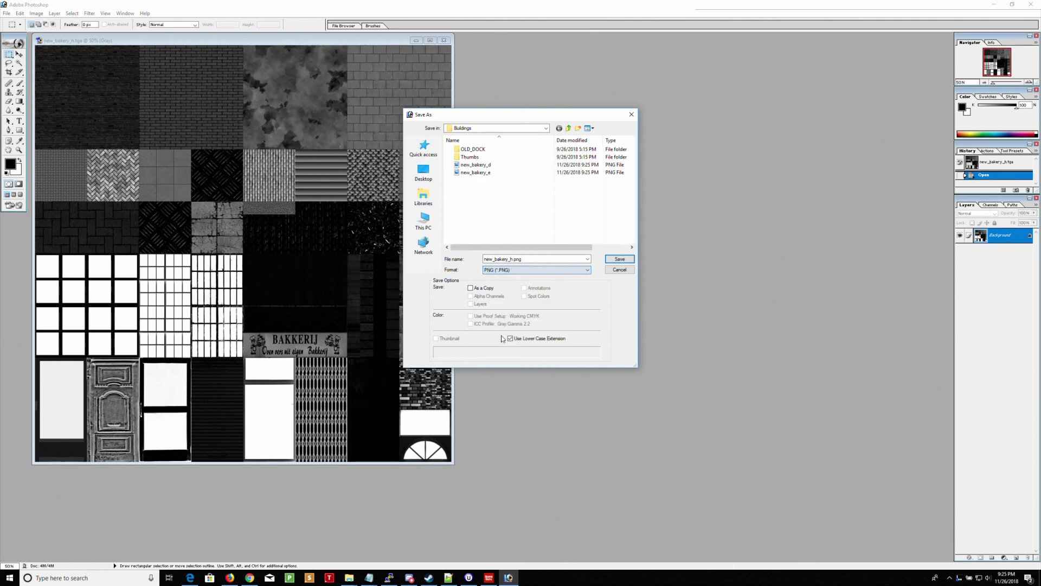
left_click(619, 259)
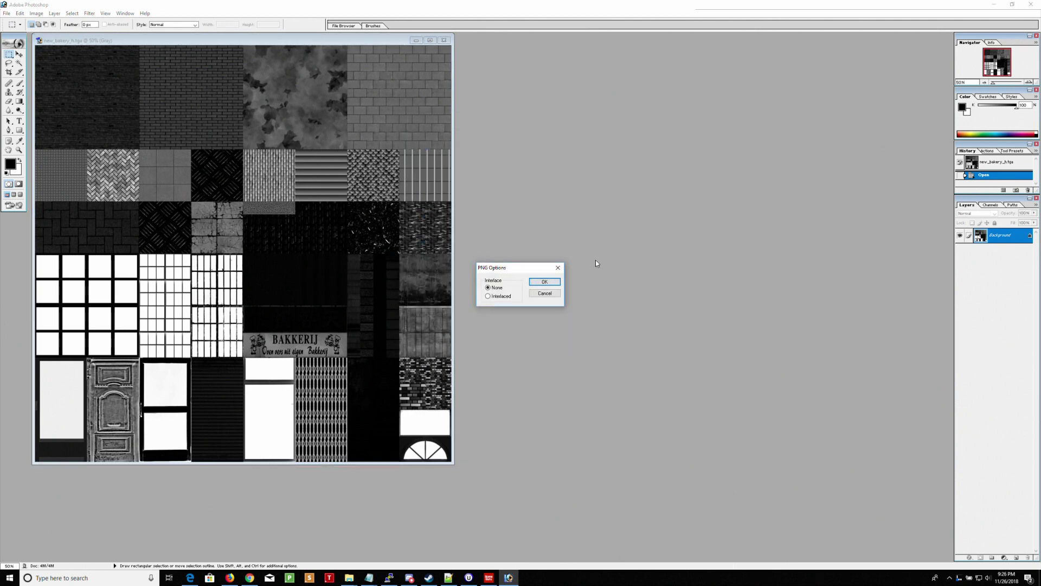
left_click(545, 282)
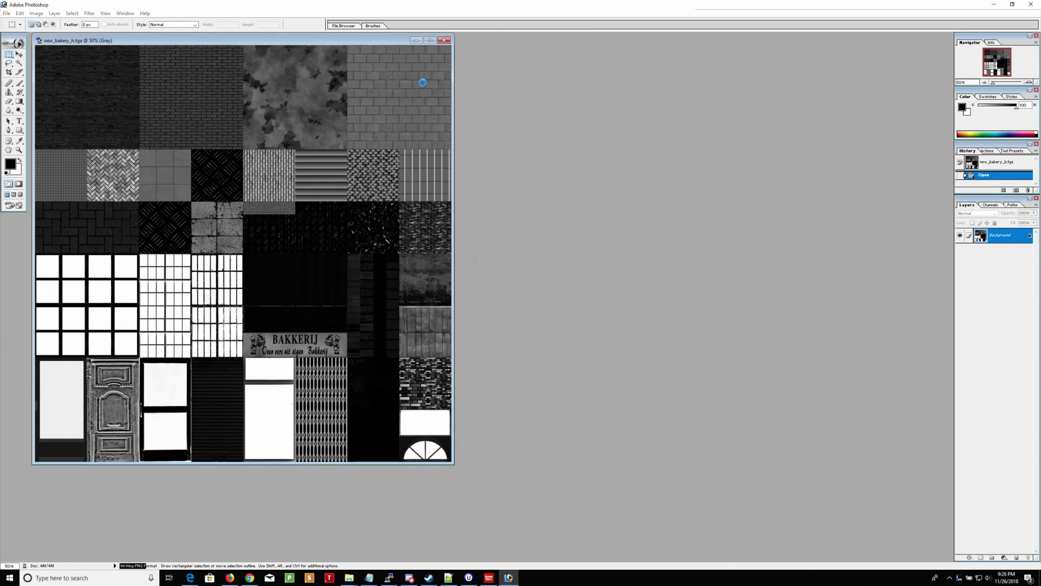
left_click(445, 40)
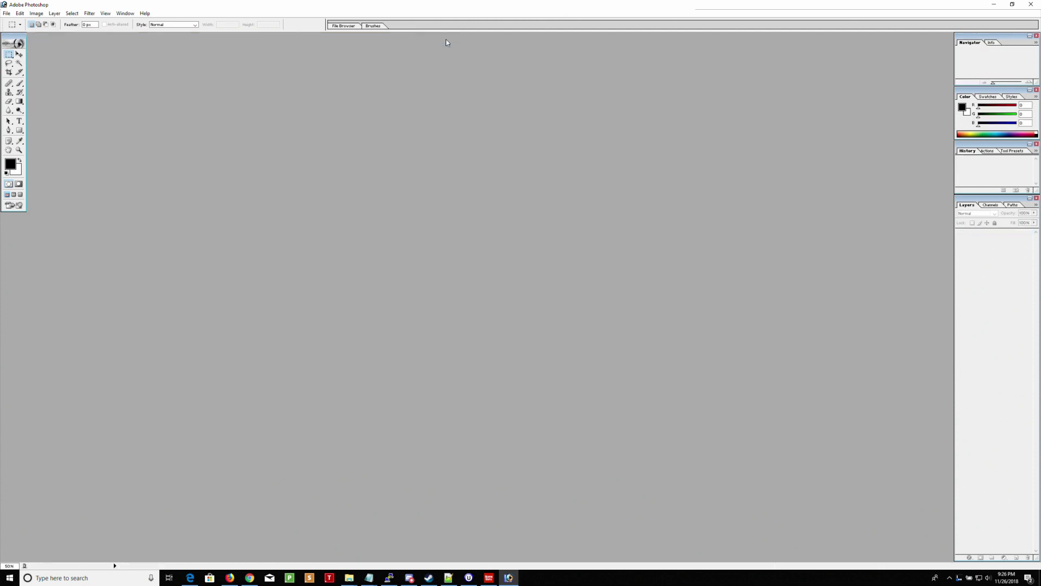
Open the Targa texture new_bakery_m from the Buildings folder
left_click(7, 14)
left_click(22, 32)
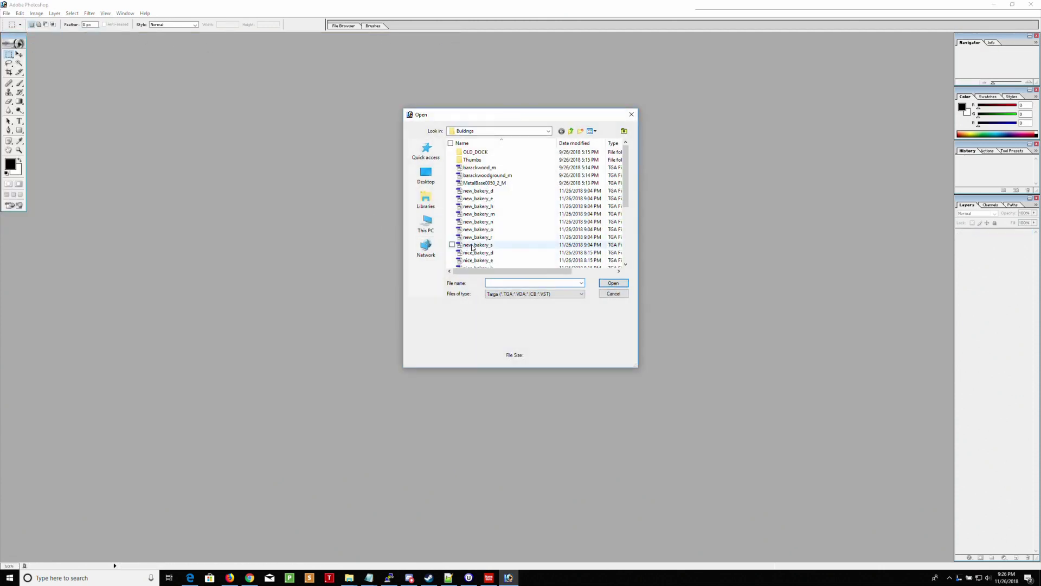
double_click(478, 213)
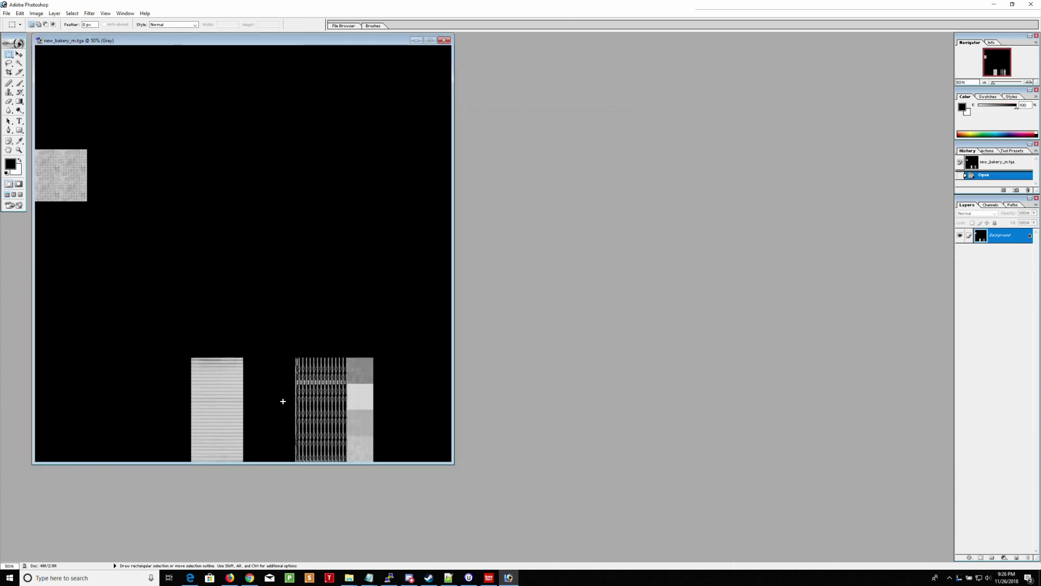
Save the texture in the Buildings folder as new_bakery_m.png without interlacing, and close the image
left_click(7, 15)
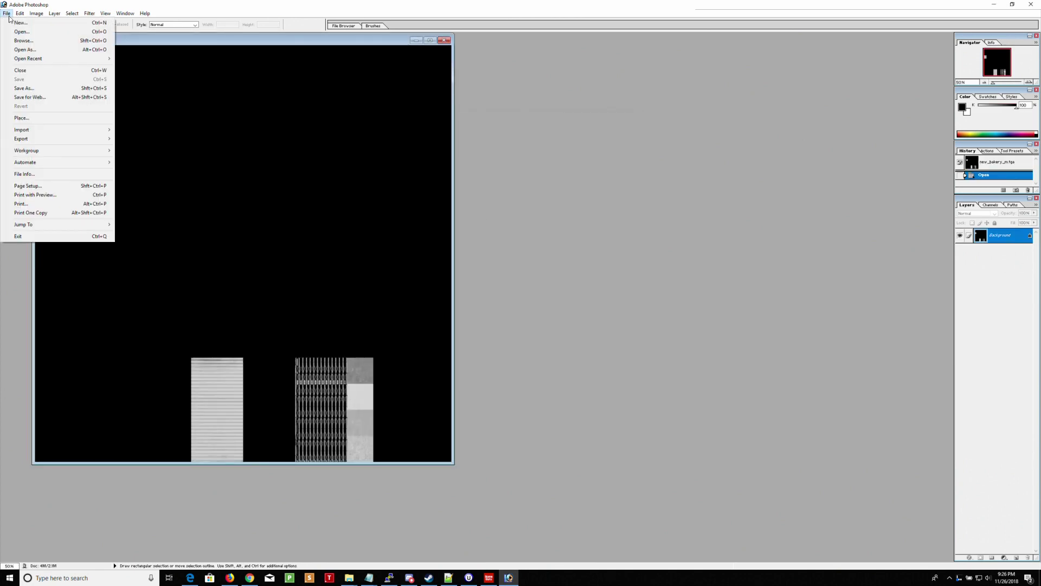
left_click(26, 89)
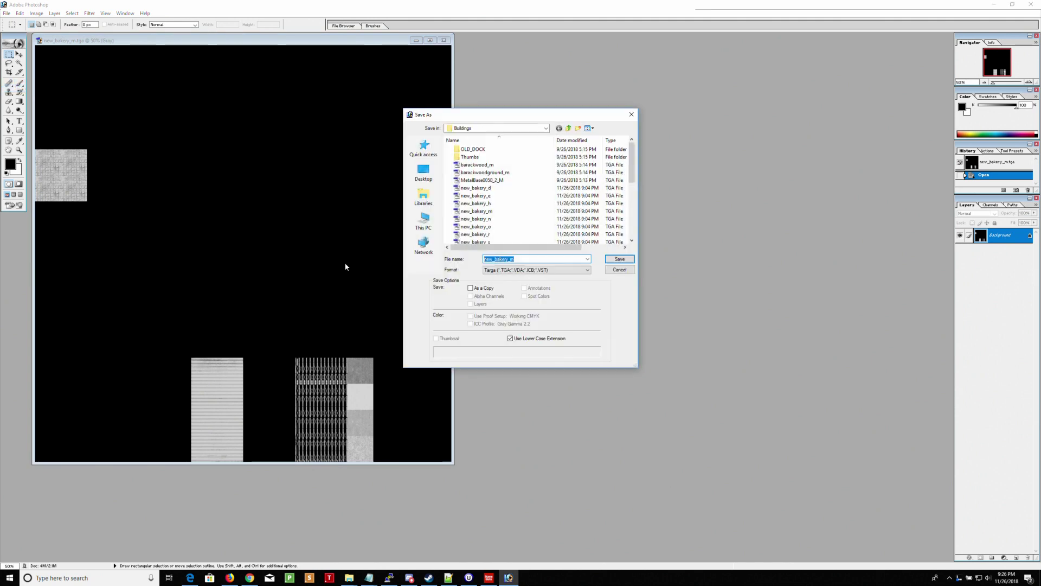
left_click(518, 270)
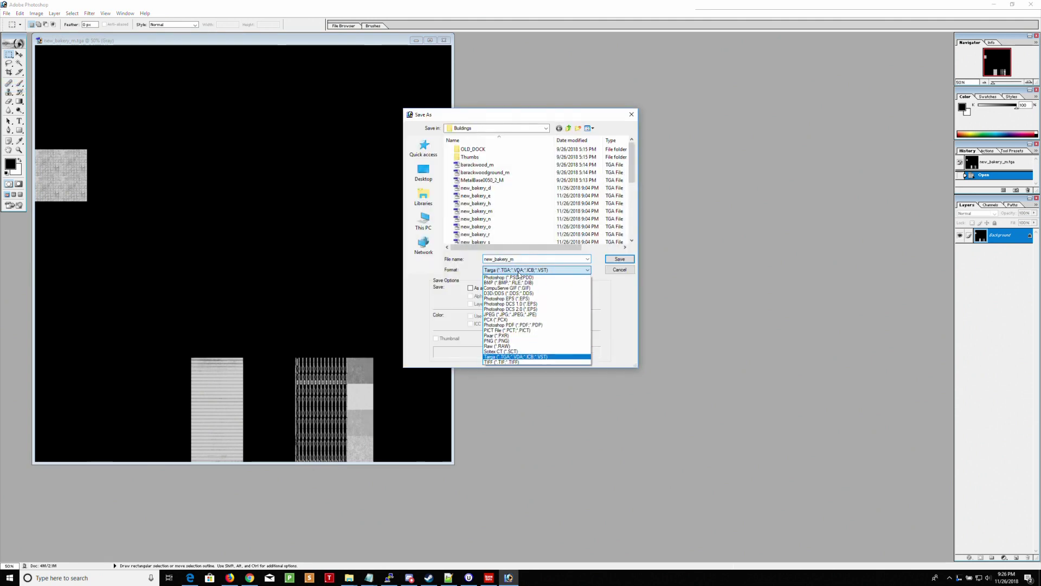
left_click(504, 341)
left_click(608, 263)
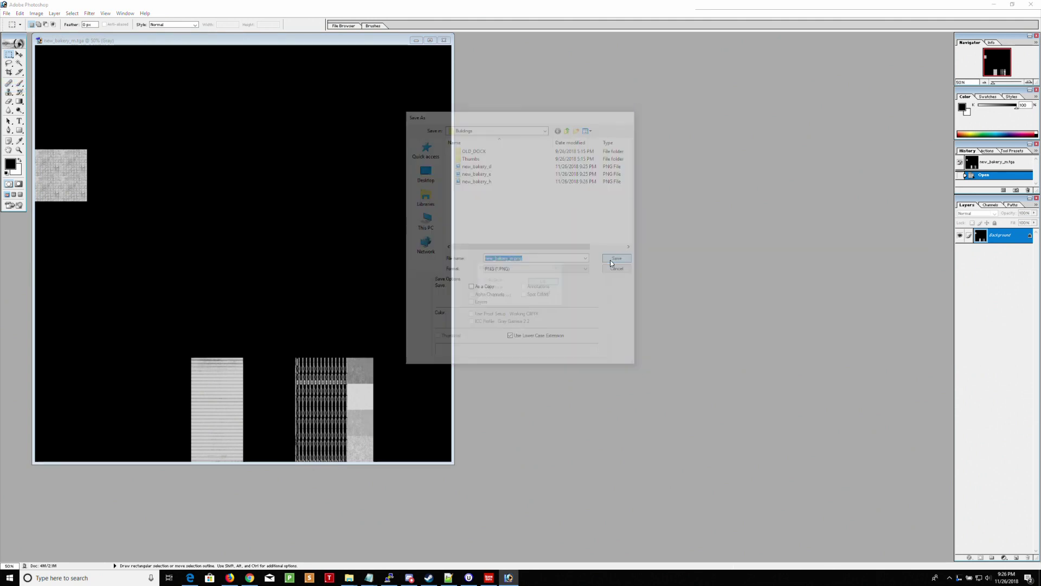
left_click(544, 280)
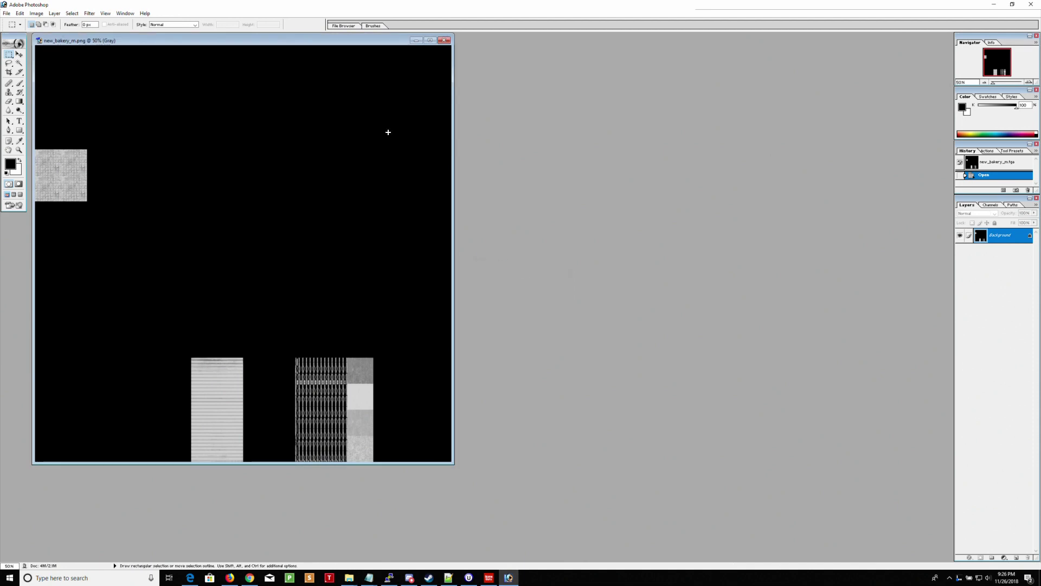
left_click(444, 40)
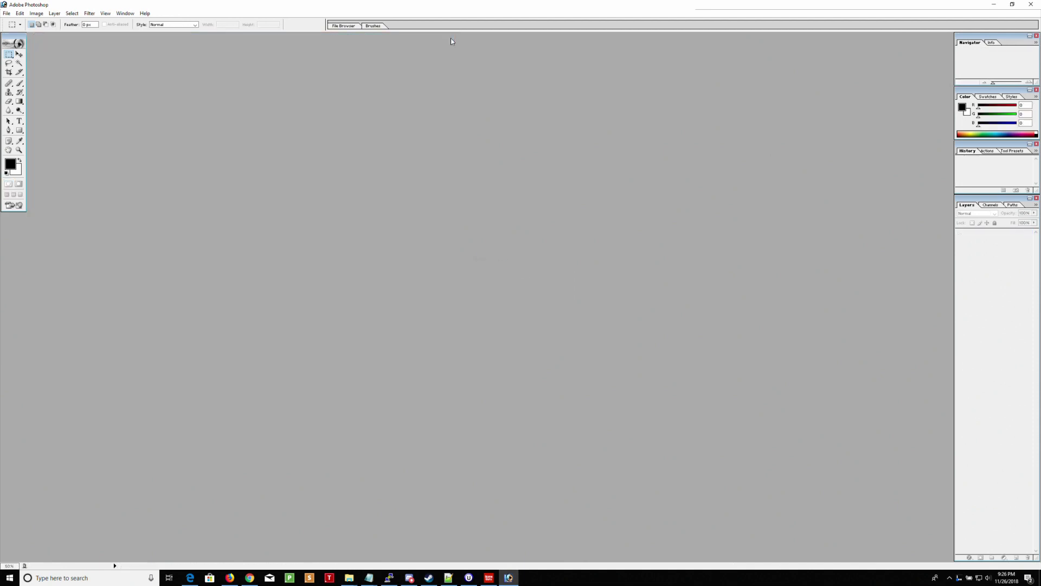
Open the Targa texture new_bakery_n from the Buildings folder
left_click(6, 13)
left_click(14, 33)
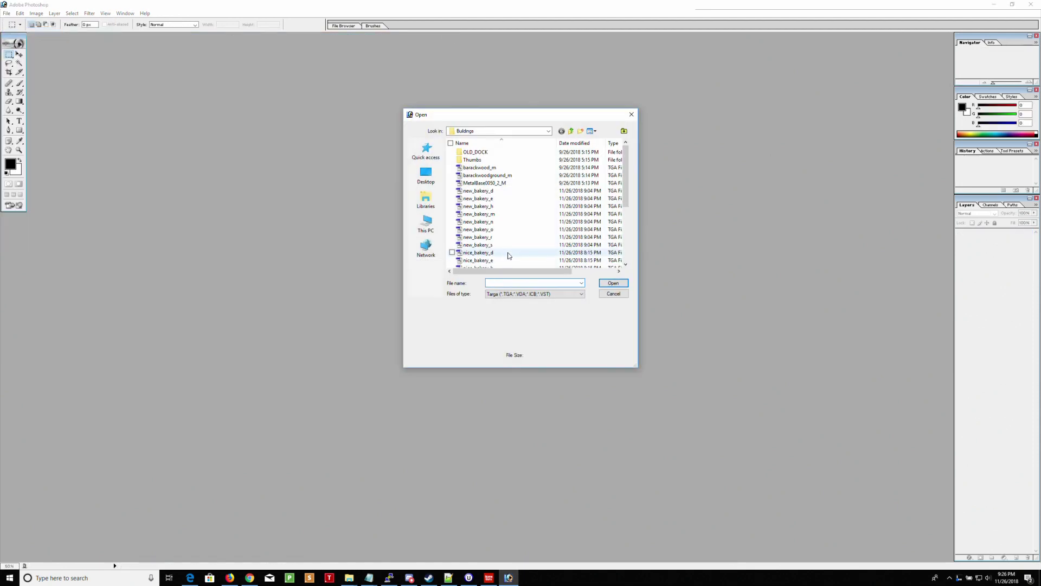
left_click(482, 223)
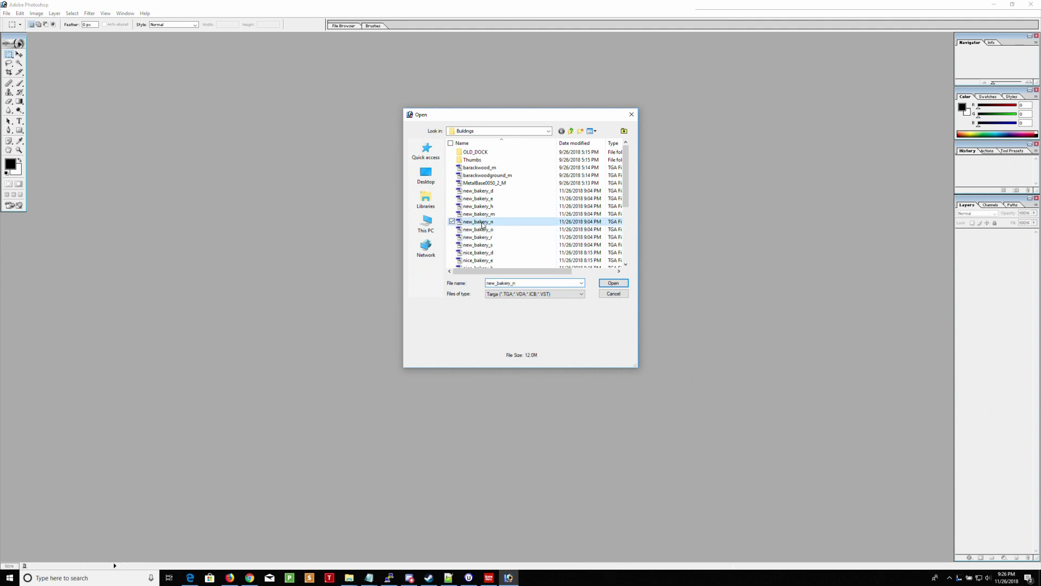
double_click(480, 221)
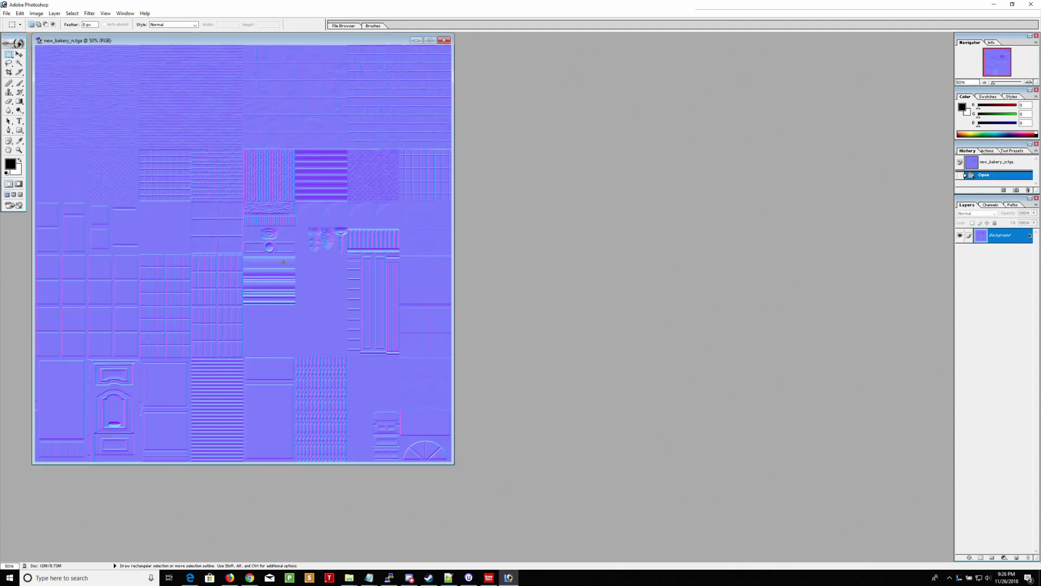
Save the texture in the Buildings folder as new_bakery_n.png without interlacing, and close the image
left_click(7, 14)
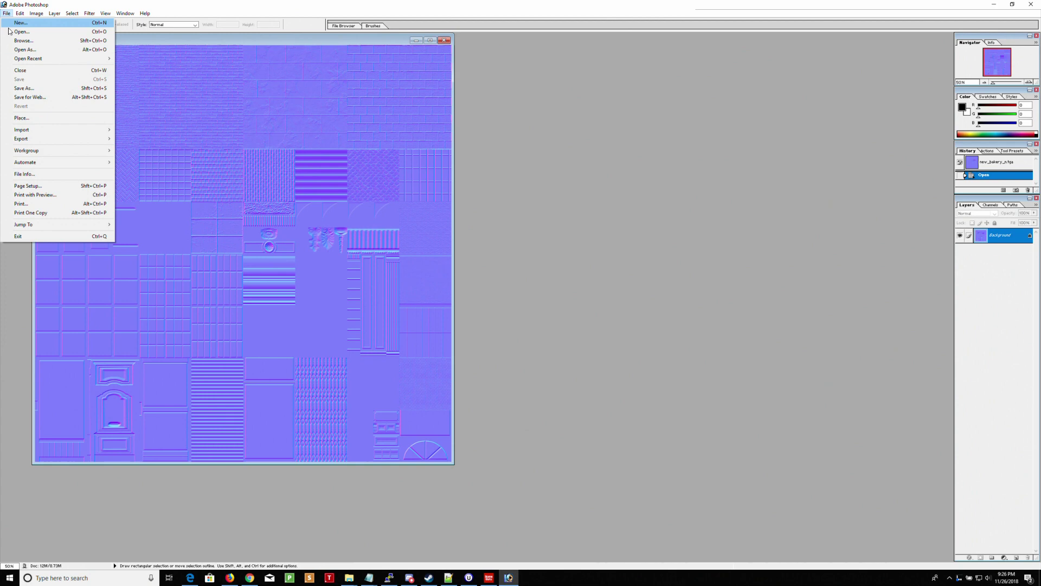
left_click(24, 87)
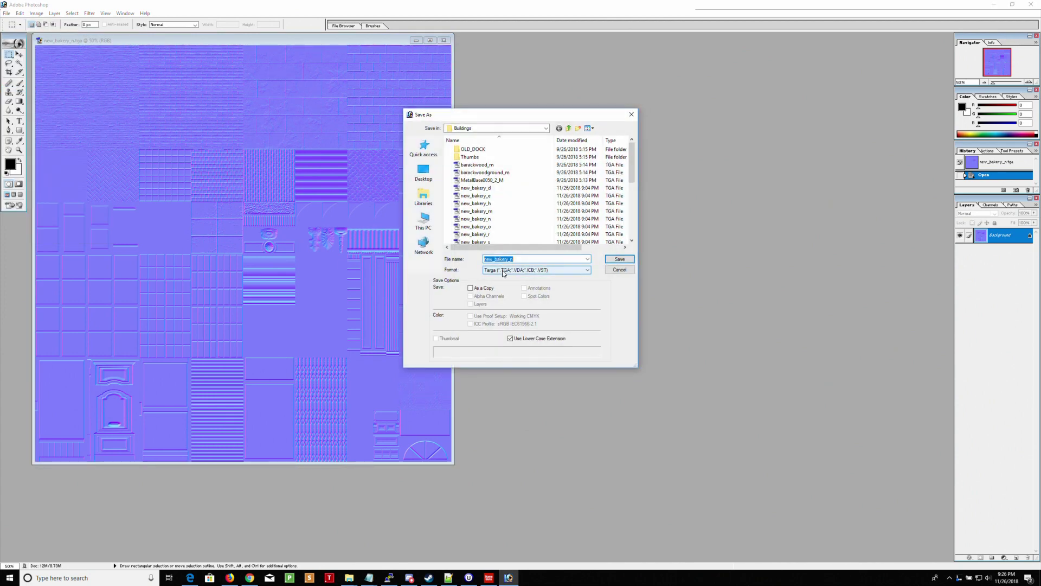
left_click(496, 270)
left_click(496, 341)
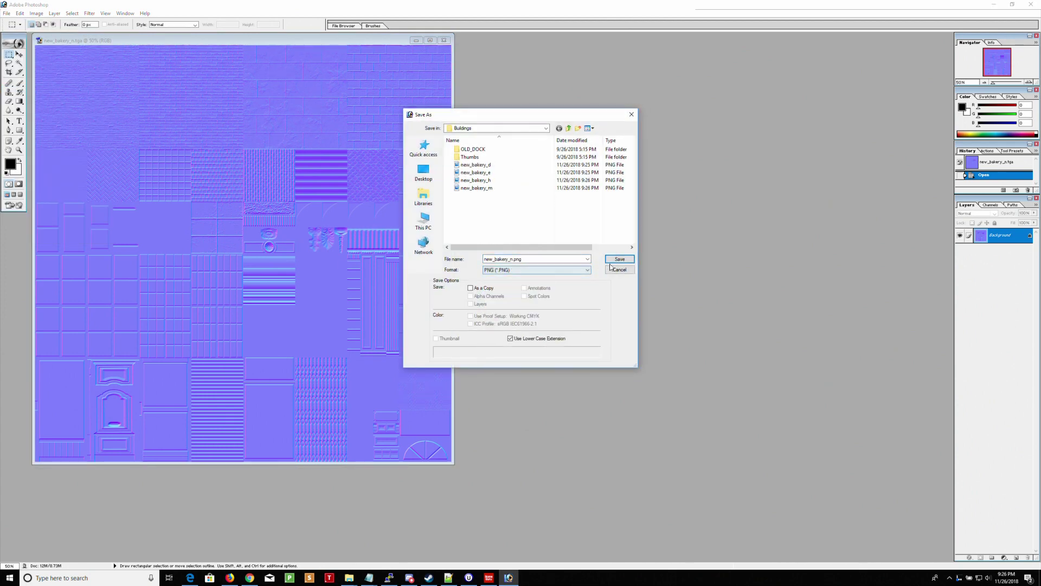
left_click(620, 260)
left_click(544, 282)
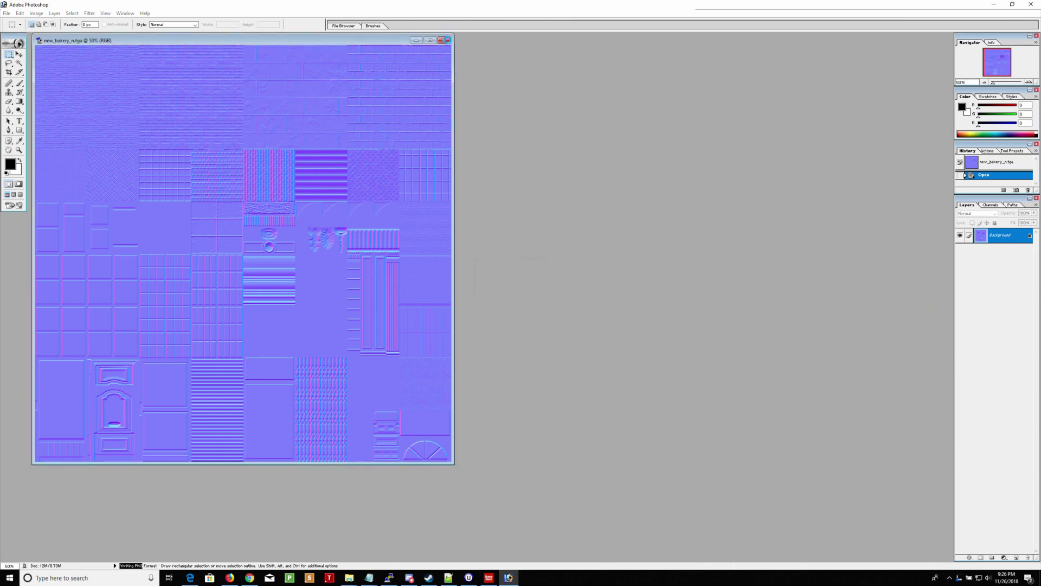
left_click(447, 41)
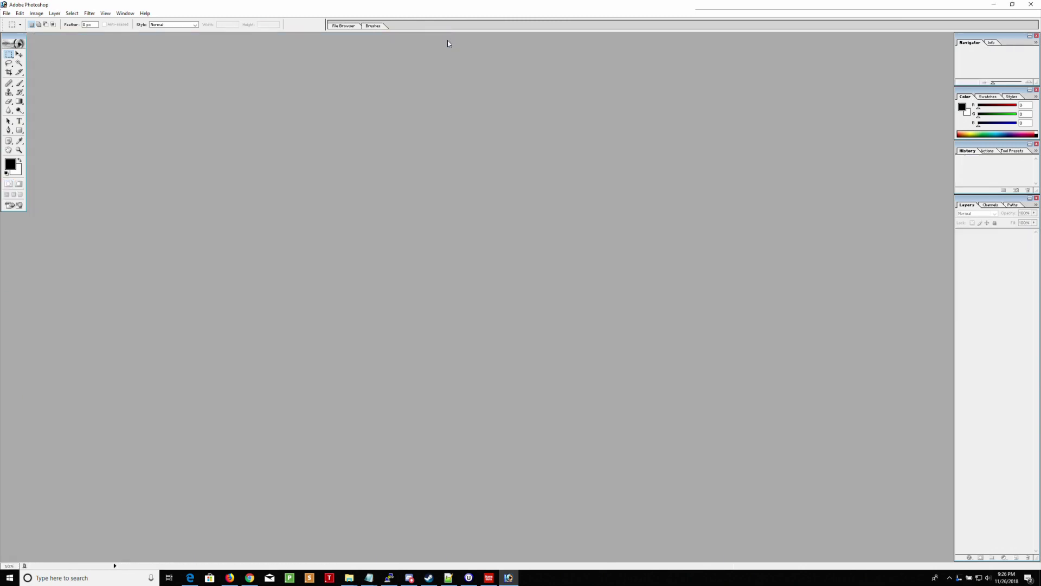
Open the Targa texture new_bakery_o from the Buildings folder
left_click(6, 14)
left_click(13, 33)
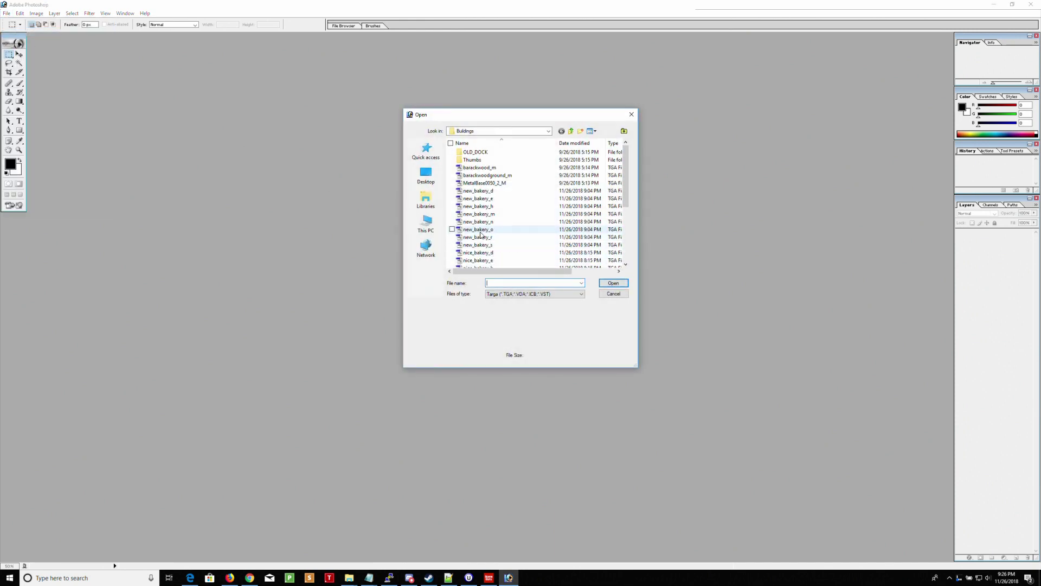
double_click(480, 231)
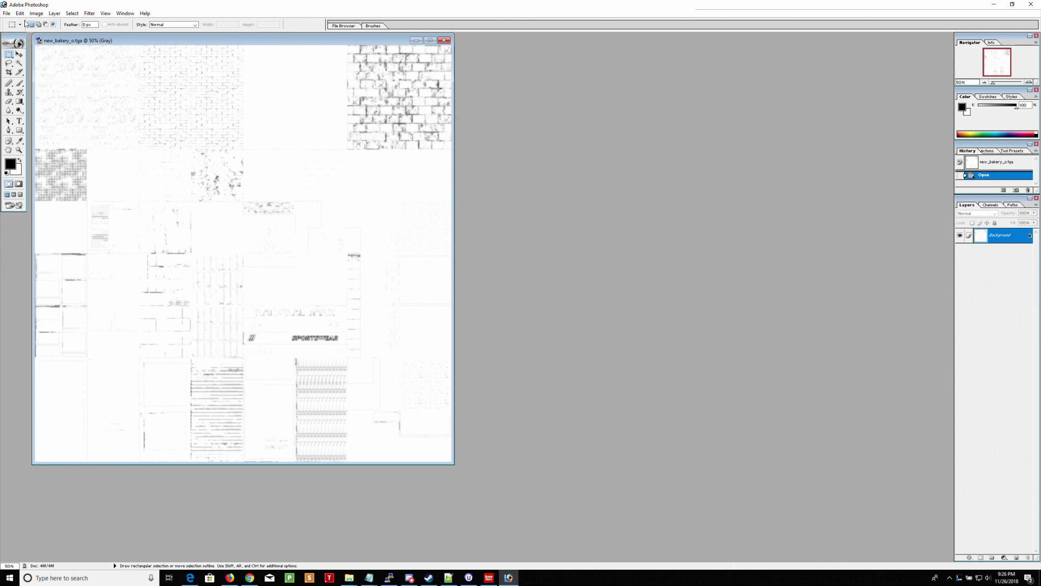
Save the texture in the Buildings folder as new_bakery_o.png without interlacing, and close the image
left_click(6, 14)
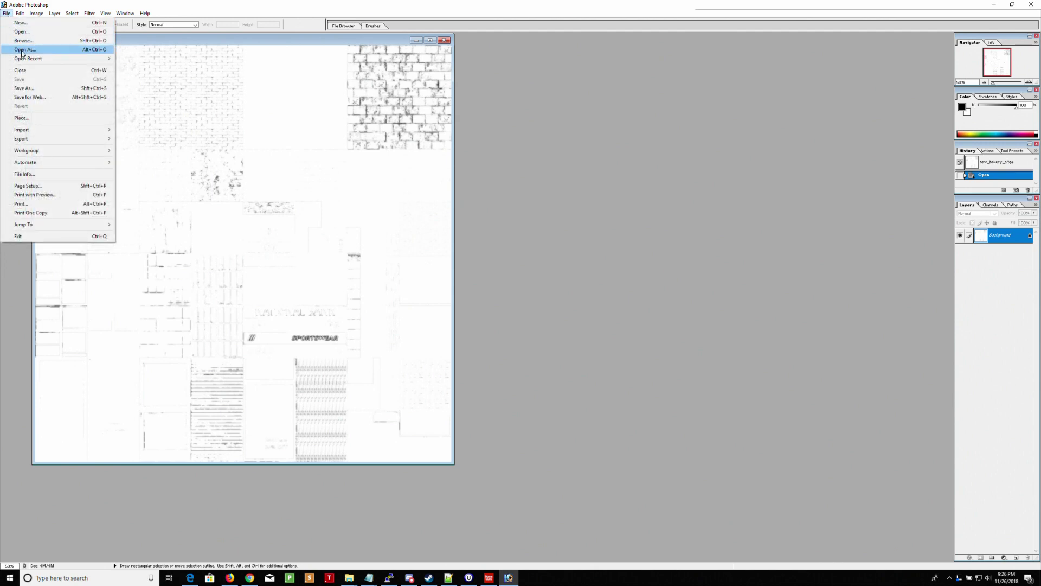
left_click(24, 88)
left_click(536, 269)
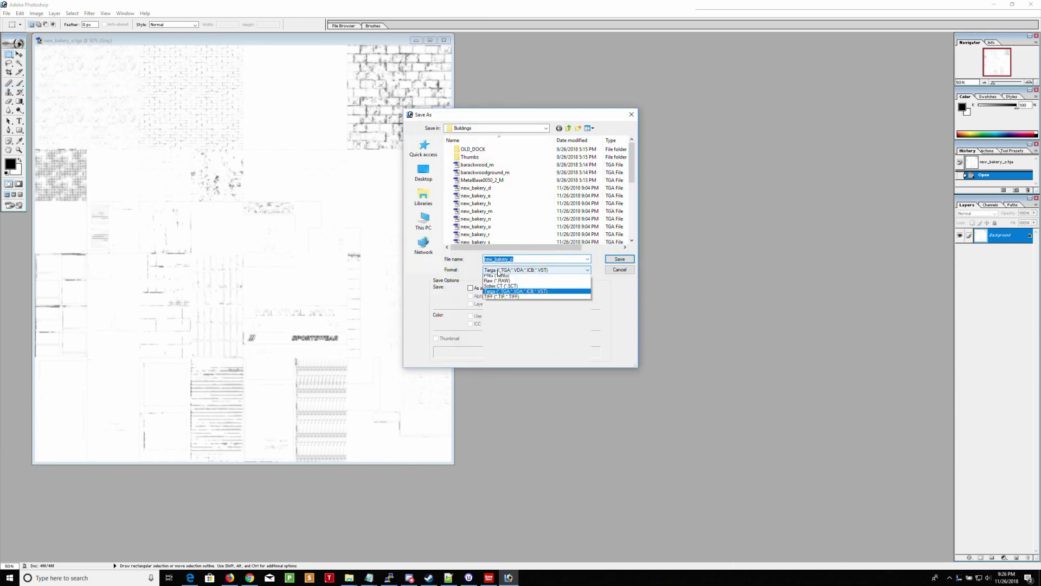
left_click(494, 341)
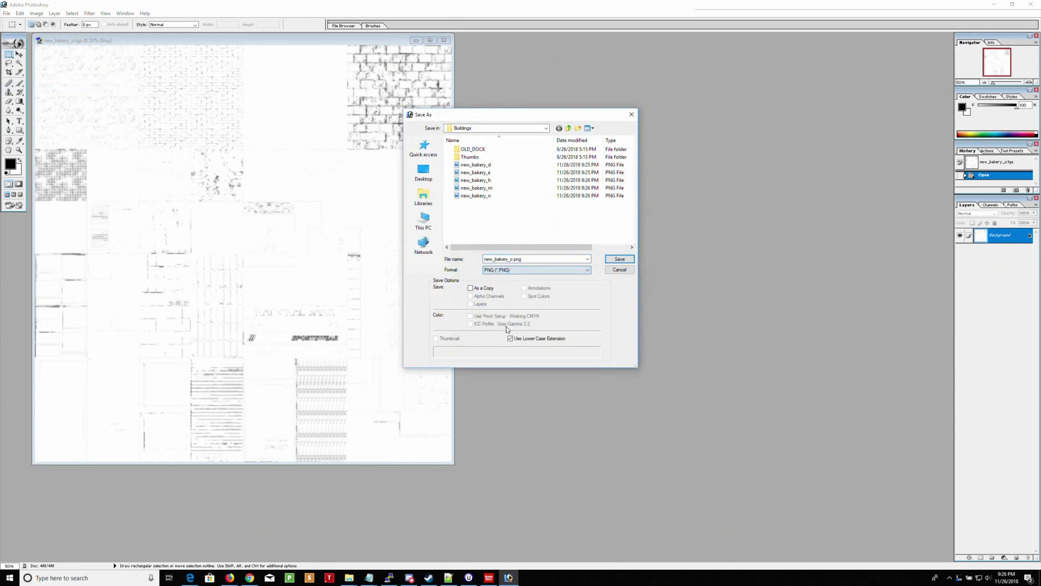
left_click(619, 260)
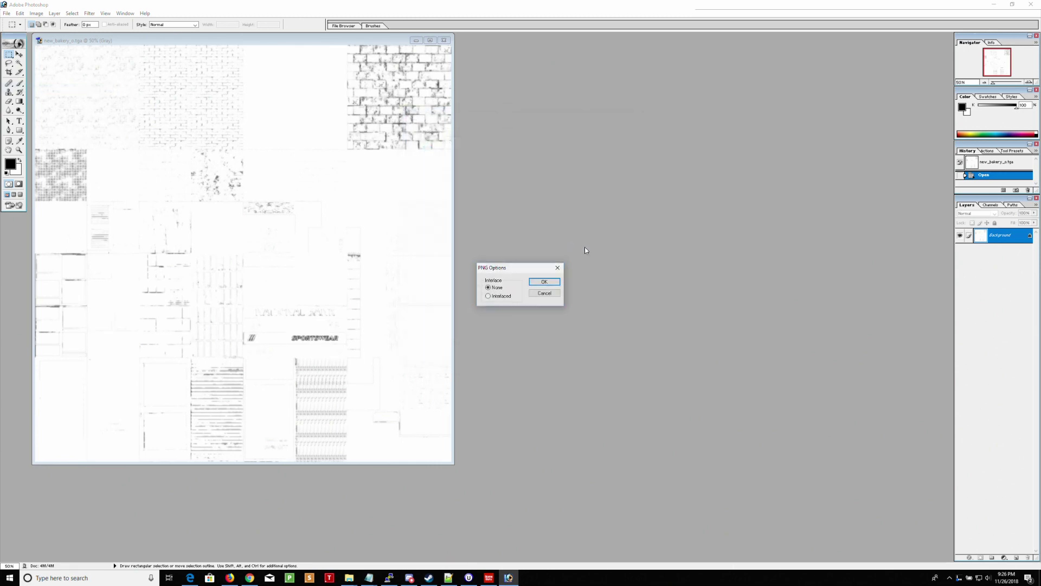
left_click(545, 282)
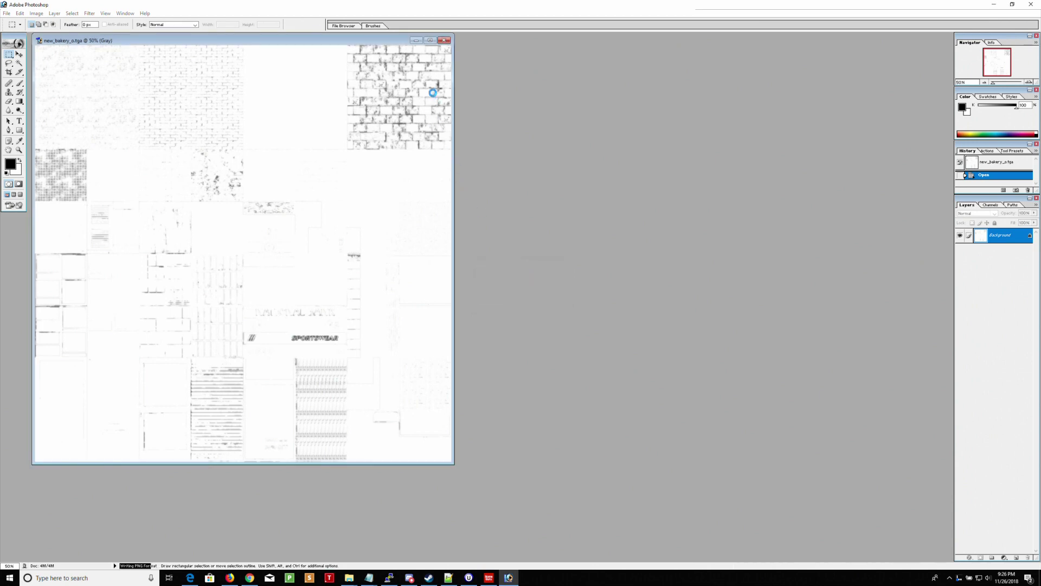
left_click(444, 41)
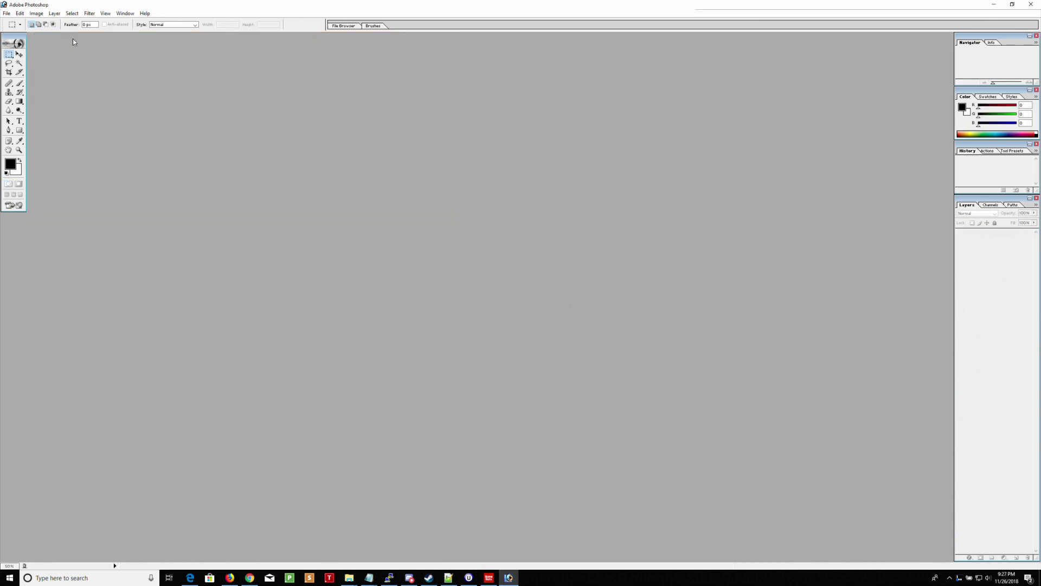
Open the Targa texture new_bakery_r from the Buildings folder
left_click(9, 12)
left_click(19, 36)
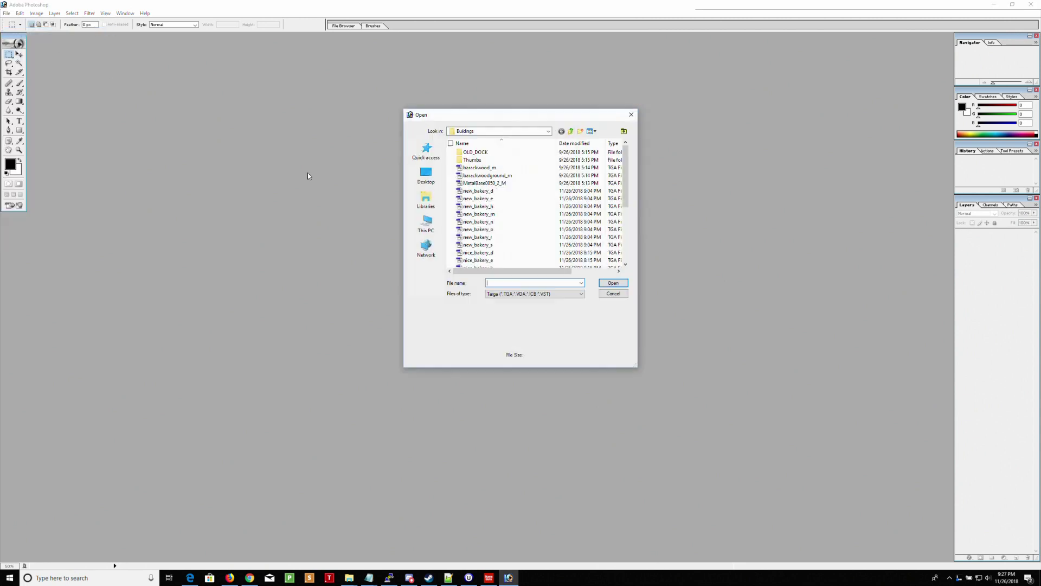
double_click(486, 237)
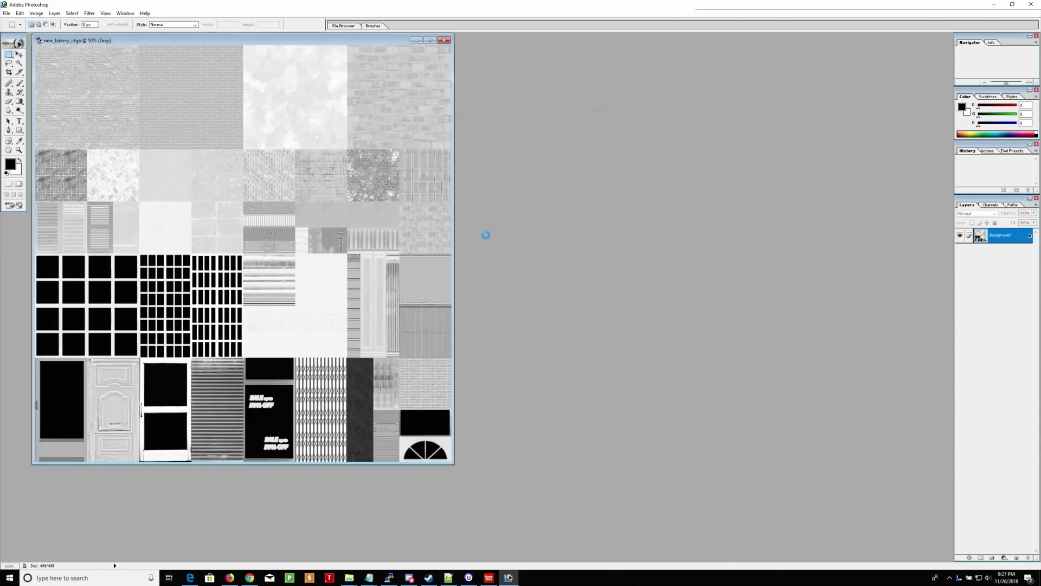
Save the texture in the Buildings folder as new_bakery_r.png, accepting the preset PNG options, and close the image
left_click(6, 13)
left_click(30, 88)
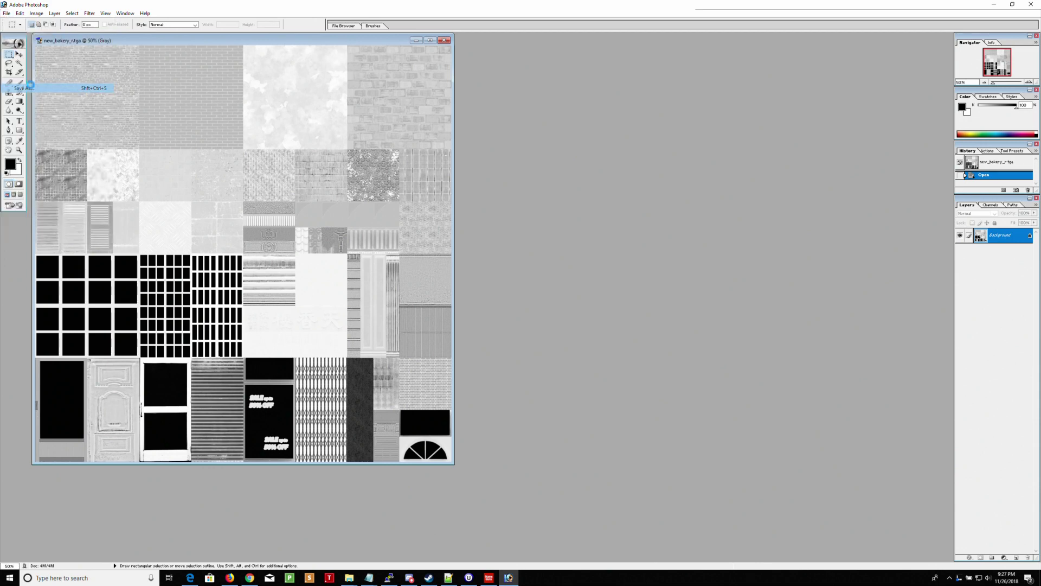
left_click(521, 271)
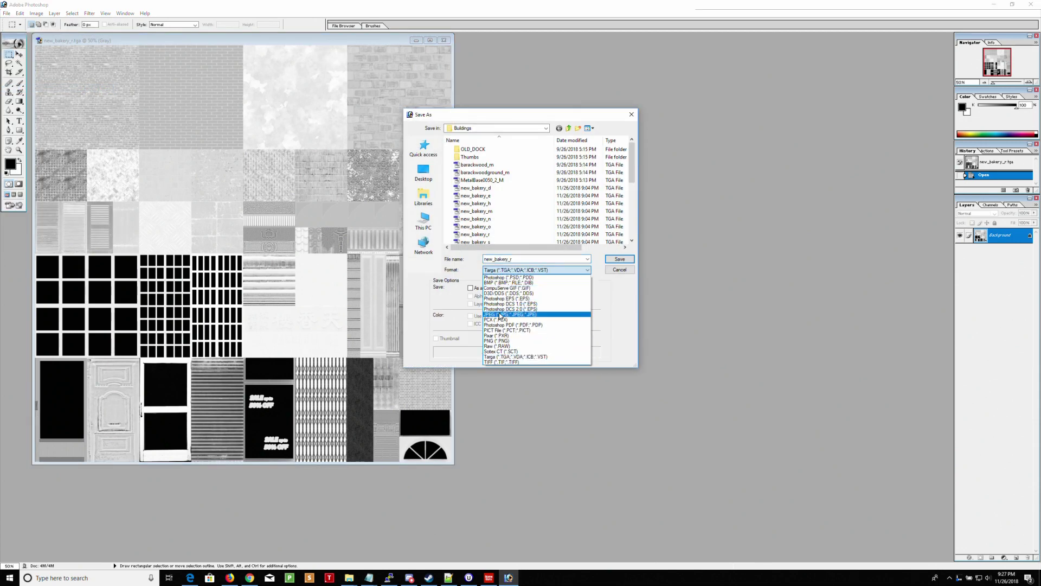
left_click(498, 340)
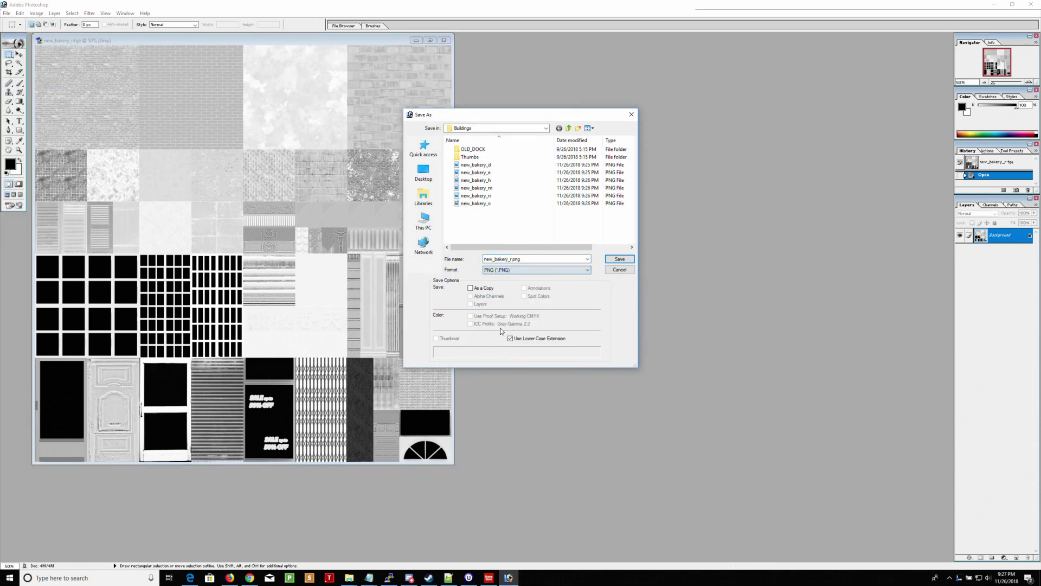
left_click(613, 262)
key("Return")
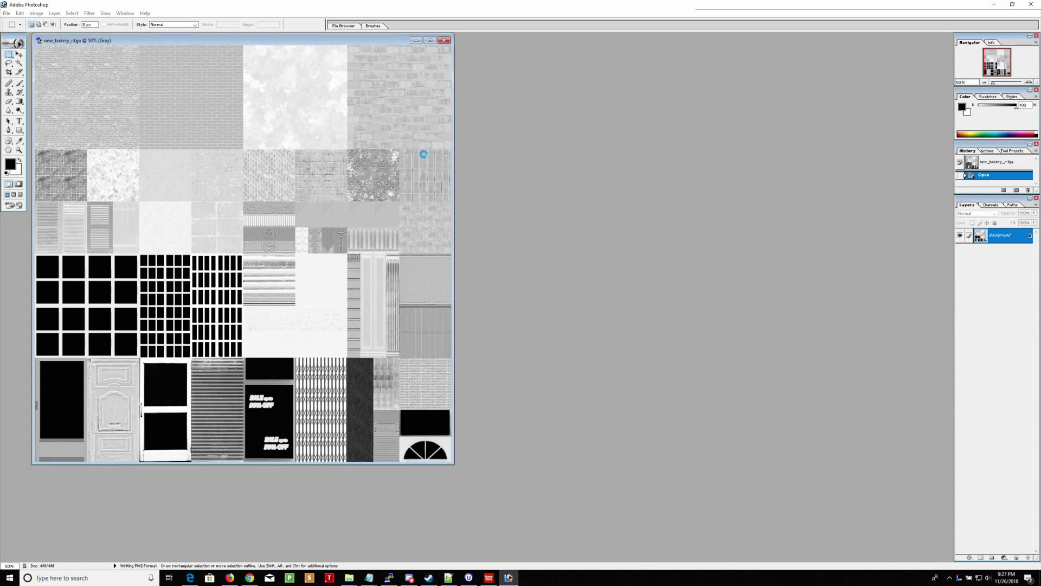
left_click(444, 40)
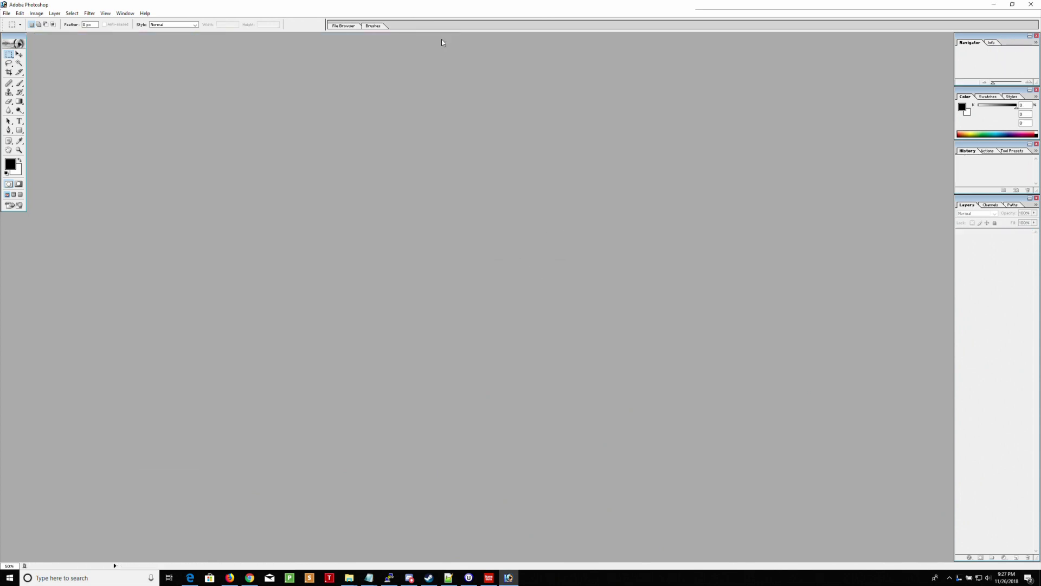
Open the Targa texture new_bakery_s from the Buildings folder
left_click(5, 13)
left_click(22, 31)
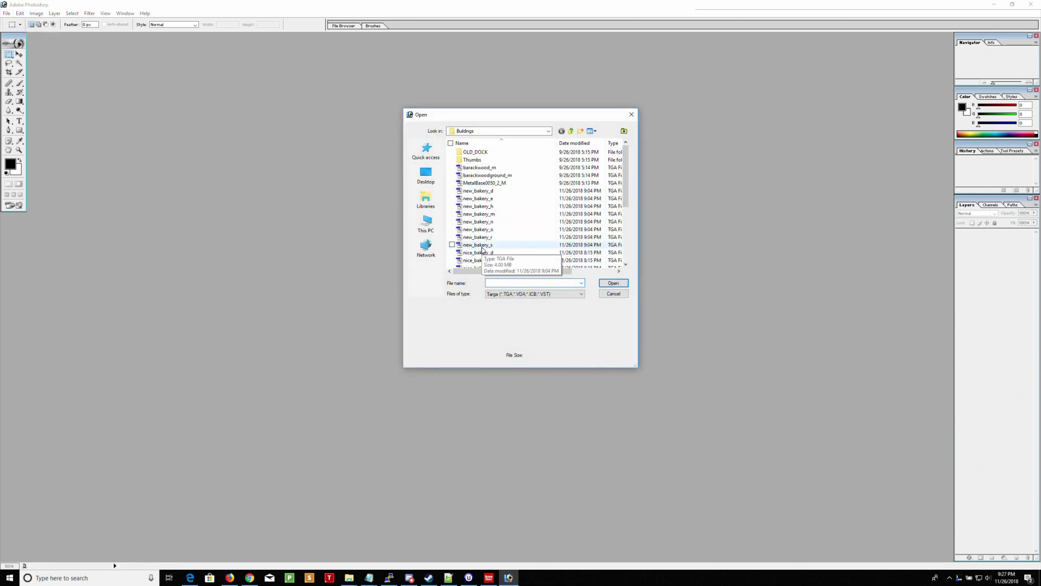
scroll(484, 238, "down", 2)
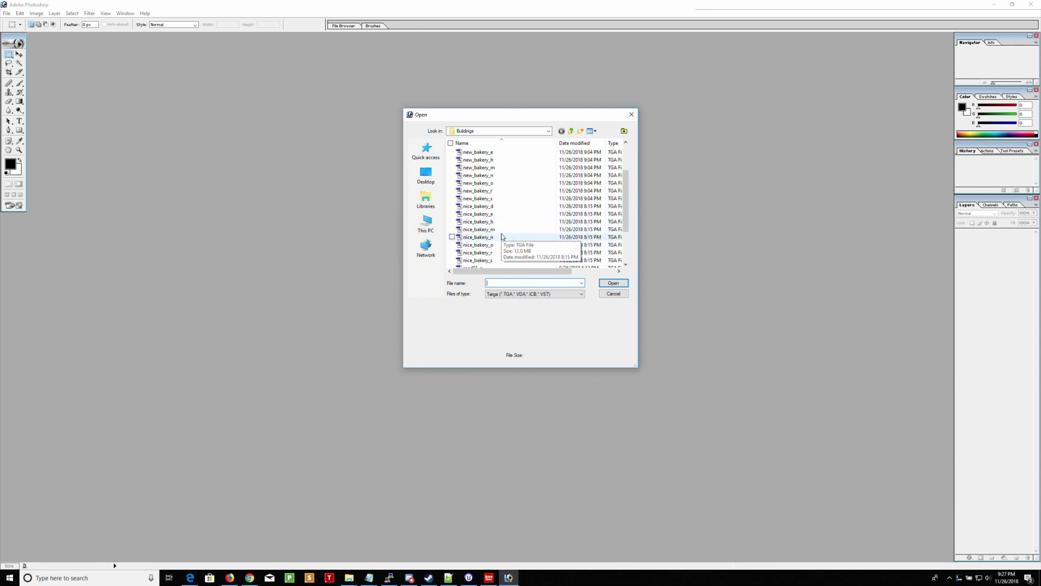
scroll(492, 228, "up", 2)
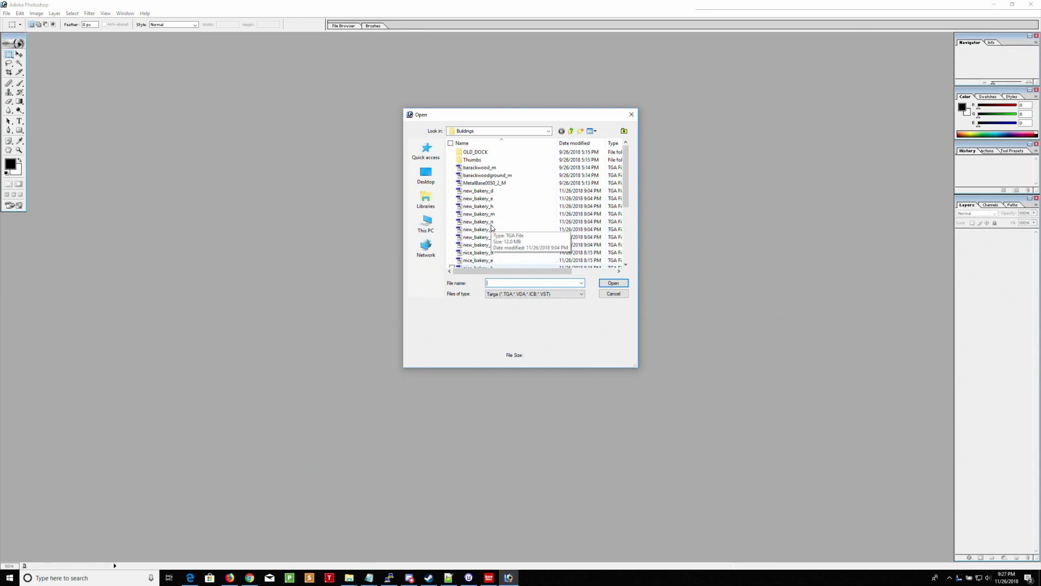
scroll(492, 227, "down", 1)
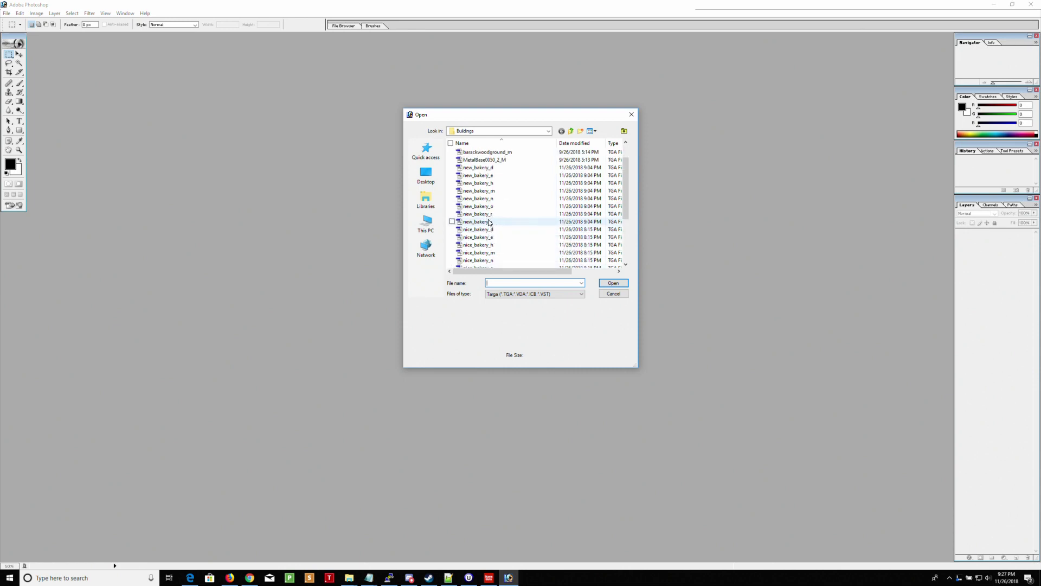
left_click(489, 222)
double_click(480, 222)
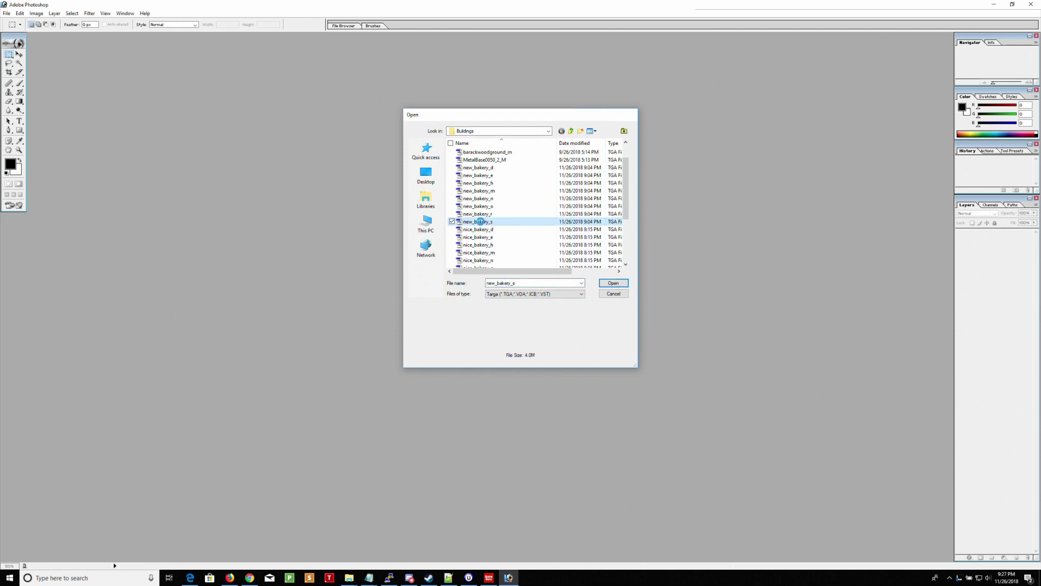
Save the texture in the Buildings folder as new_bakery_s.png, accepting the preset PNG options, and close the image
left_click(7, 13)
left_click(27, 87)
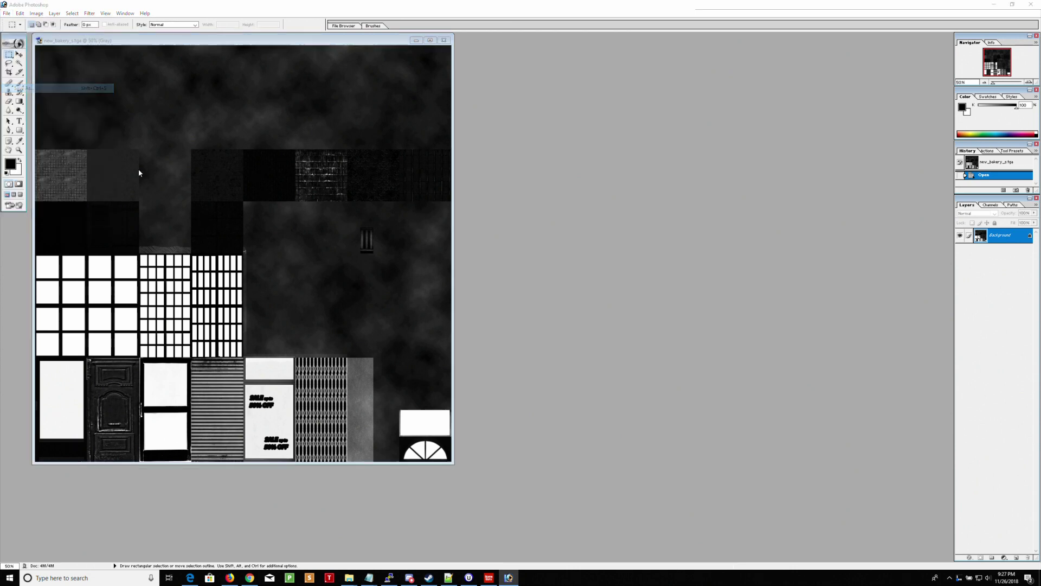
left_click(506, 269)
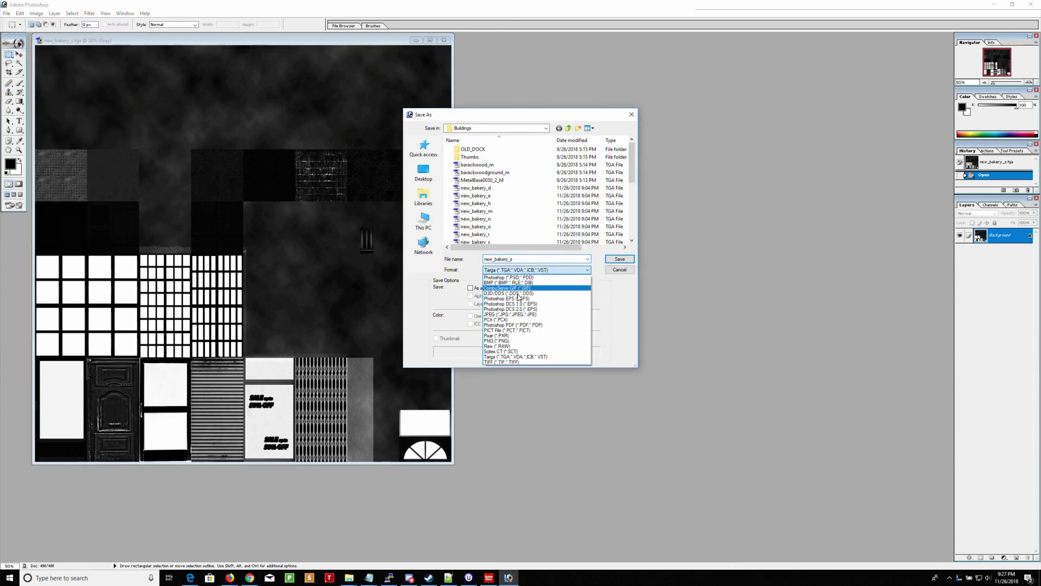
left_click(519, 333)
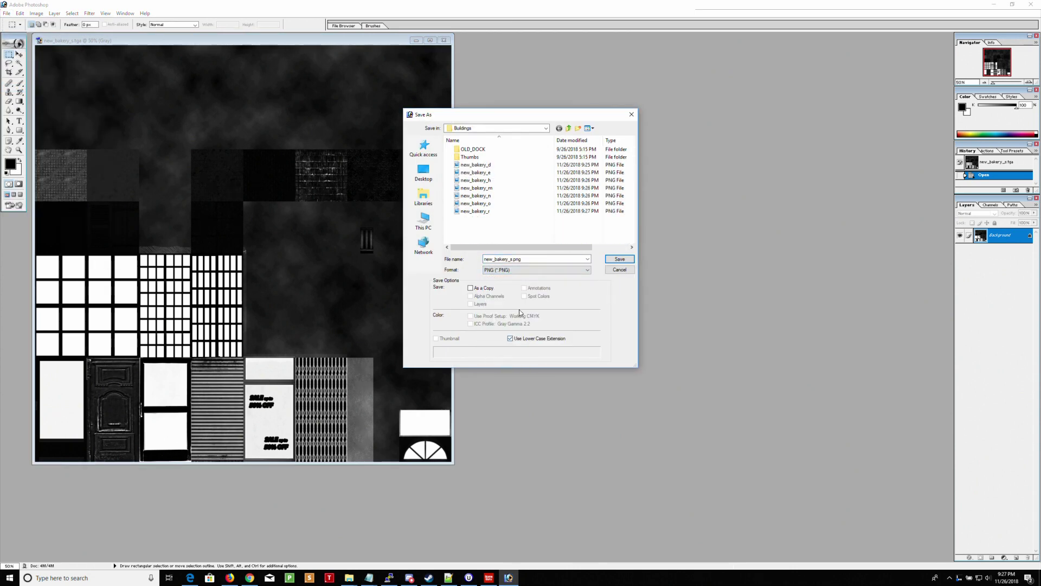
left_click(620, 260)
left_click(540, 283)
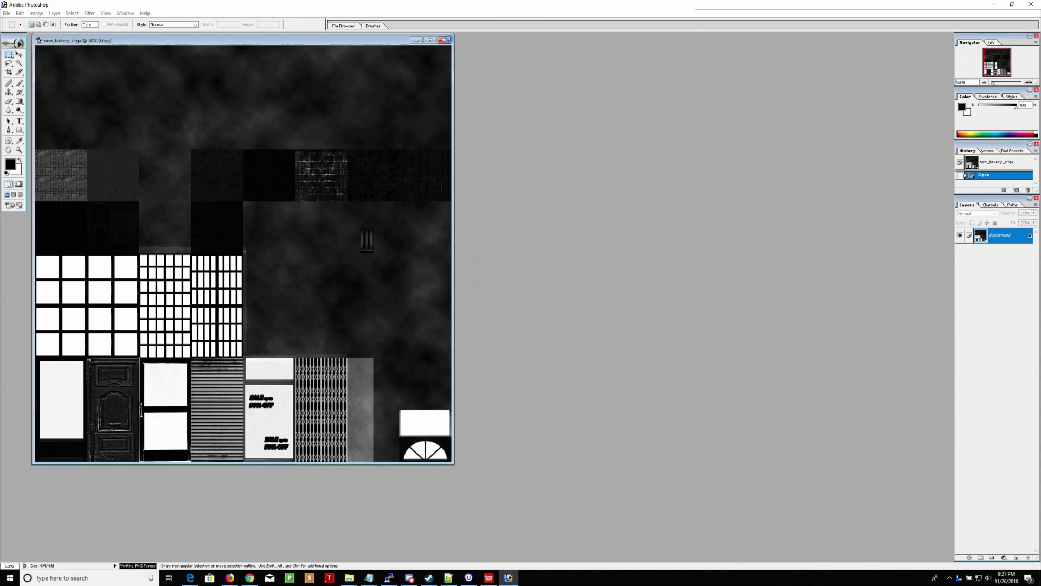
key("ctrl+w")
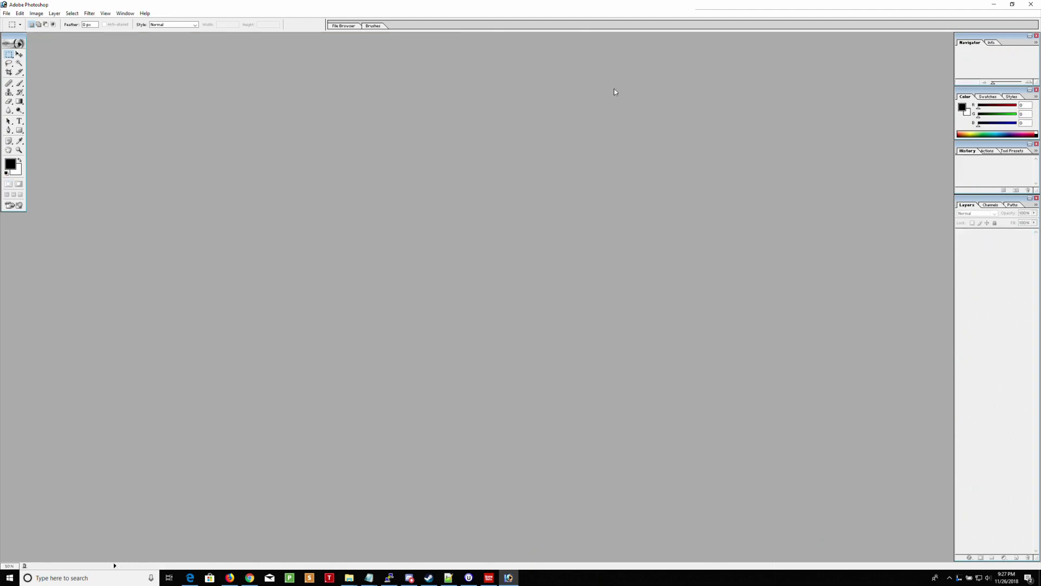
Minimize Photoshop, close the Graphics folder window and switch to GameGuru's entity importer
left_click(993, 5)
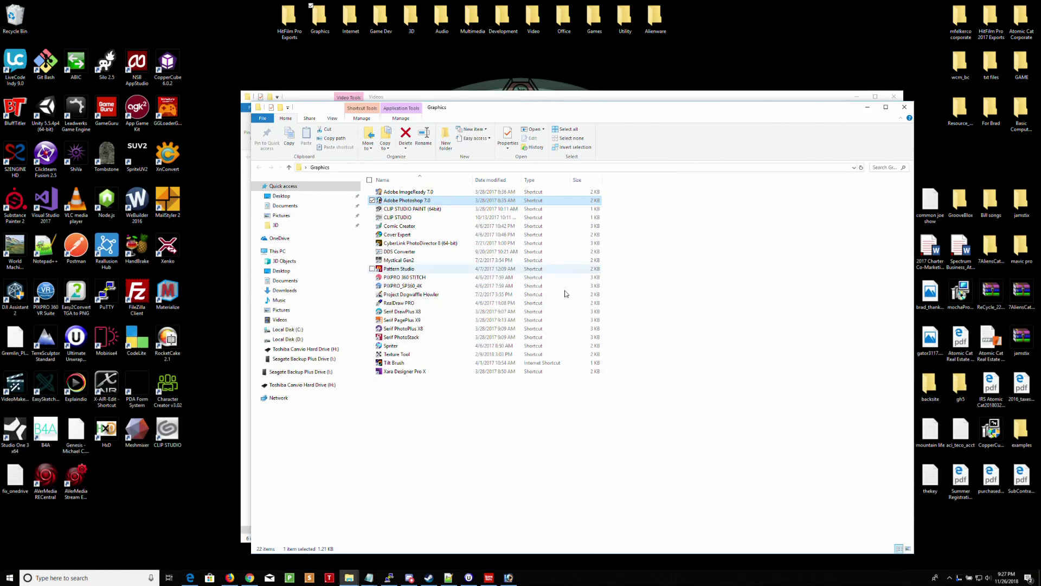
left_click(910, 109)
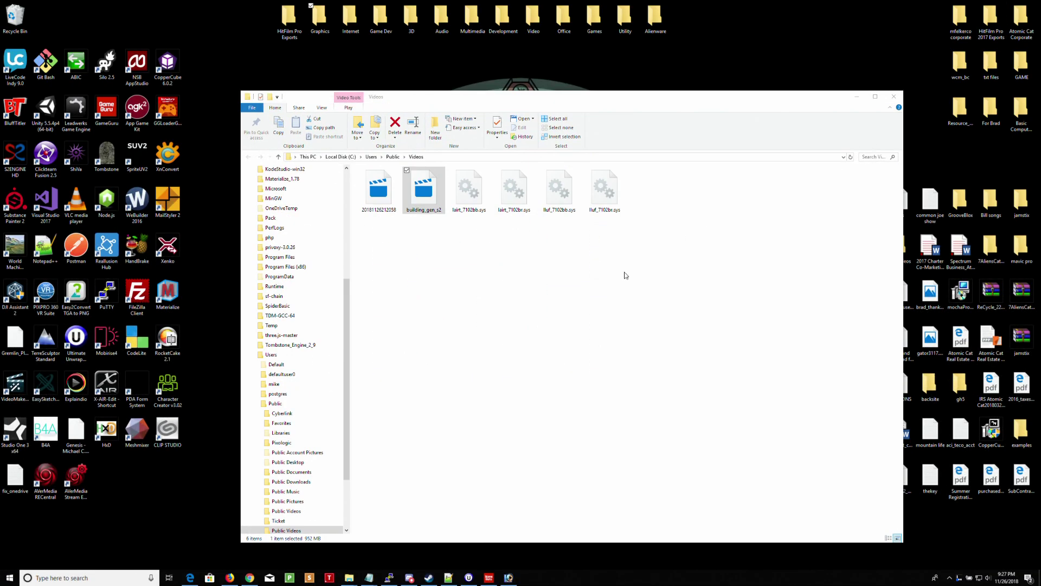
left_click(488, 577)
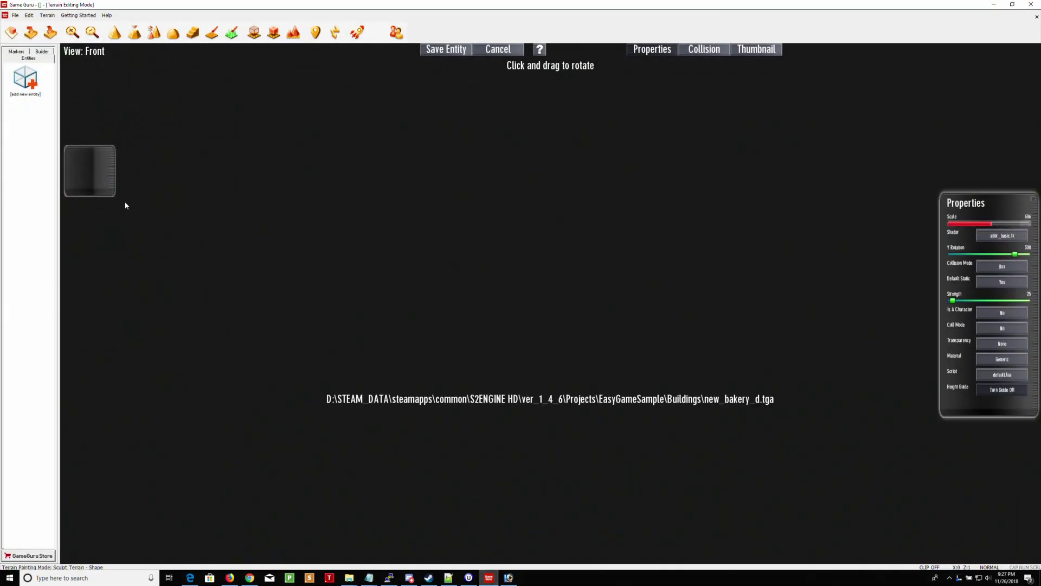
Assign new_bakery_d PNG from STEAM_DATA\steamapps\common\S2ENGINE HD\ver_1_4_6\Projects\EasyGameSample\Buildings as the imported building's first texture
left_click(98, 179)
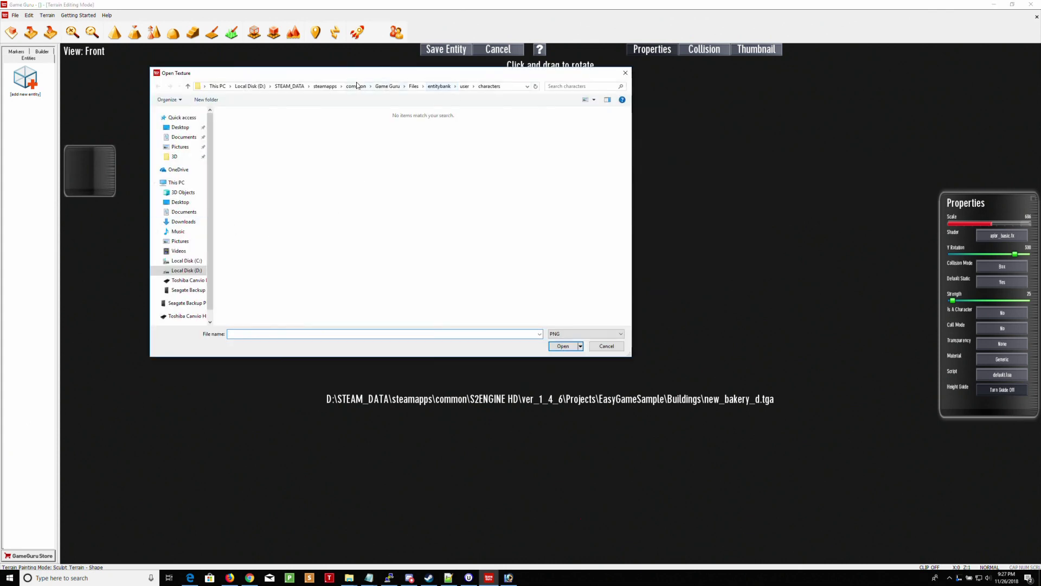
left_click(290, 86)
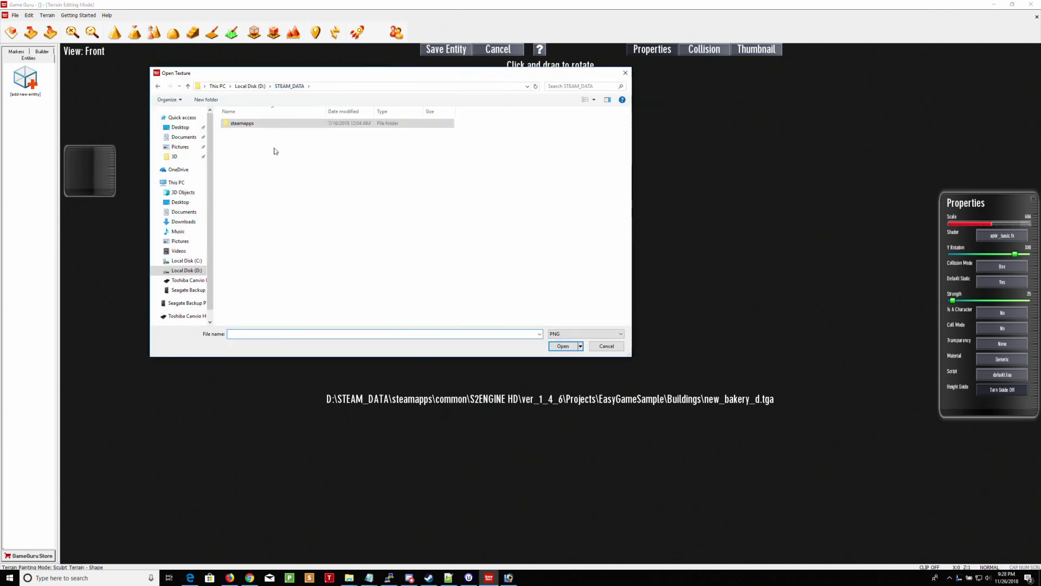
double_click(242, 123)
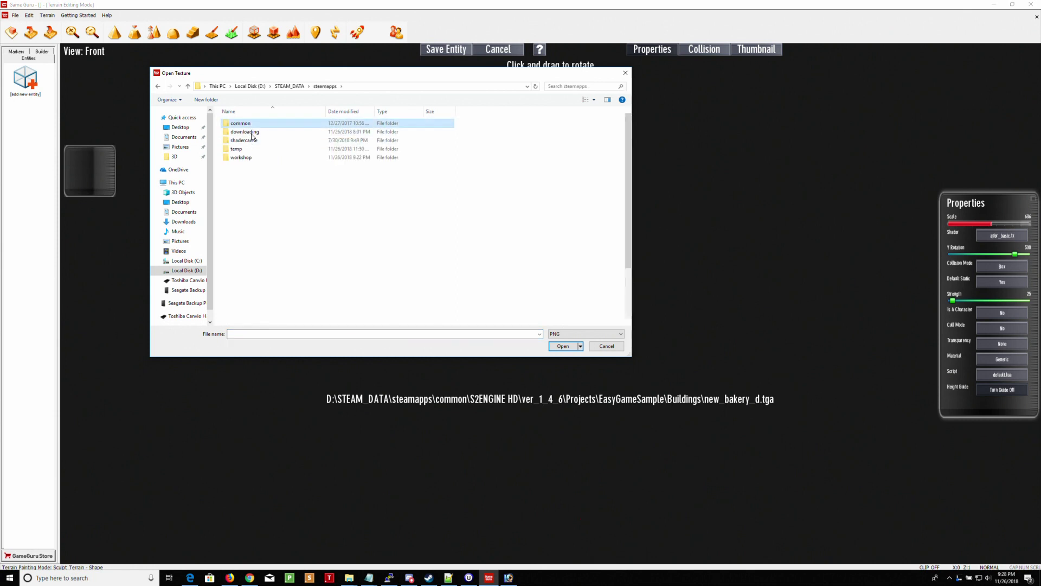
double_click(241, 123)
scroll(251, 260, "down", 5)
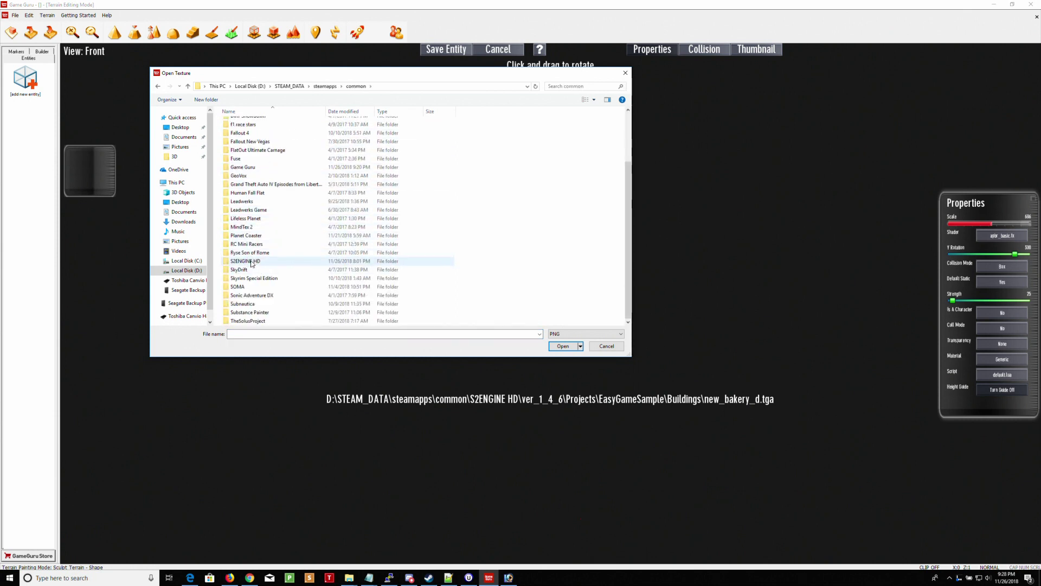
double_click(251, 262)
double_click(243, 135)
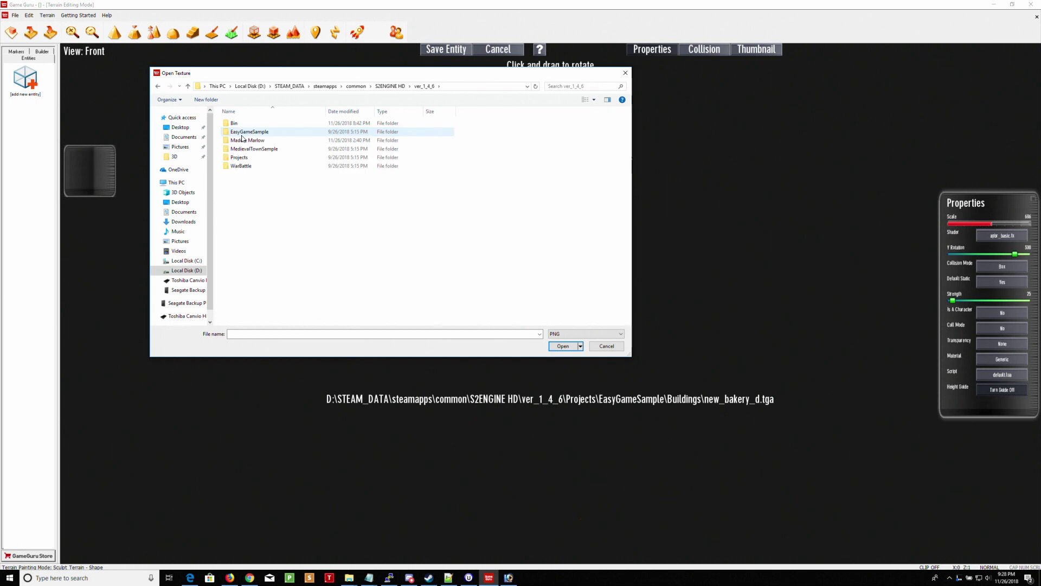
double_click(241, 157)
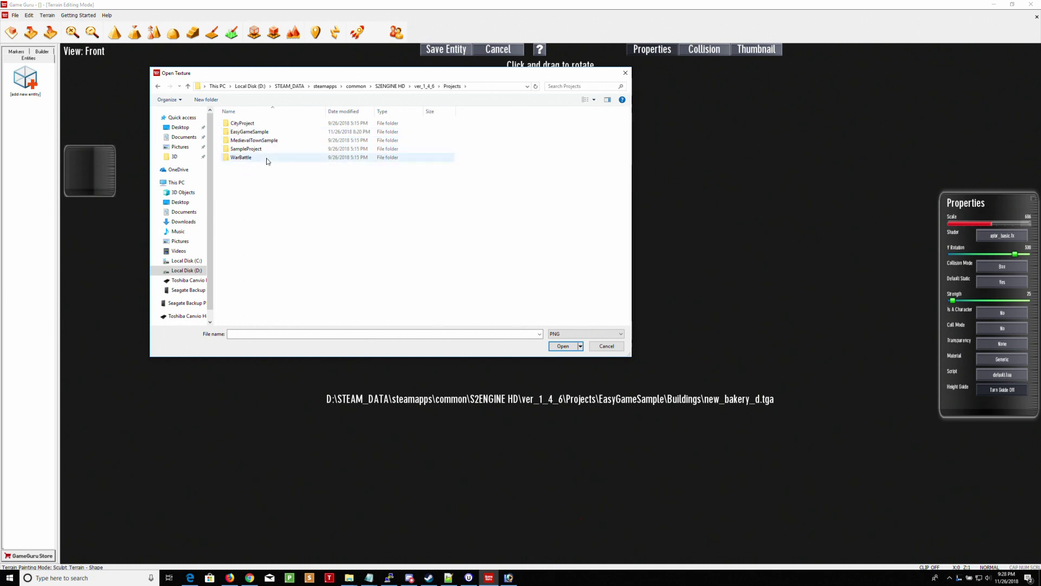
double_click(247, 132)
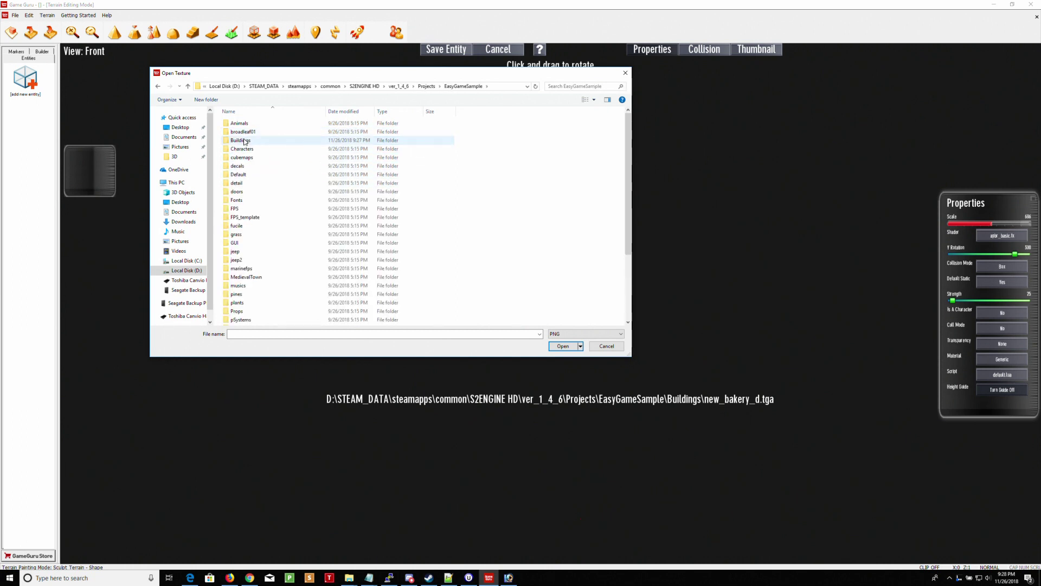
double_click(240, 140)
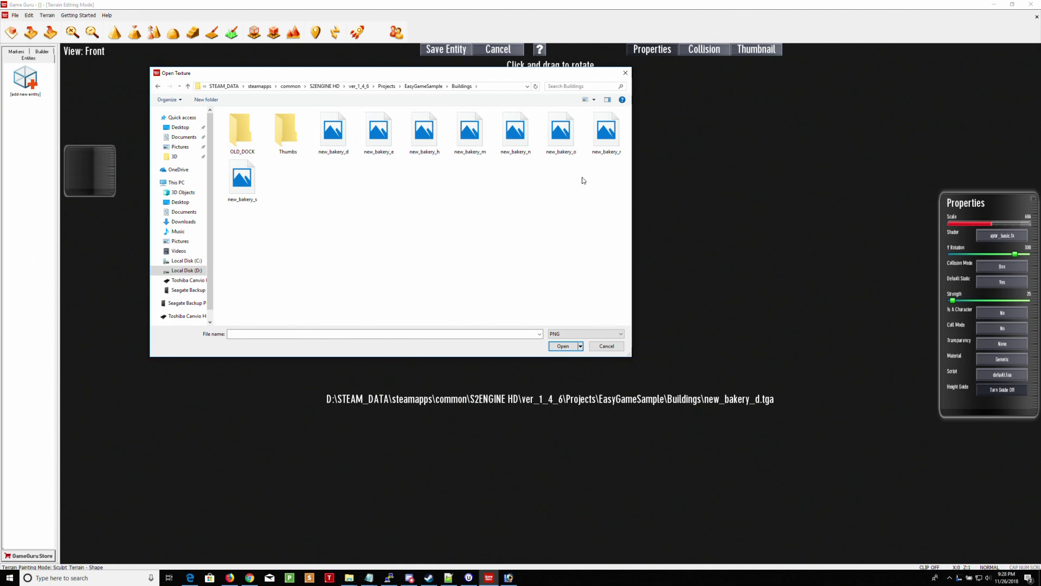
left_click(333, 132)
left_click(554, 347)
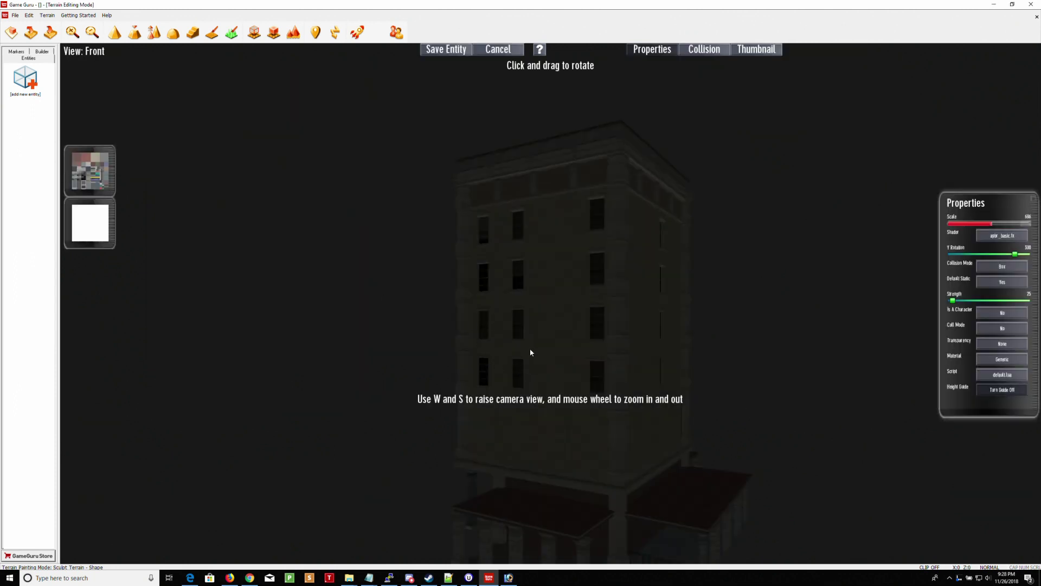
Try the apbr_illum.fx shader on the building and switch back to apbr_basic.fx
left_click_drag(531, 353, 564, 366)
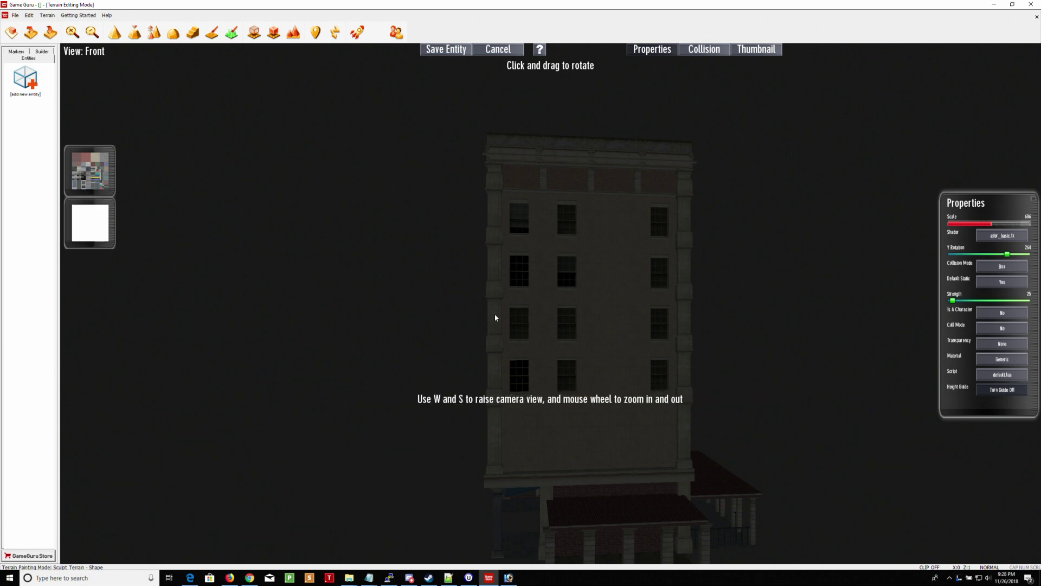
left_click(1003, 237)
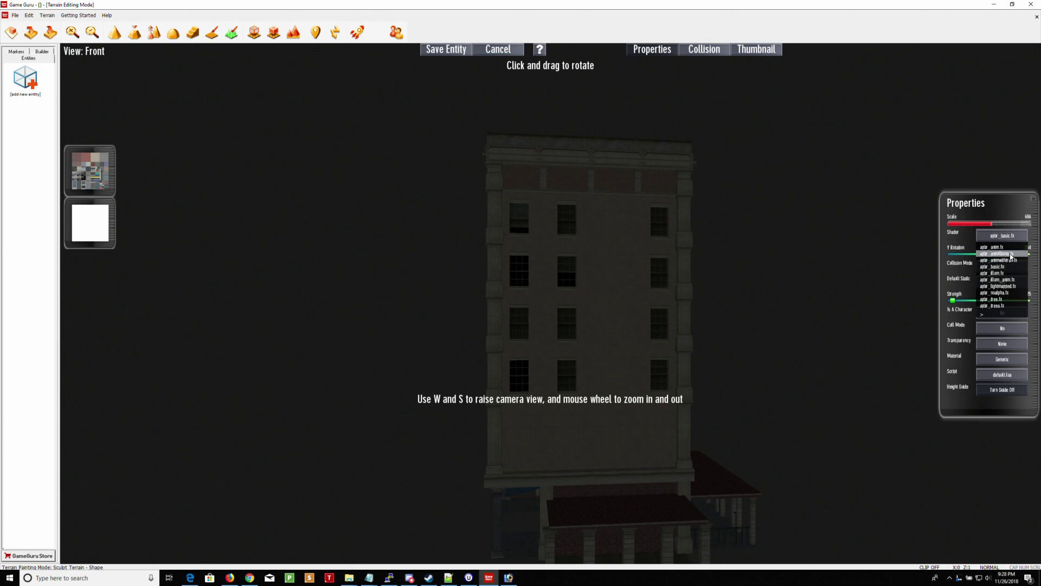
left_click(1005, 273)
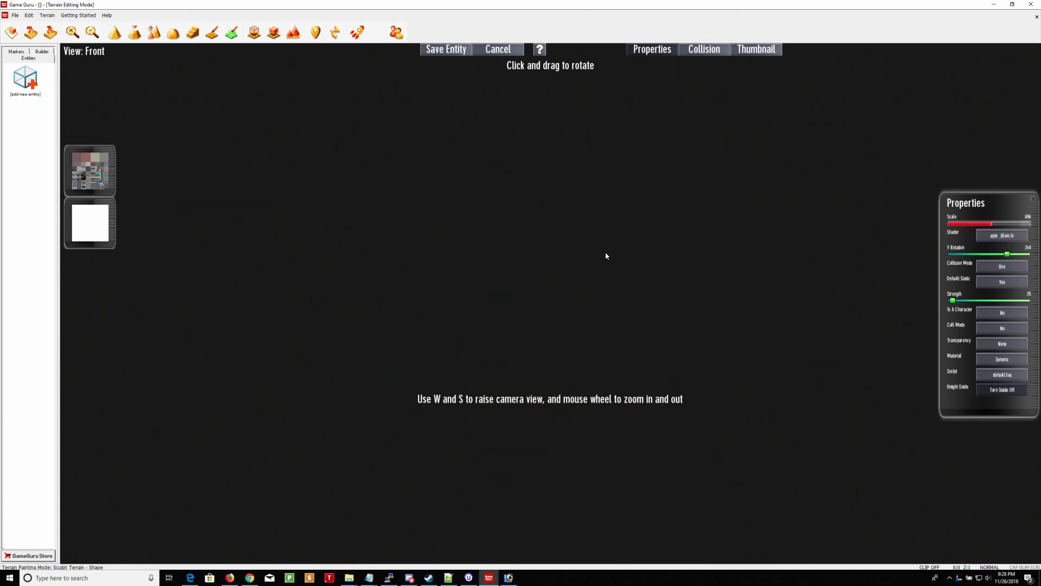
left_click(997, 239)
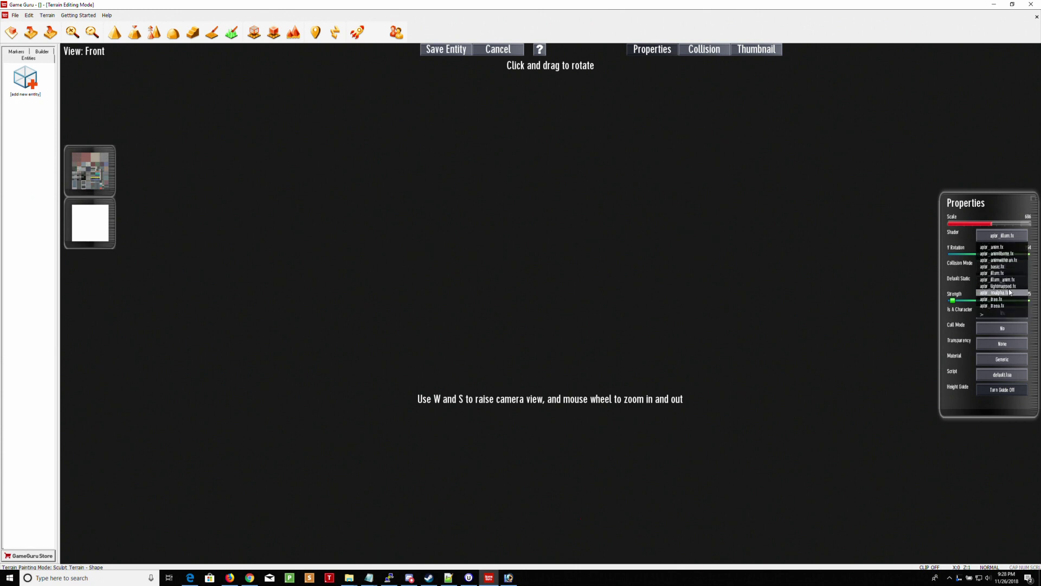
left_click(1007, 266)
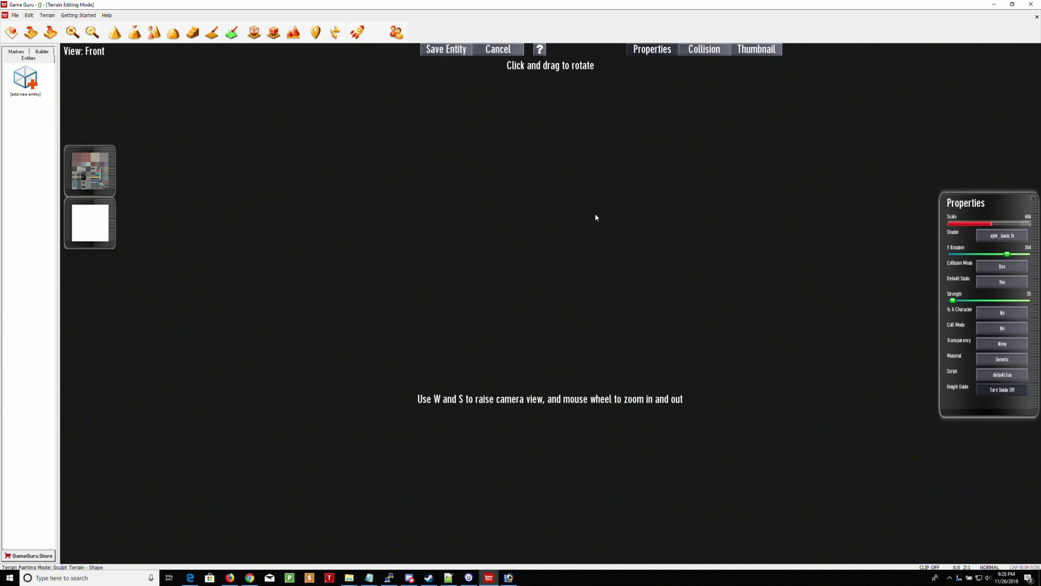
Reassign new_bakery_d PNG from the Buildings folder as the building's first texture and rotate the model to inspect it
left_click(99, 166)
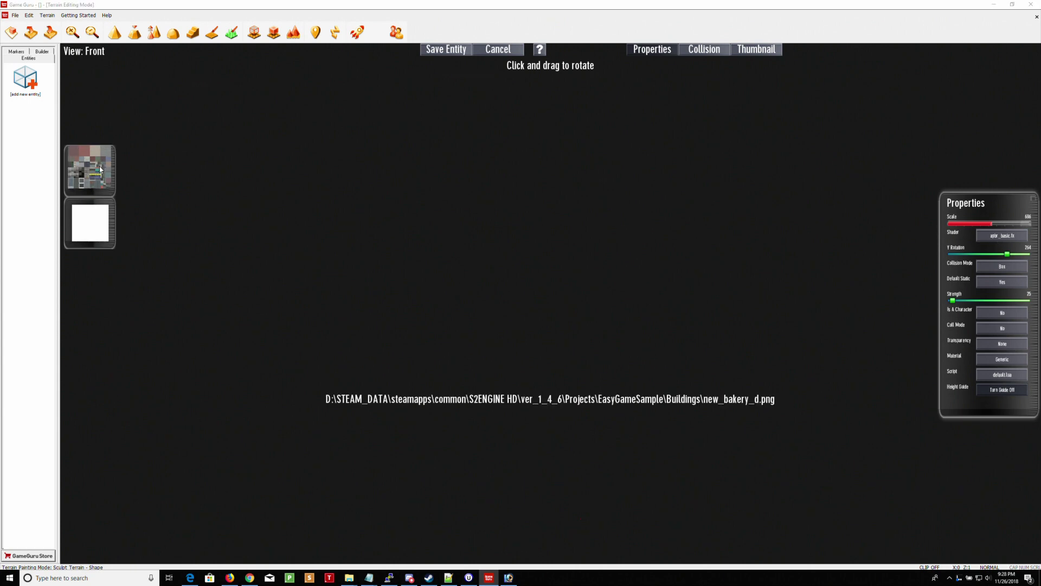
double_click(333, 130)
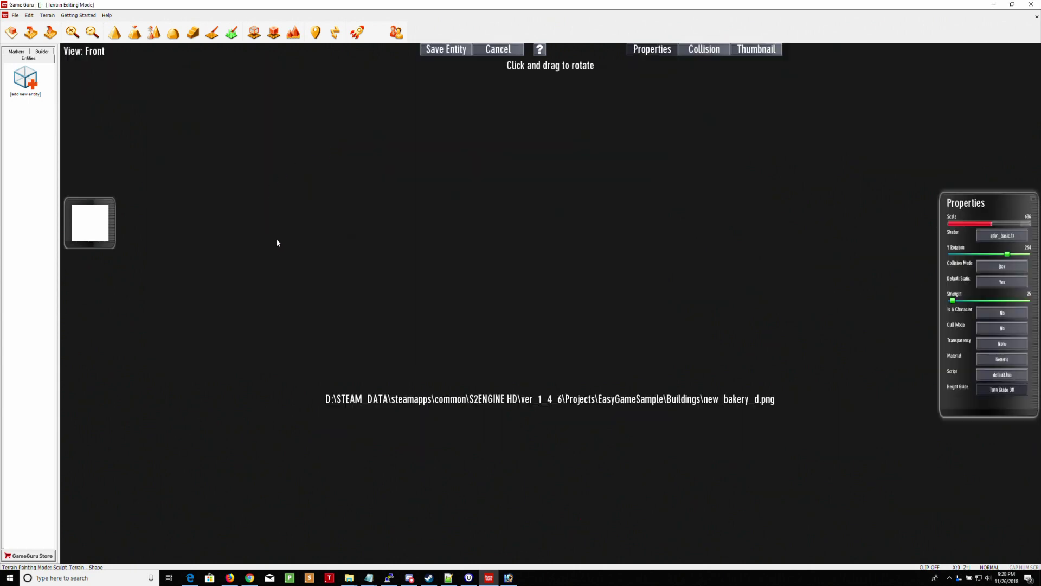
left_click_drag(591, 337, 789, 301)
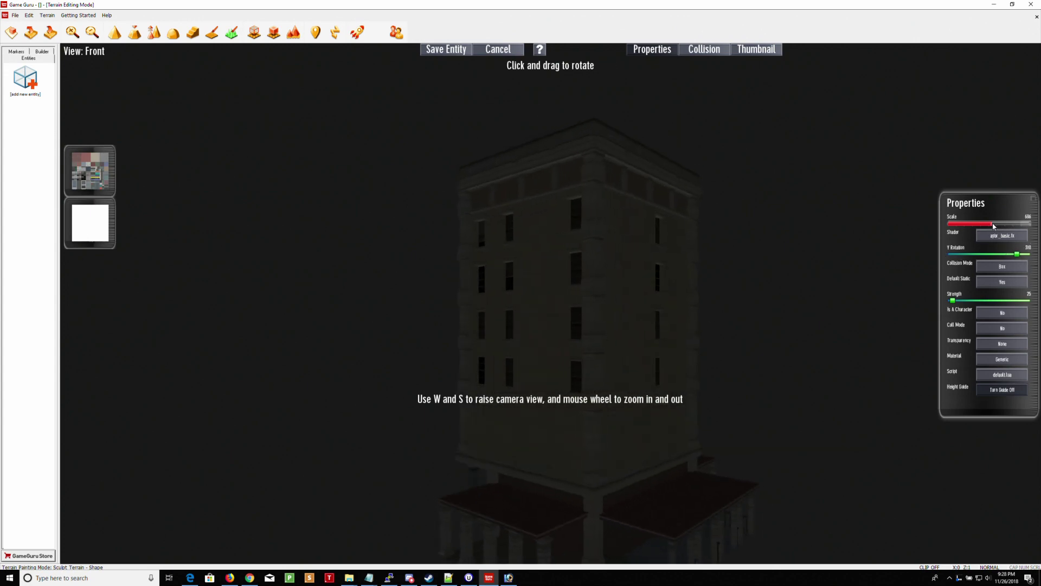
Reduce the building's scale to about 50
left_click_drag(995, 224, 942, 221)
scroll(705, 298, "down", 2)
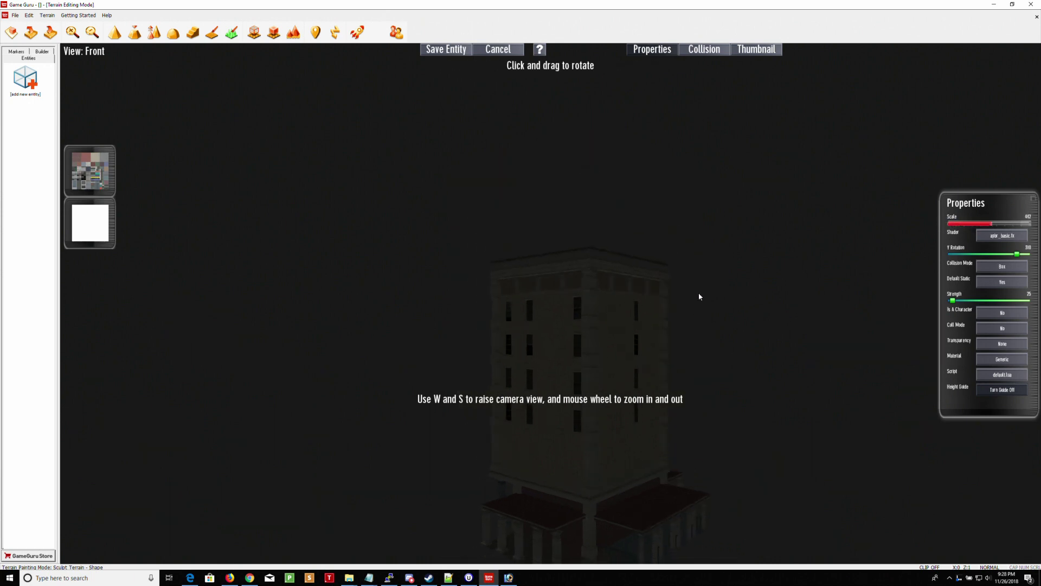
left_click_drag(635, 400, 697, 392)
key("s")
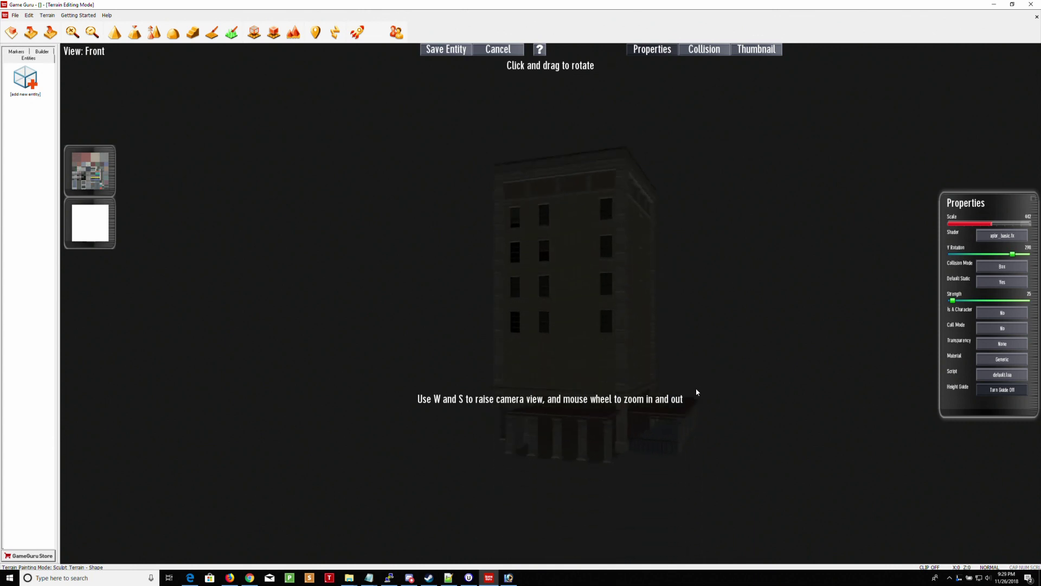
key("w")
left_click_drag(991, 222, 957, 225)
key("w")
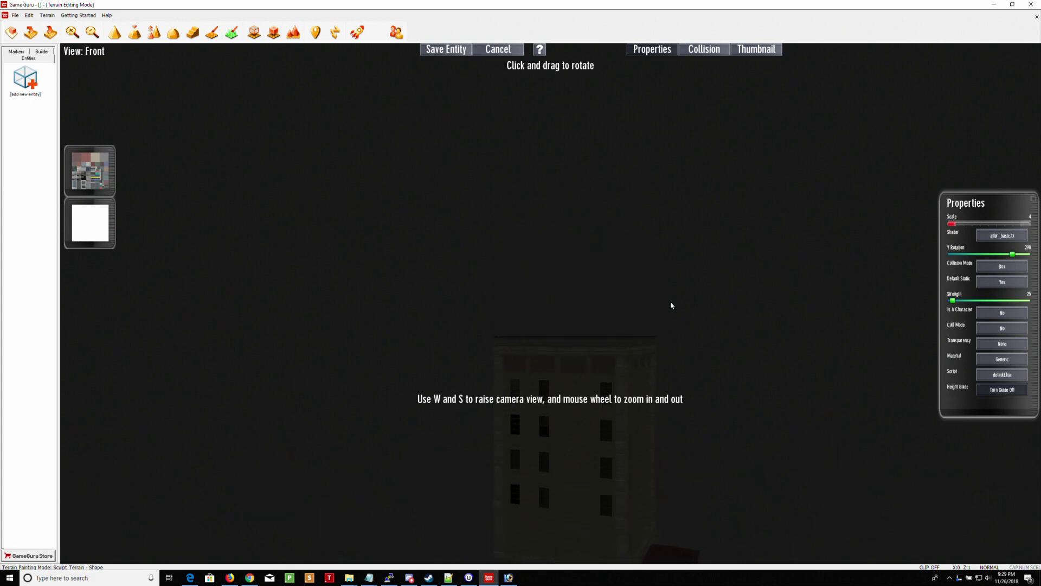
key("s")
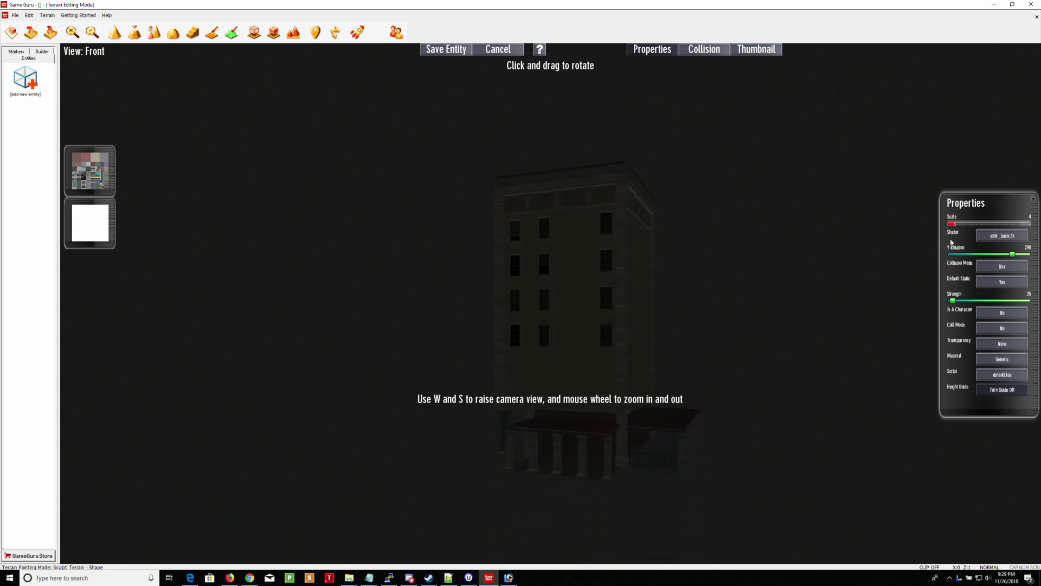
left_click(959, 224)
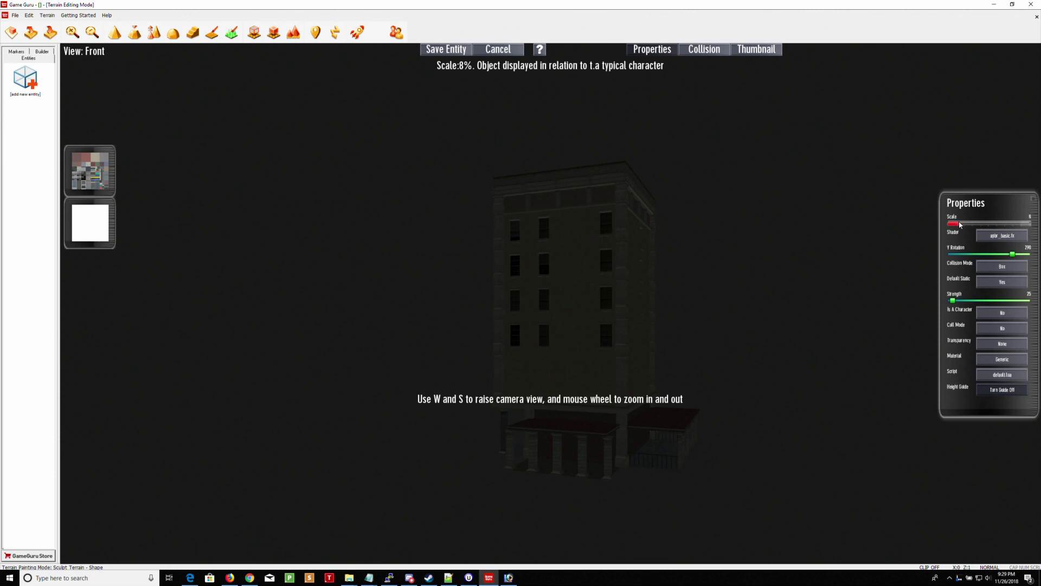
left_click_drag(959, 224, 991, 224)
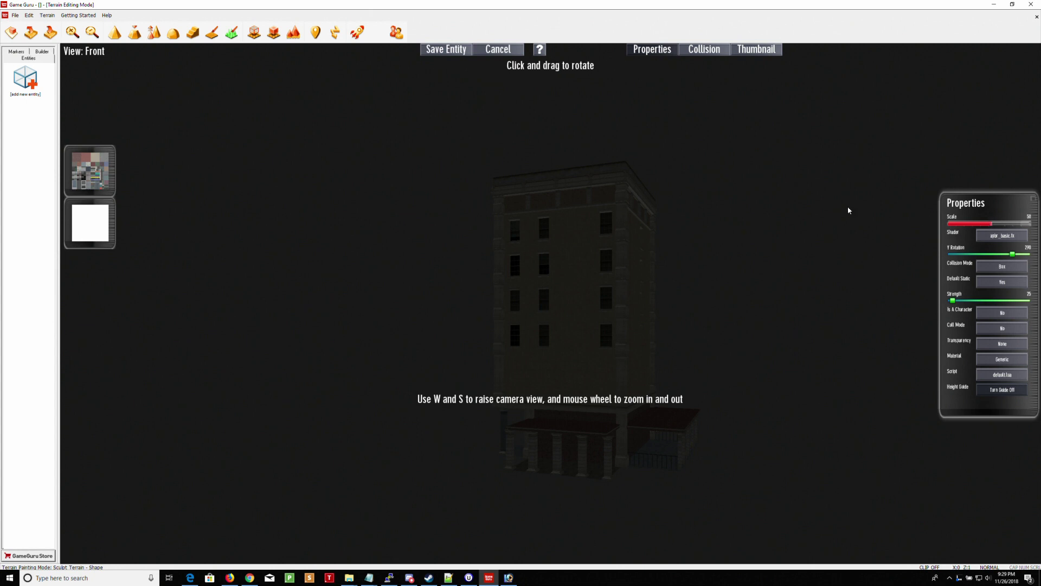
Bring up the collision box in the front view and extend its lower edge beneath the building's base
left_click(706, 49)
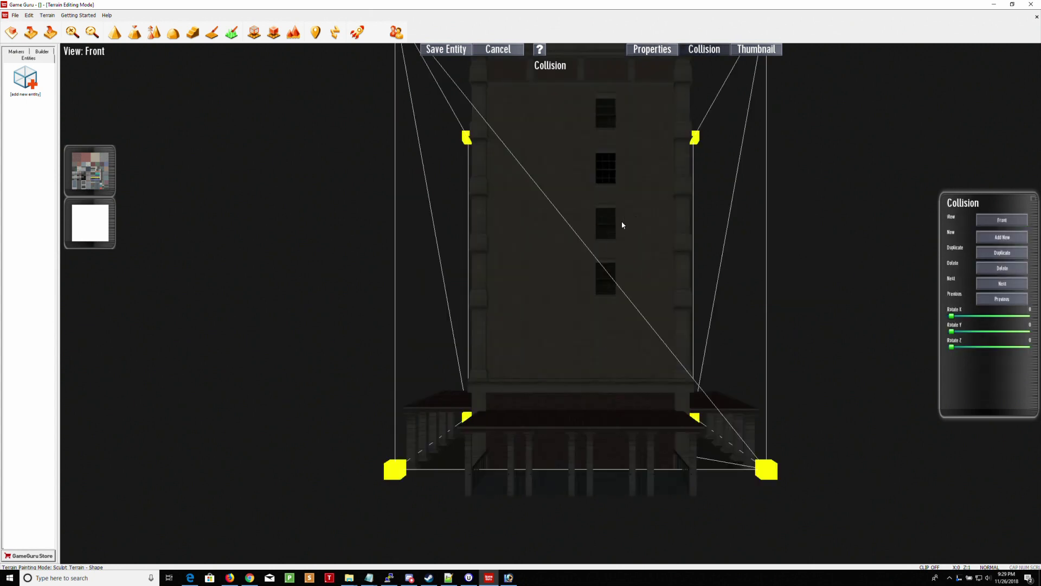
key("Down")
key("Up")
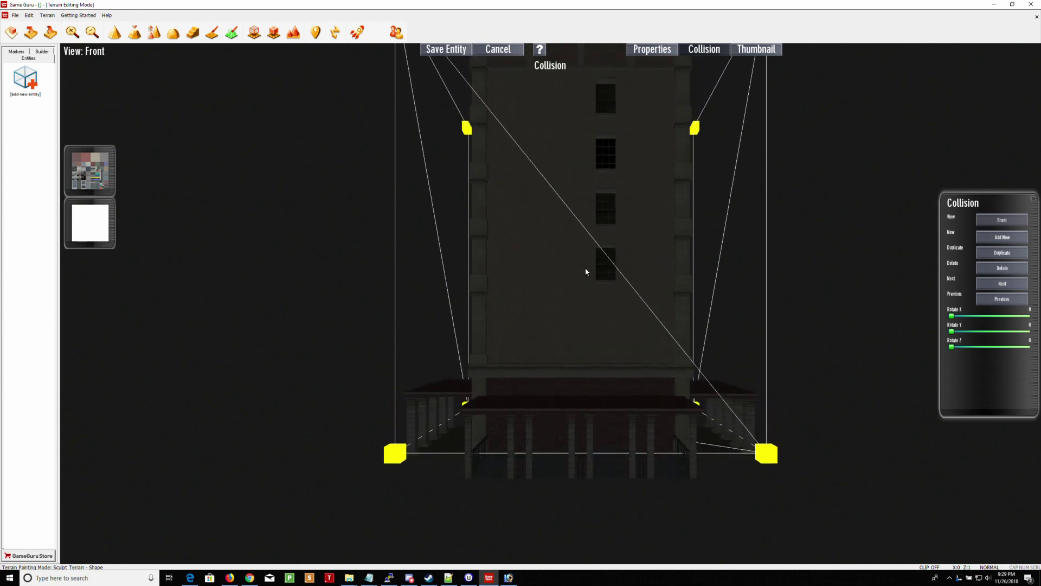
left_click_drag(395, 187, 391, 182)
key("Down")
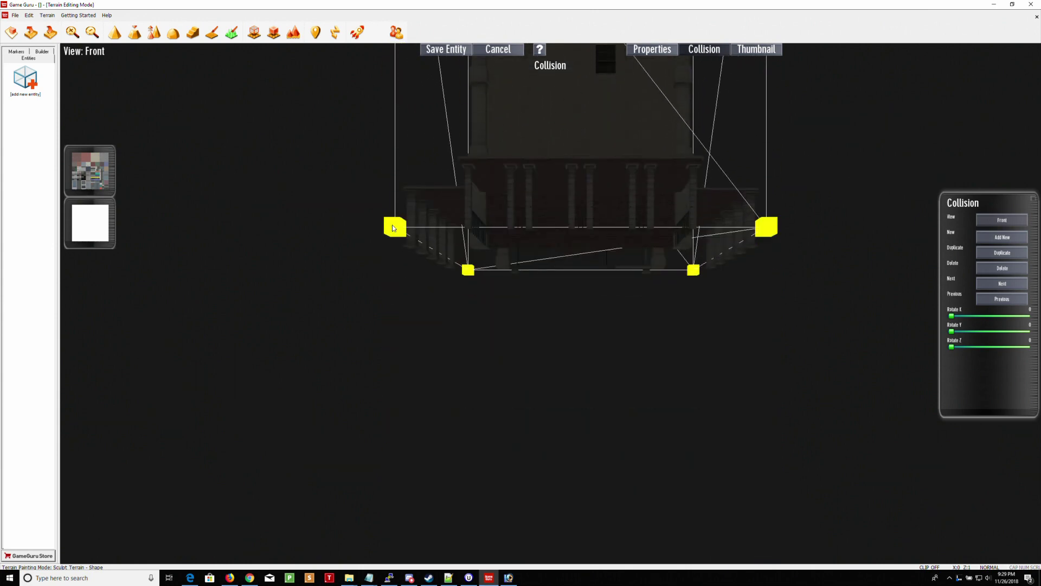
left_click_drag(393, 225, 399, 259)
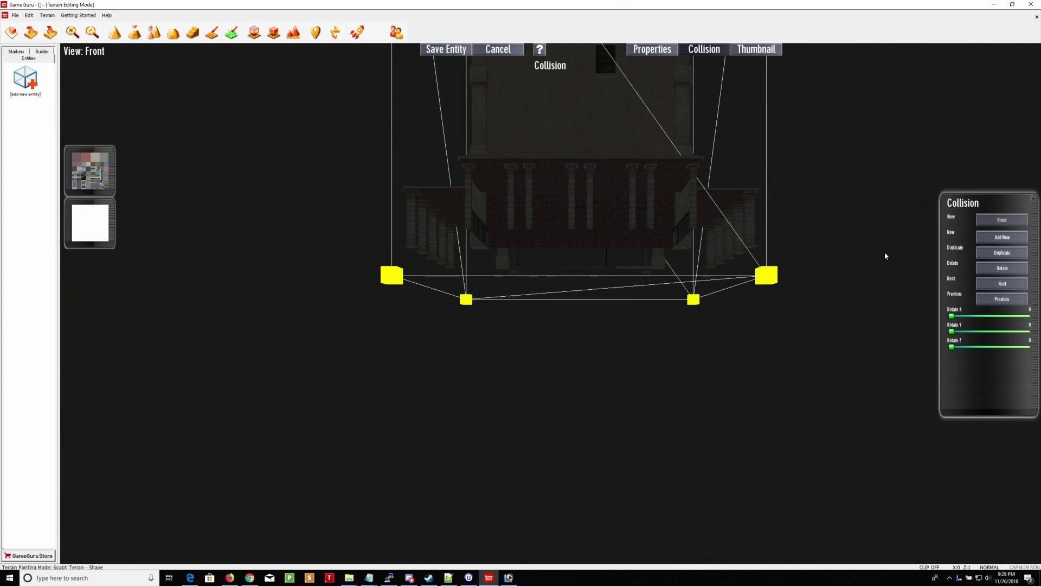
In the left view, widen the collision box so it extends past the side porch
left_click(987, 220)
left_click(980, 241)
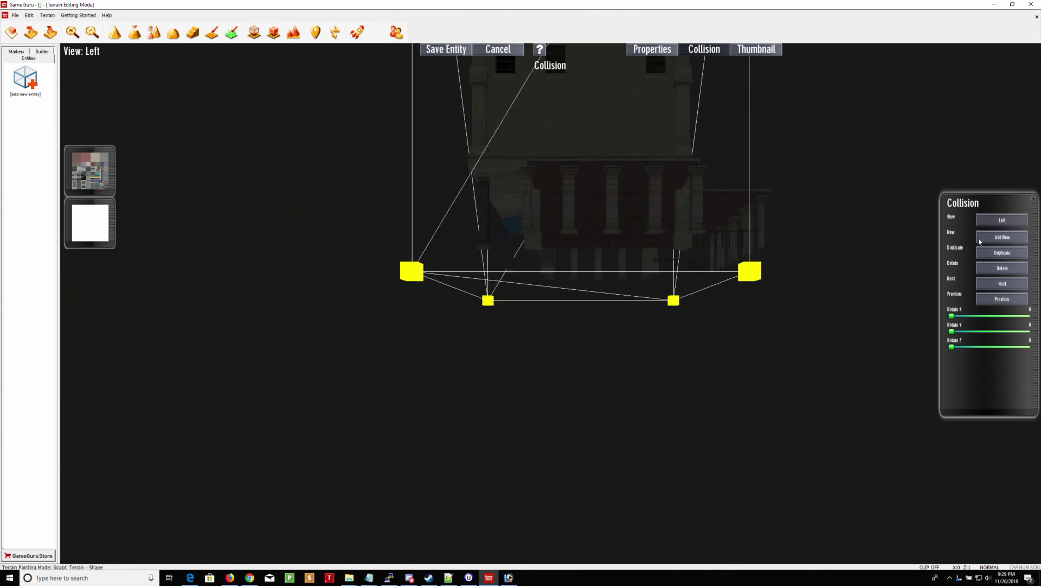
key("Down")
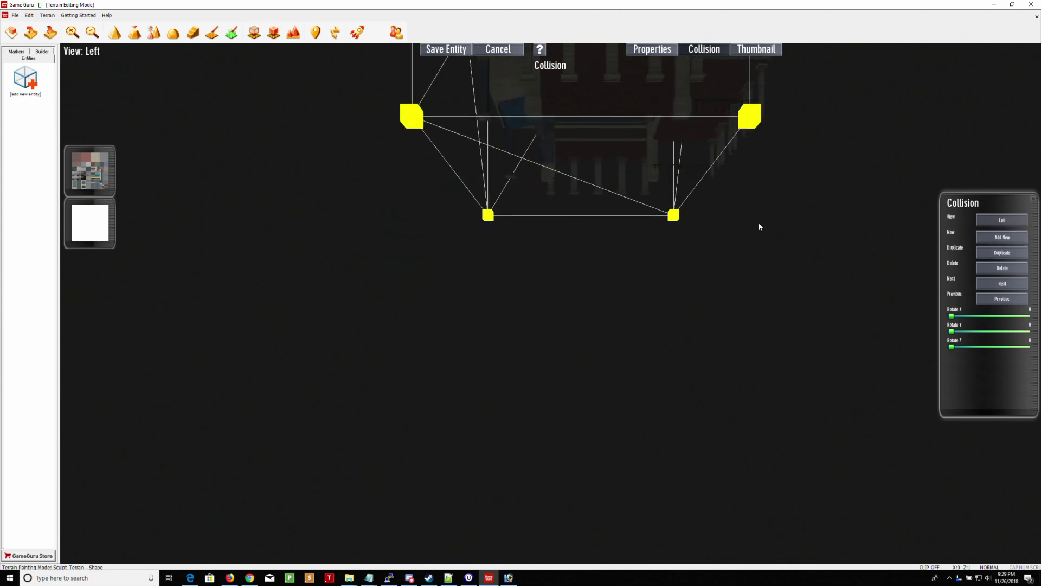
scroll(761, 227, "down", 1)
scroll(776, 271, "up", 4)
scroll(770, 390, "down", 1)
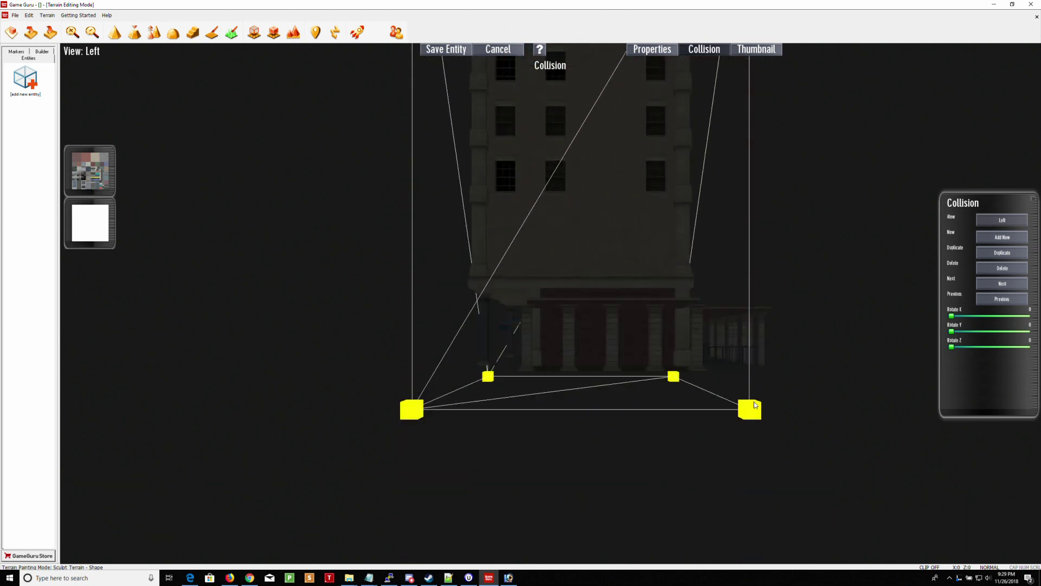
left_click_drag(756, 404, 789, 409)
Examine how the collision box encloses the building from the left, right and top views
scroll(759, 363, "up", 1)
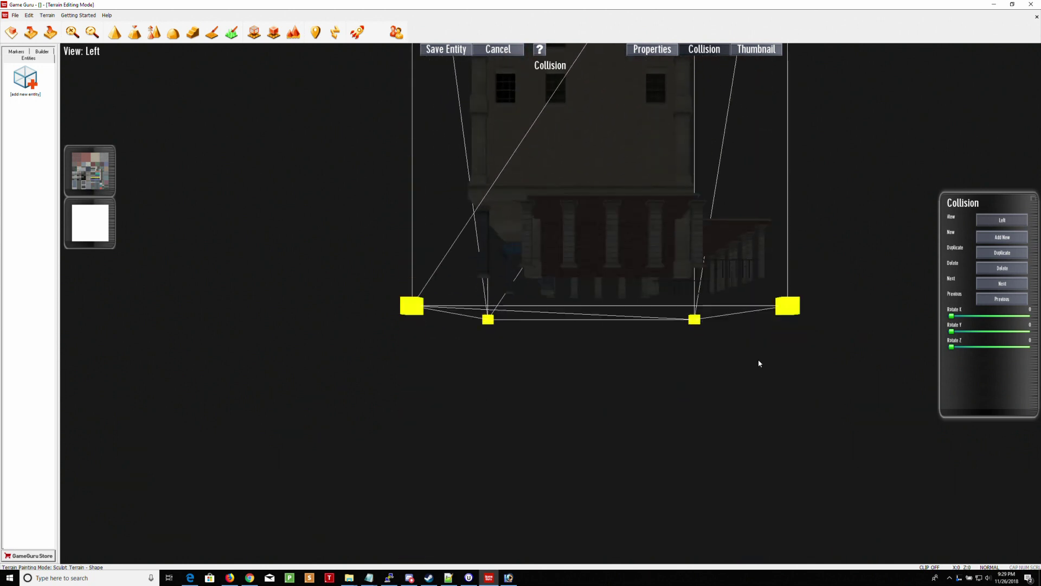
scroll(753, 344, "up", 8)
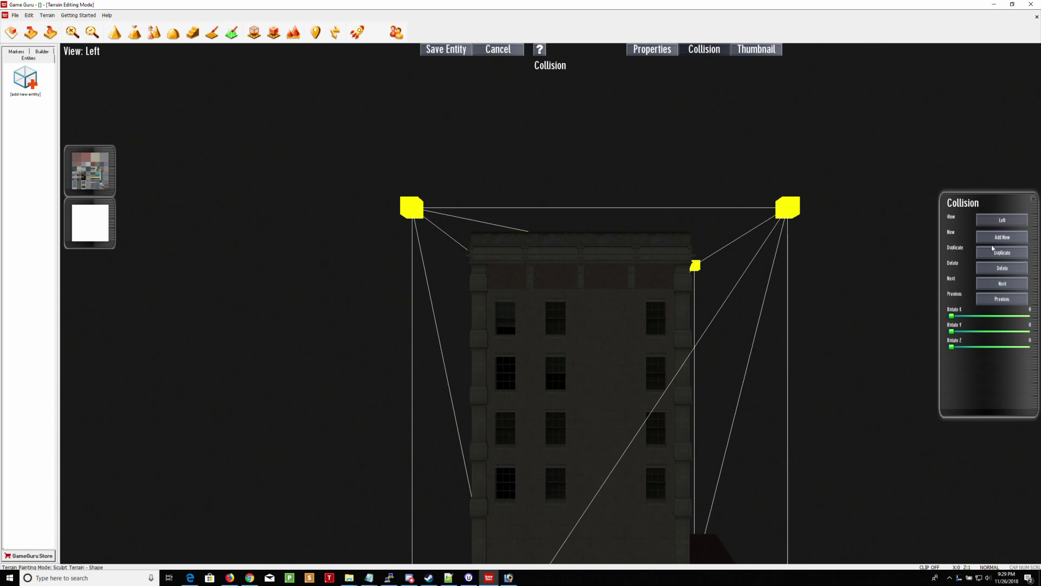
left_click(1002, 219)
left_click(998, 232)
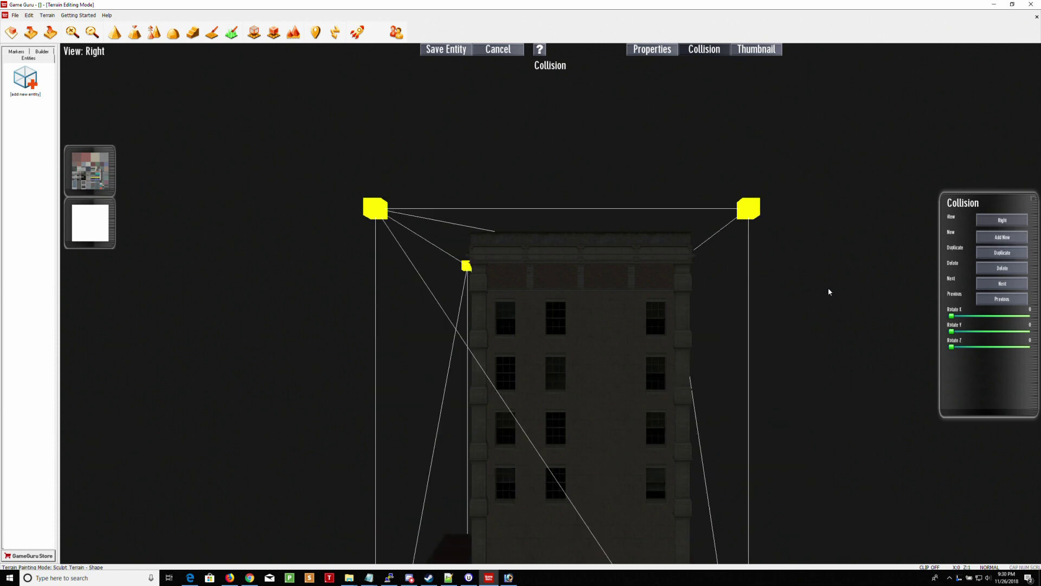
scroll(591, 367, "down", 2)
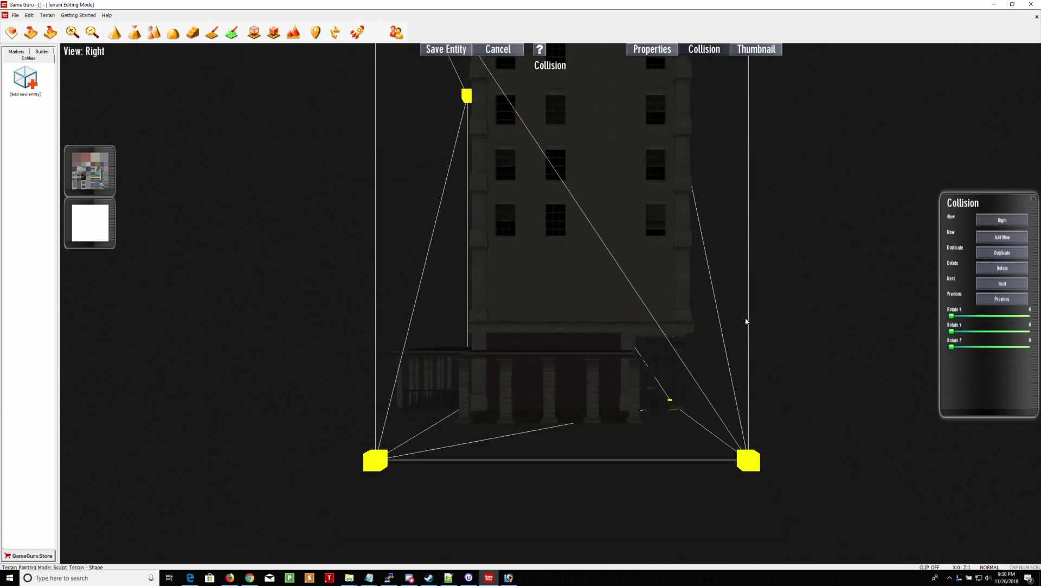
left_click(1002, 219)
left_click(997, 239)
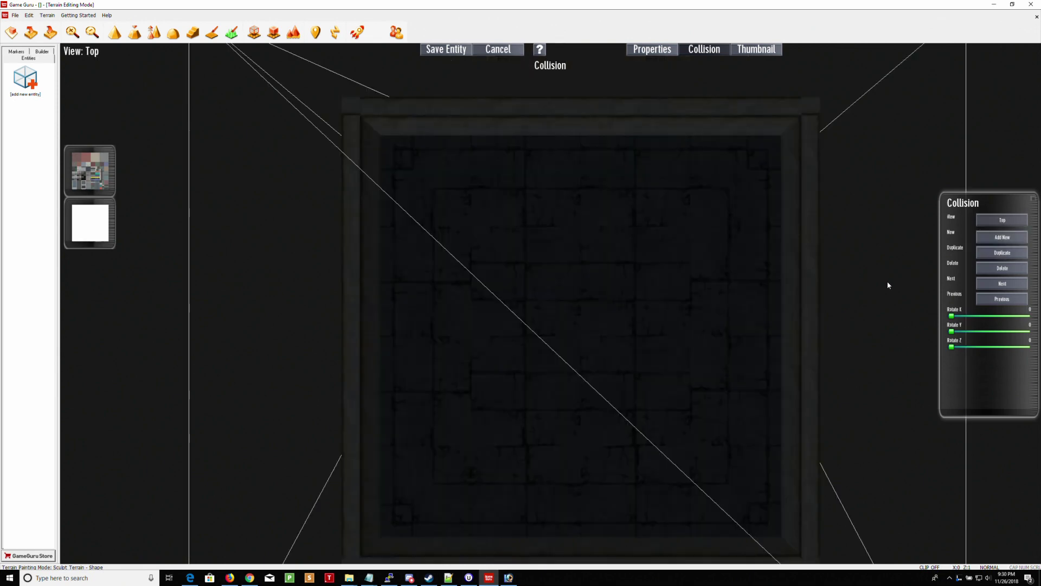
scroll(684, 296, "up", 3)
scroll(684, 296, "down", 6)
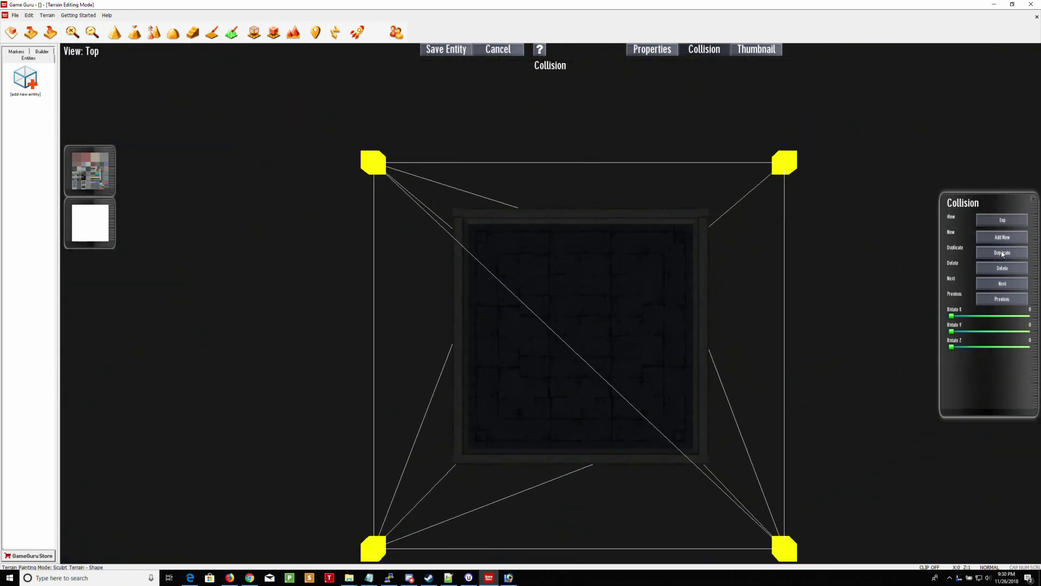
Try to rotate the entity's thumbnail about the X and Z axes, and return to the entity properties
left_click(759, 49)
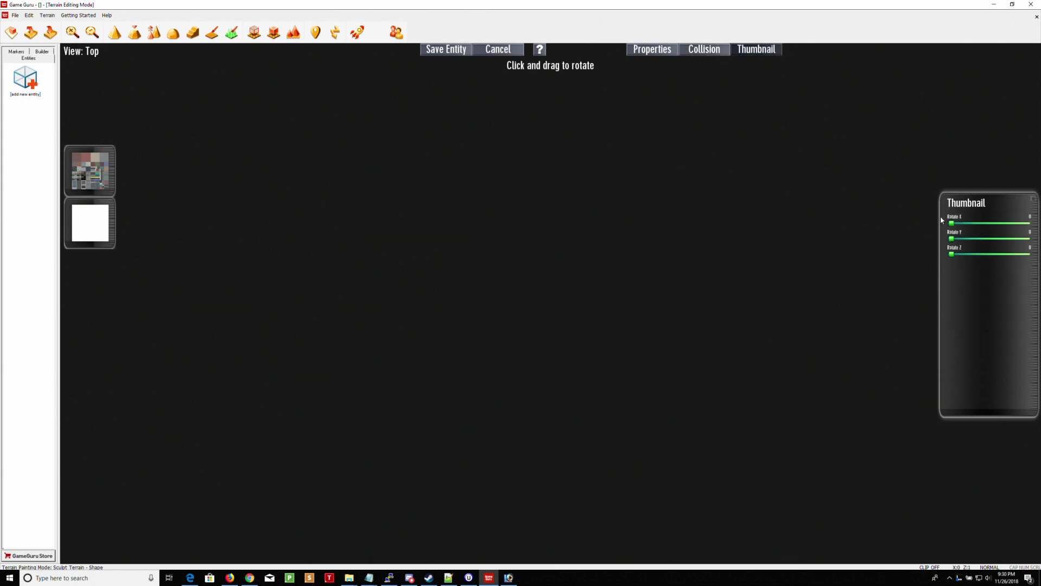
mouse_move(951, 223)
left_mouse_down()
mouse_move(1022, 223)
mouse_move(949, 229)
left_mouse_up()
left_click_drag(952, 257, 927, 251)
left_click(644, 53)
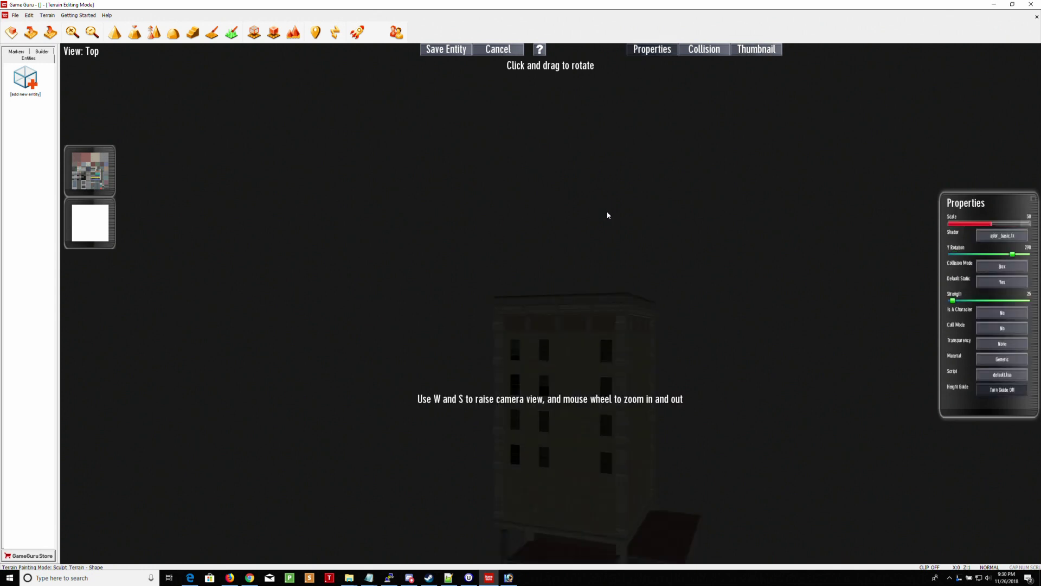
Set the building's Y rotation to about 205 so the storefront side faces the camera
key("w")
key("s")
key("w")
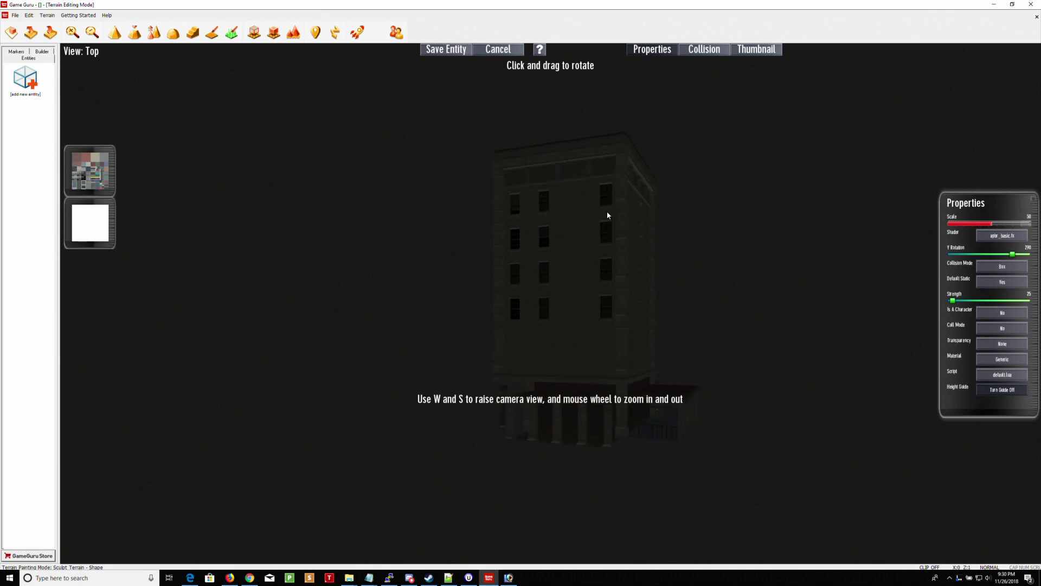
key("w")
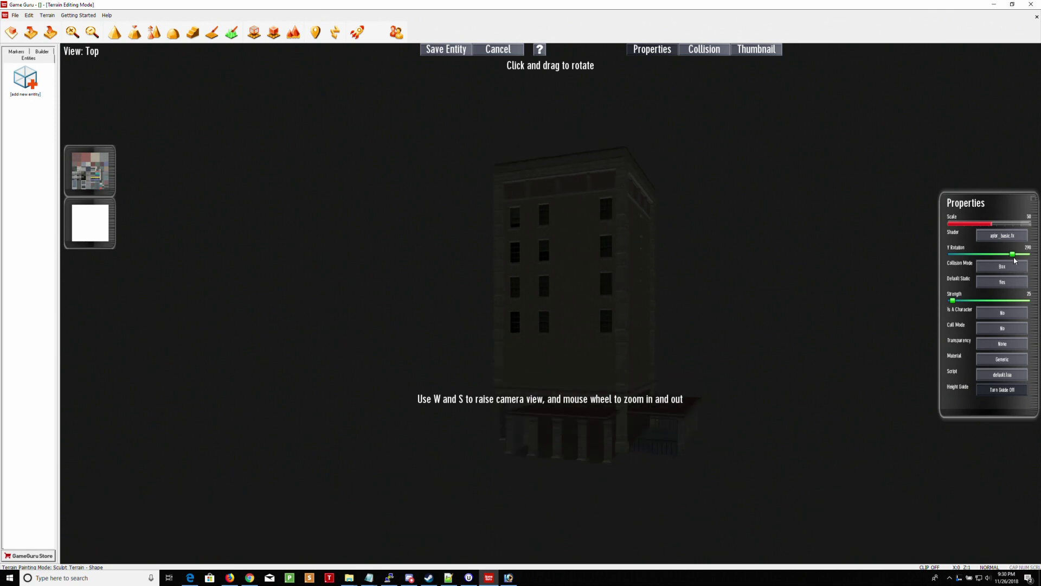
mouse_move(1013, 257)
left_mouse_down()
mouse_move(943, 260)
mouse_move(997, 258)
left_mouse_up()
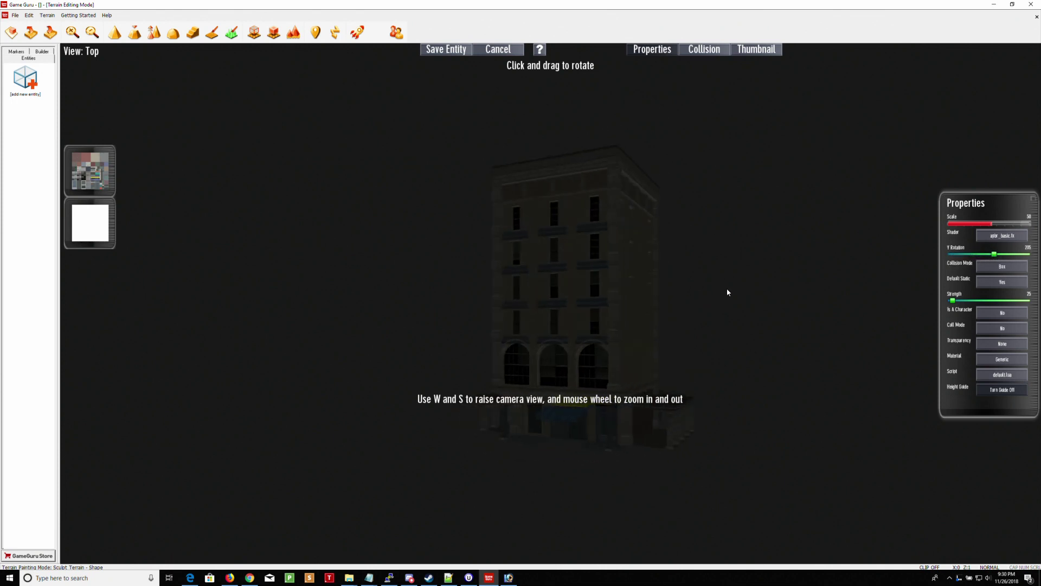
Assign new_bakery_n PNG from the Buildings folder as the building's second texture
left_click(99, 227)
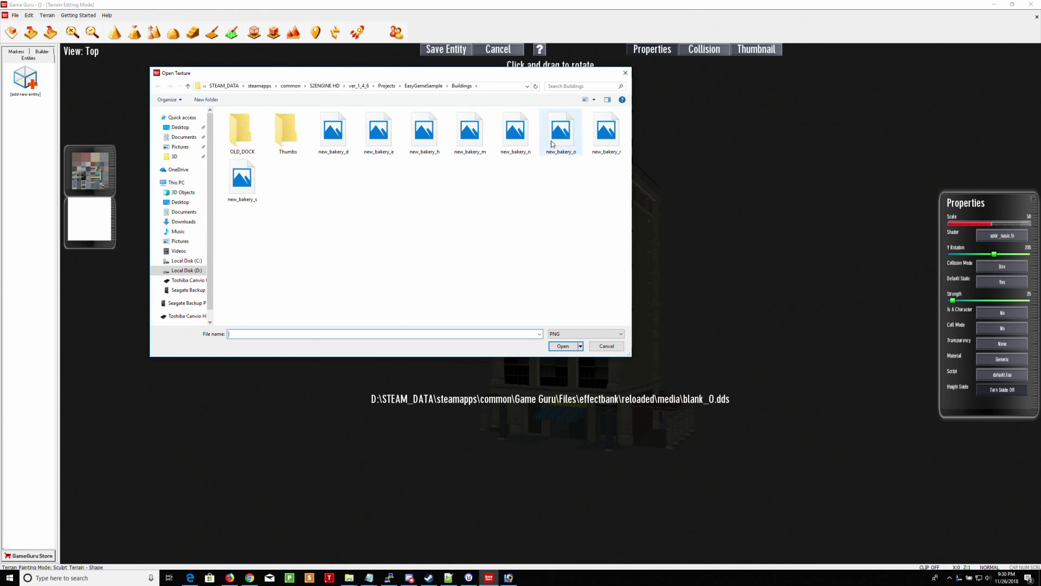
left_click(519, 137)
left_click(563, 346)
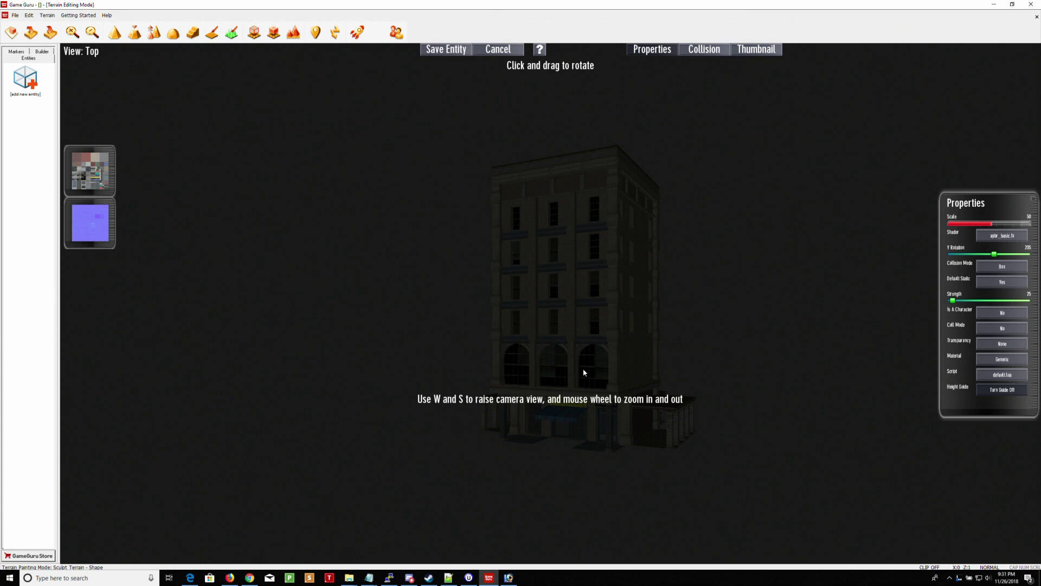
Set the building's collision mode to Polygon and begin saving the entity, browsing to Game Guru\Files\entitybank as the destination
left_click(1005, 266)
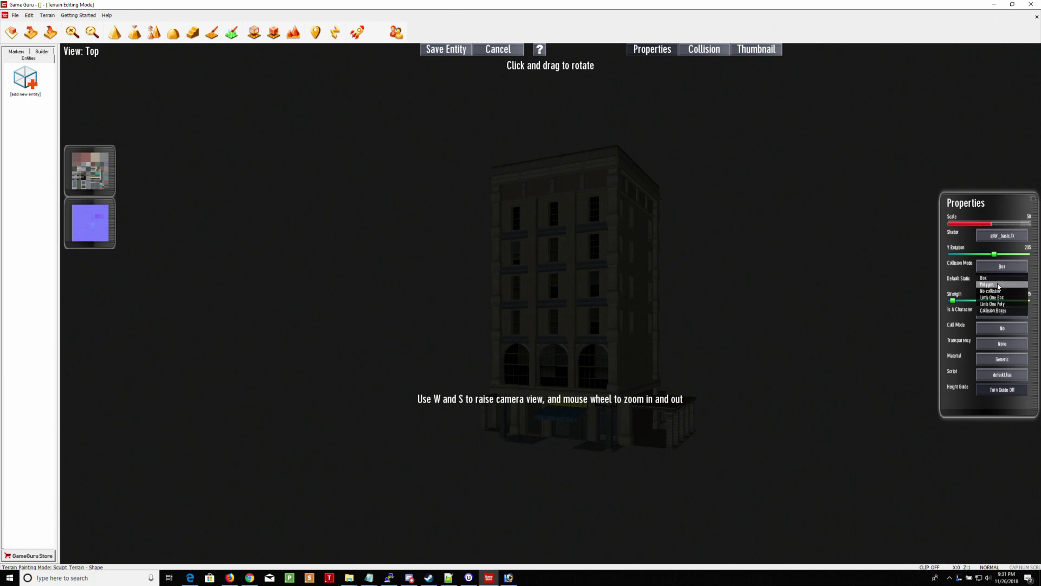
left_click(998, 284)
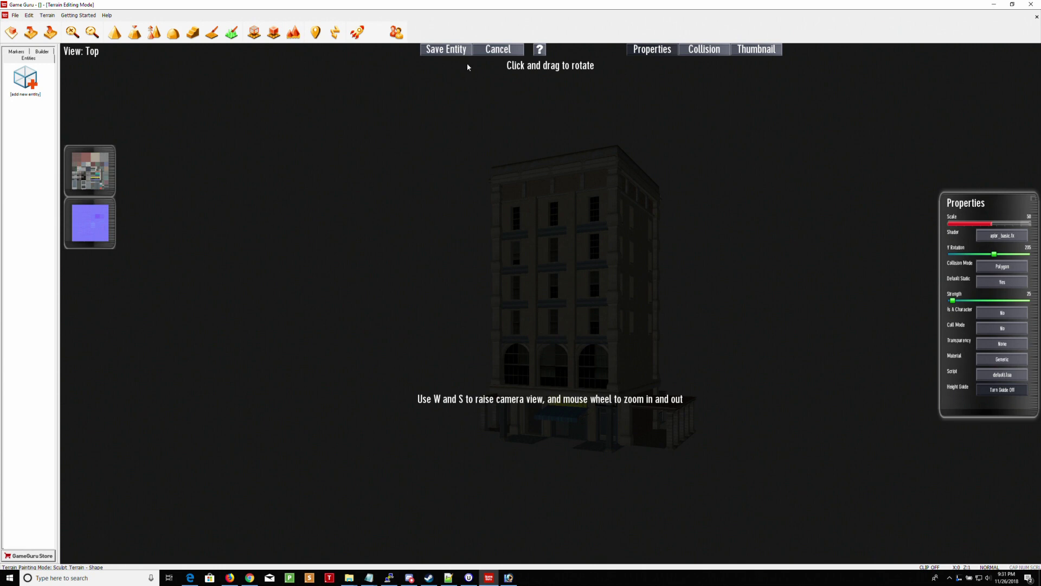
left_click(451, 51)
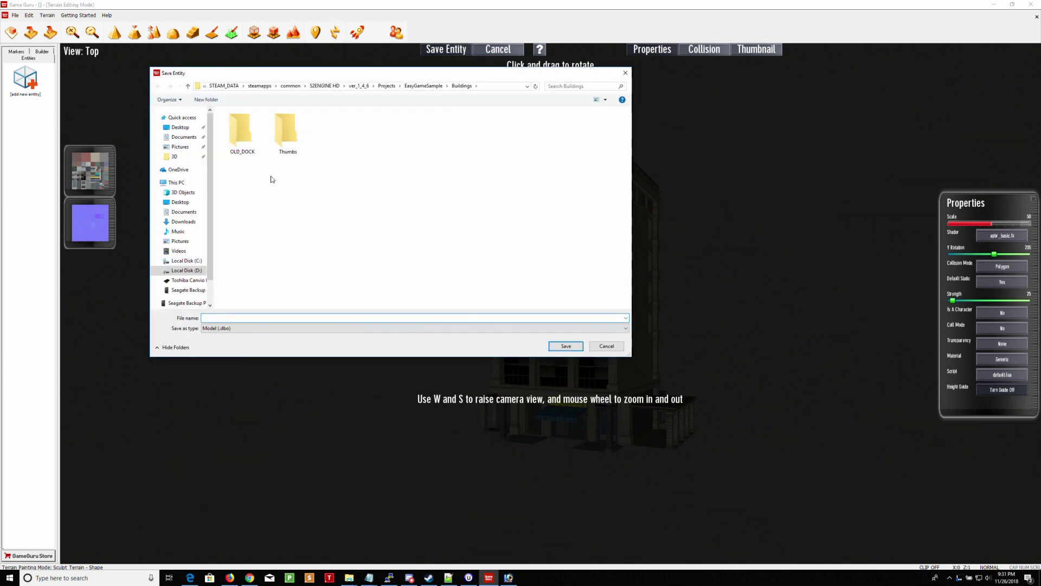
left_click(291, 86)
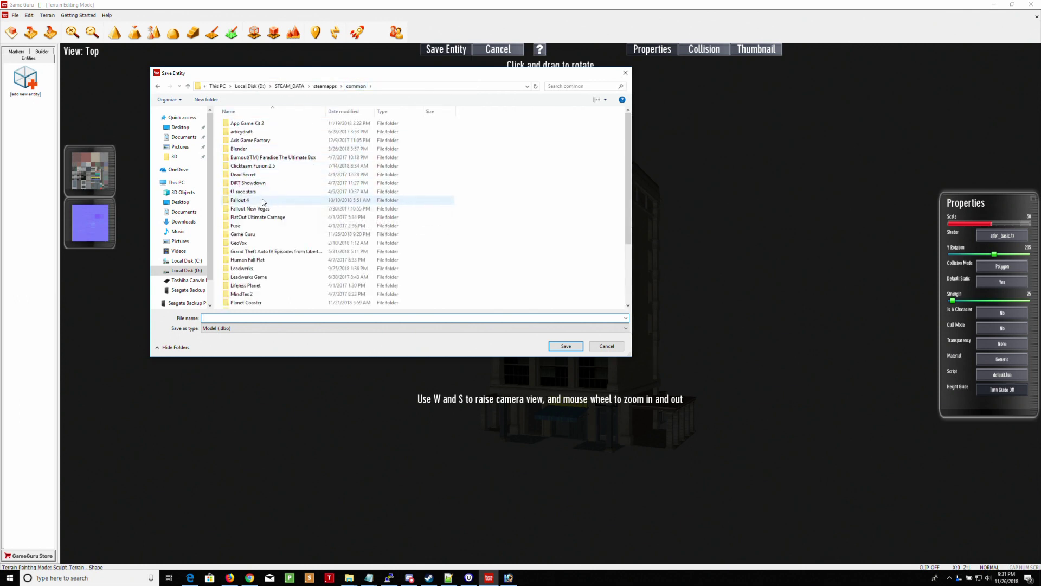
double_click(255, 234)
double_click(236, 140)
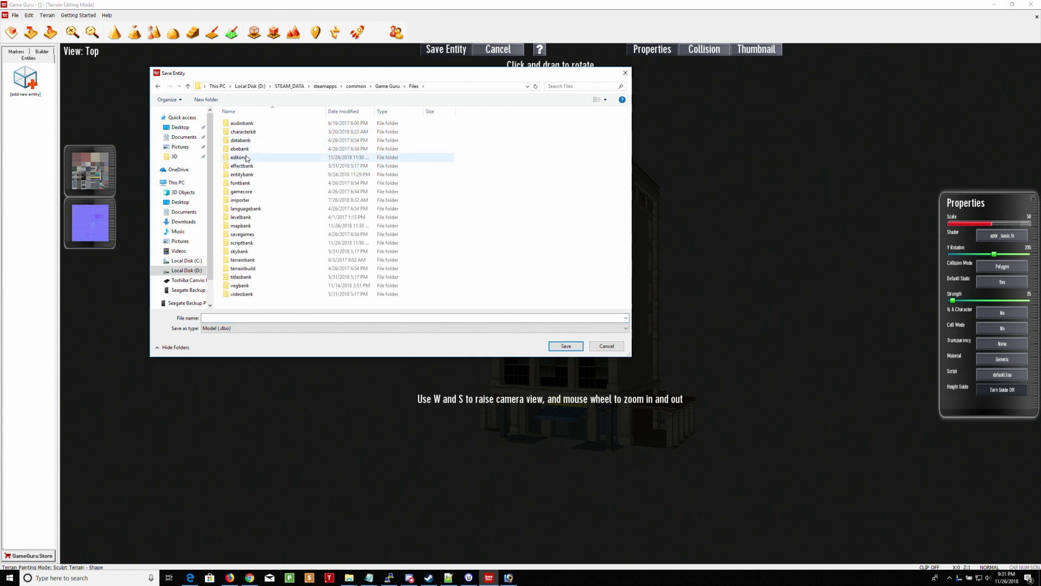
double_click(242, 174)
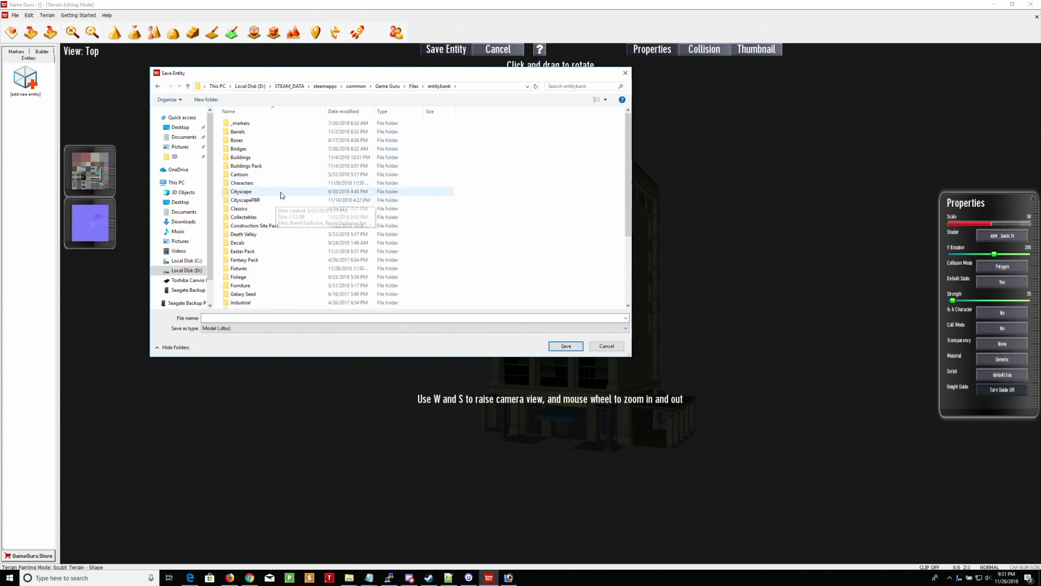
Save the entity as new_bakery in the Buildings folder of the entitybank
scroll(275, 230, "down", 4)
scroll(277, 245, "up", 2)
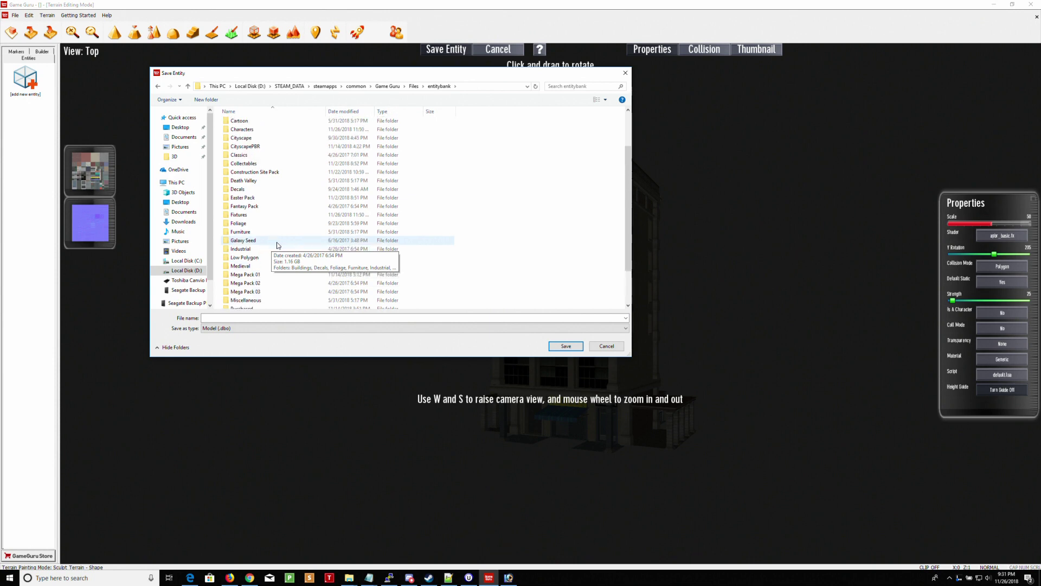
scroll(276, 243, "up", 2)
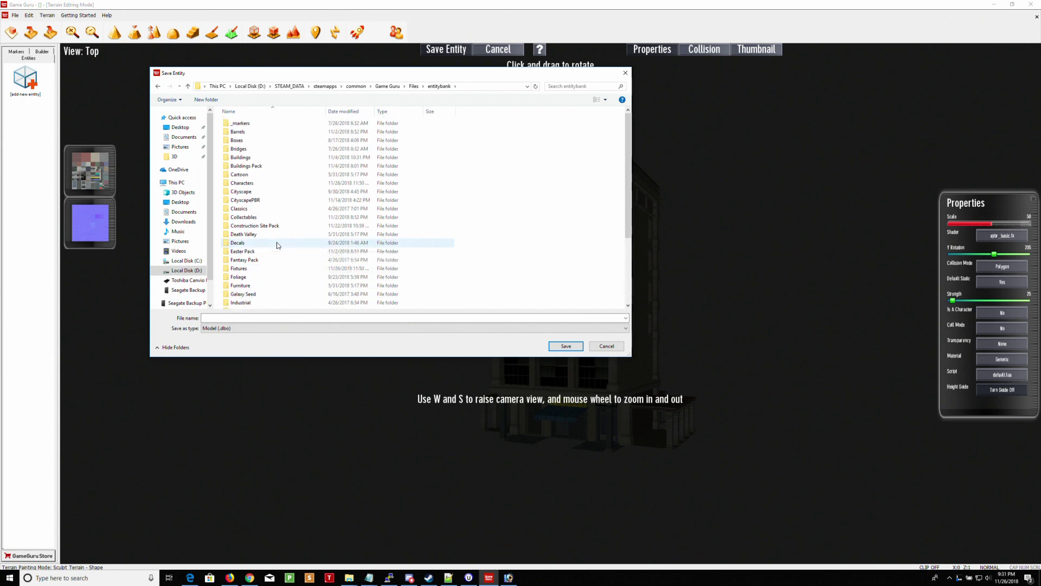
left_click(243, 157)
double_click(243, 157)
left_click(246, 318)
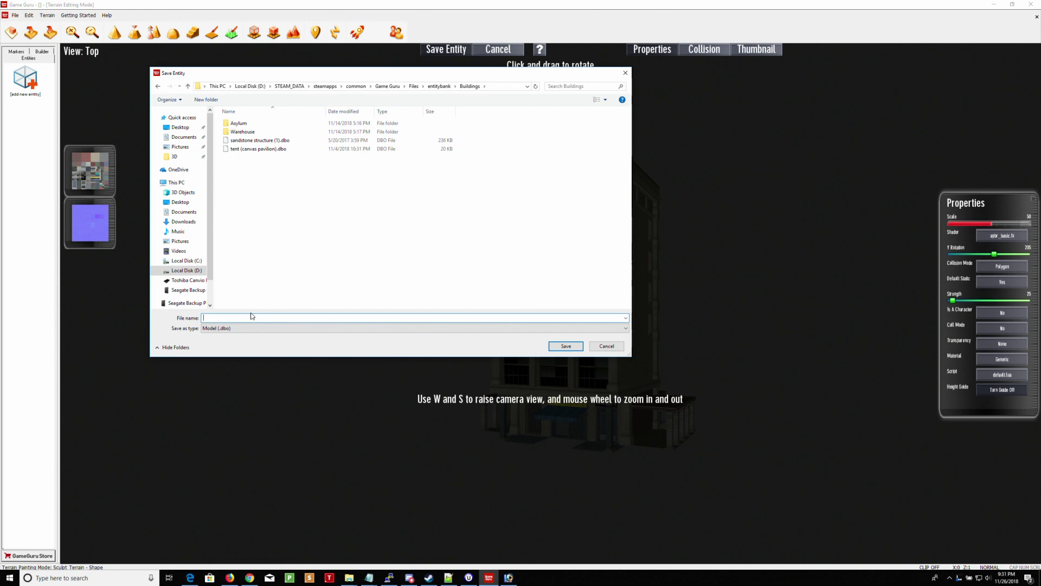
type("new_bakery")
key("Return")
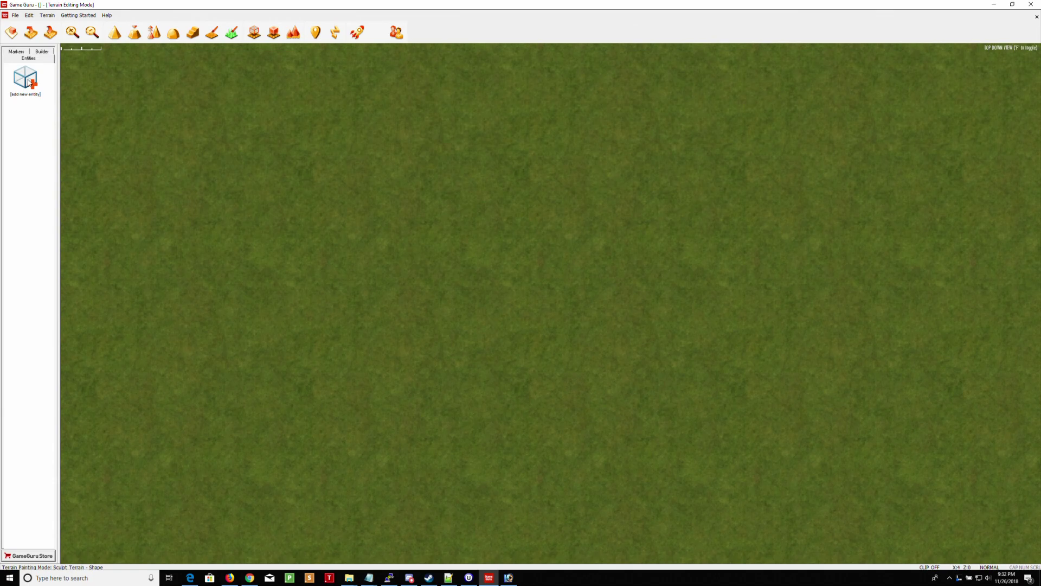
Add new_bakery from the Buildings category of the entity library and place it on the grass terrain
left_click(29, 82)
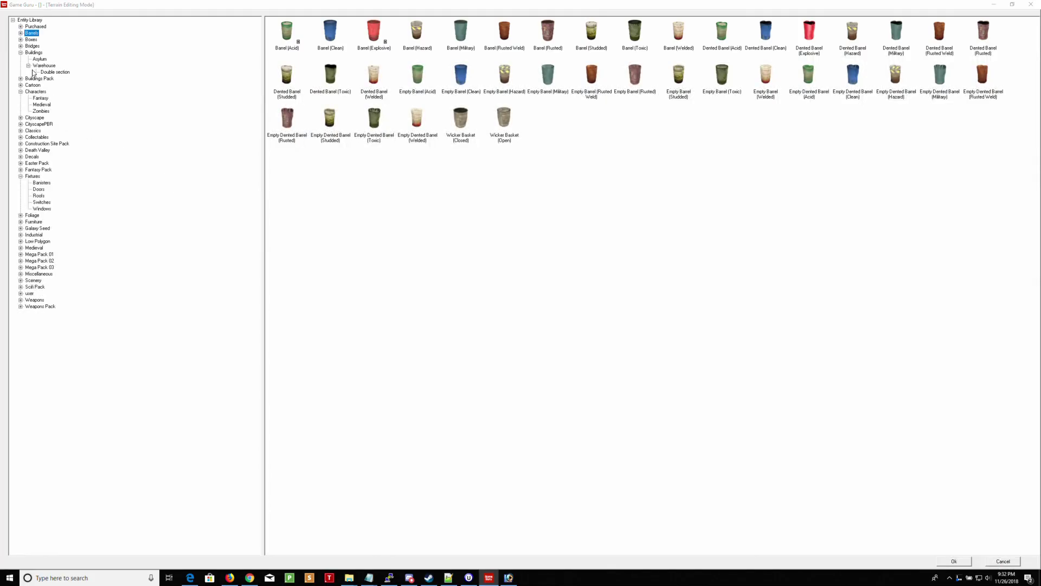
left_click(33, 52)
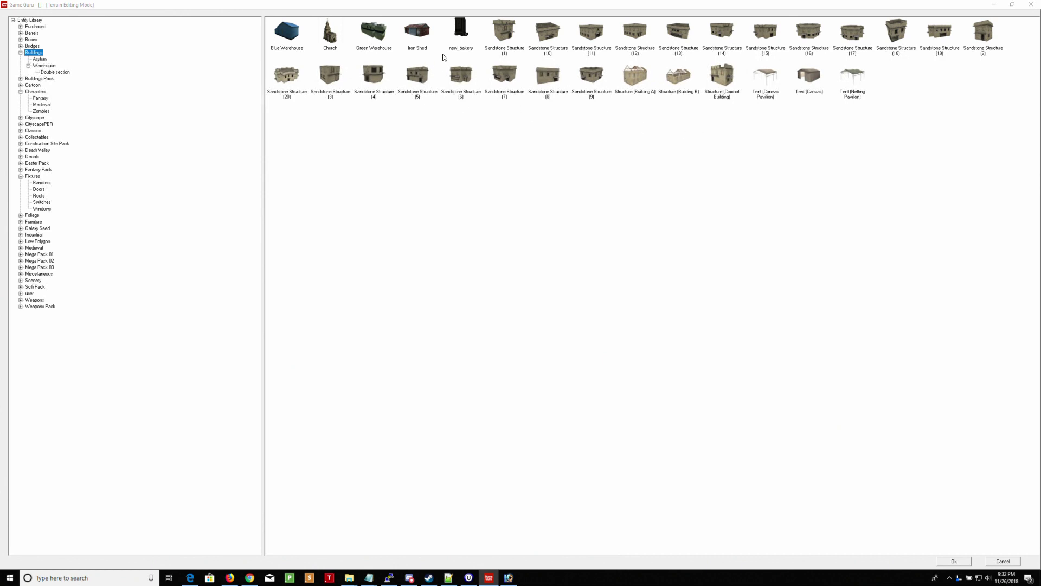
left_click(468, 33)
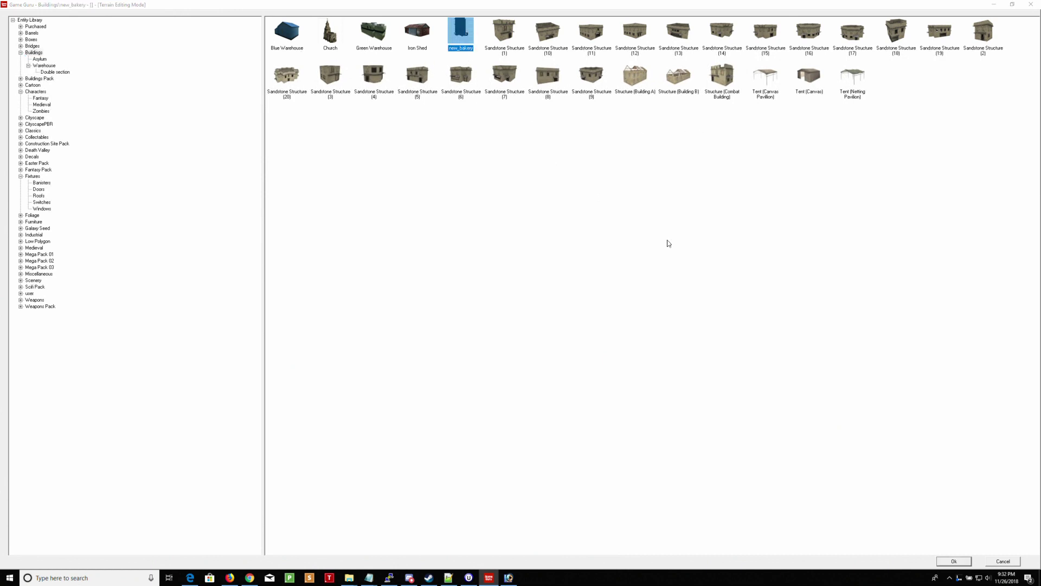
left_click(952, 561)
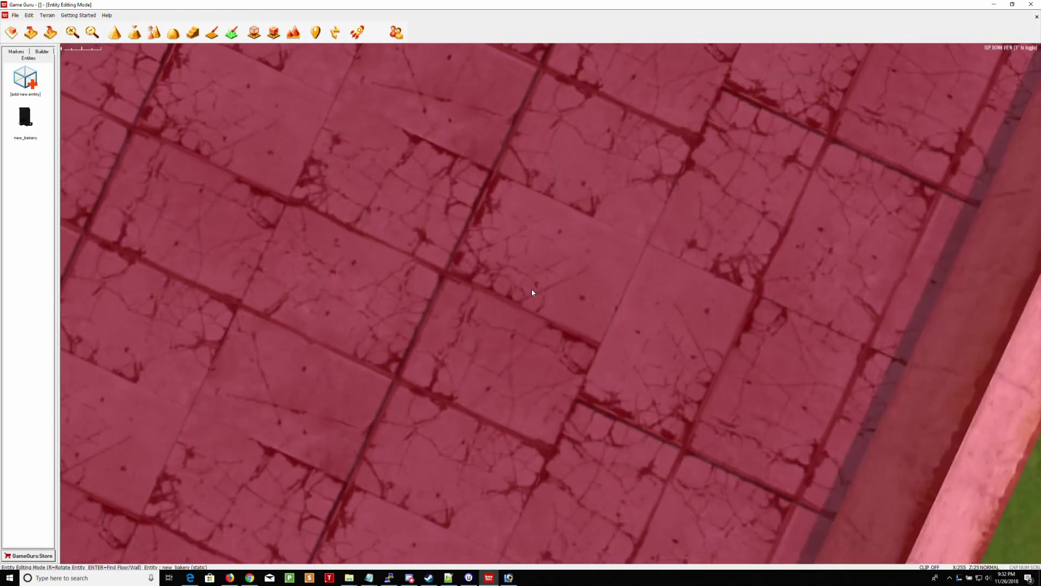
left_click(520, 301)
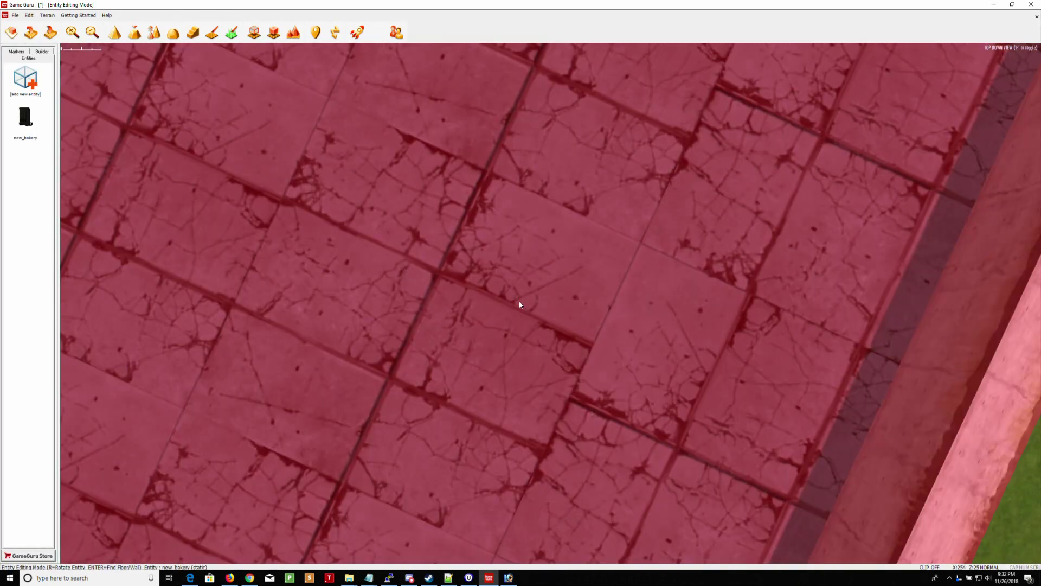
Examine the placed bakery from above and in free flight view, moving around it to the storefront side
scroll(515, 303, "down", 10)
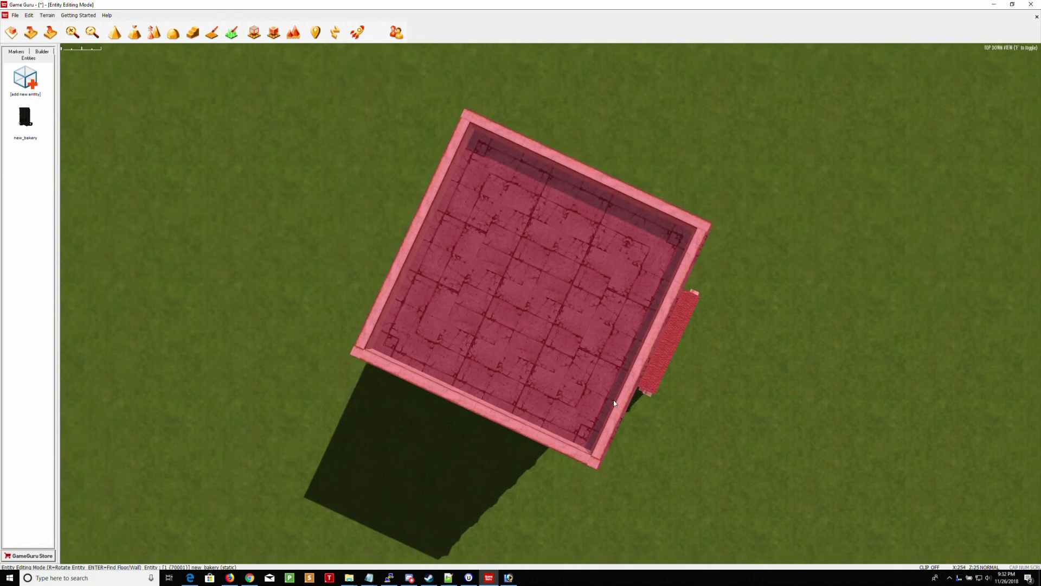
key("f")
right_click_drag(715, 445, 965, 375)
key("w")
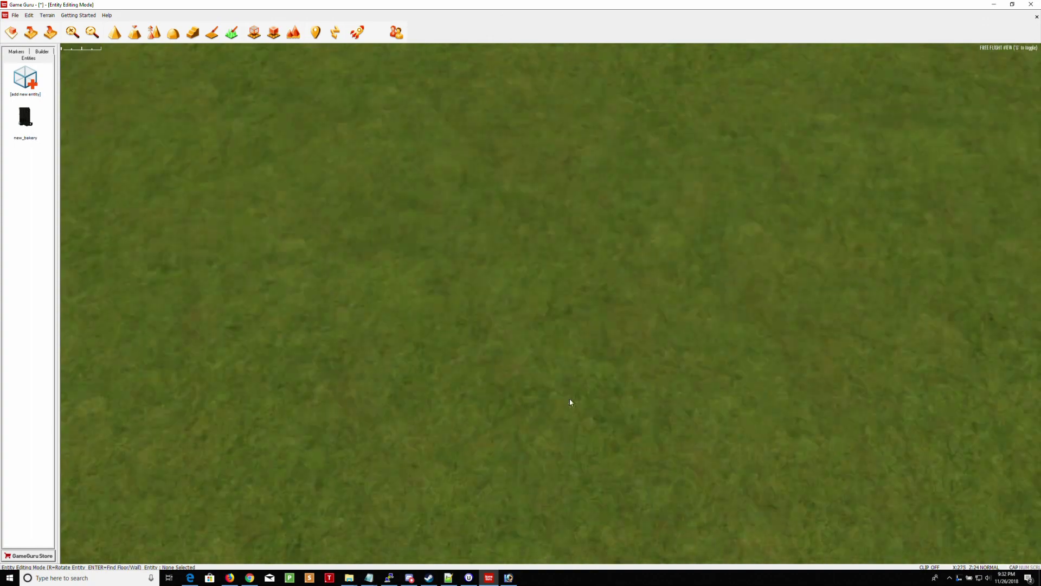
right_click_drag(569, 402, 505, 461)
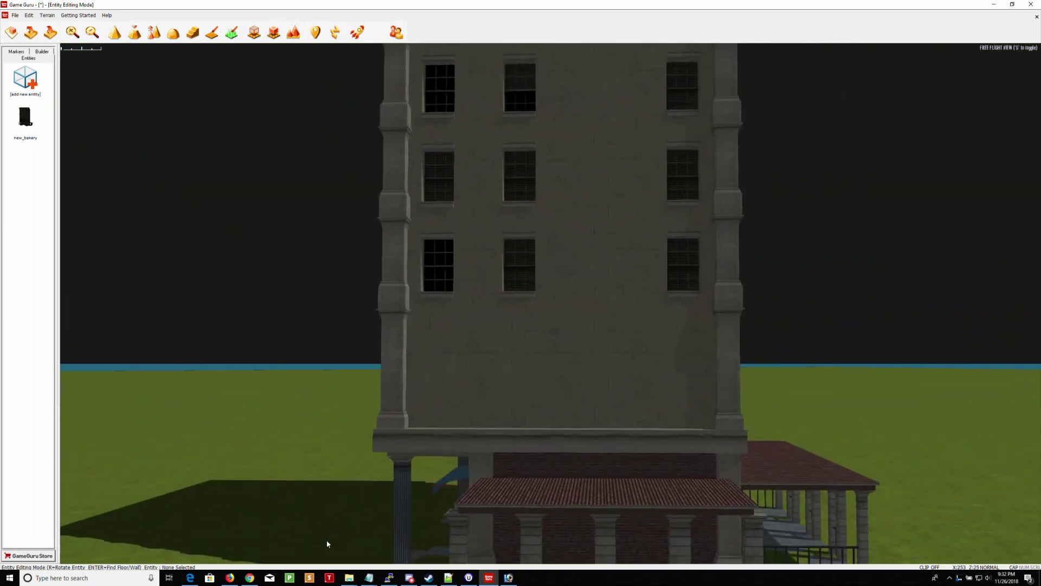
key("s")
right_click_drag(450, 498, 5, 507)
key("d")
right_click_drag(580, 423, 564, 492)
left_click(568, 399)
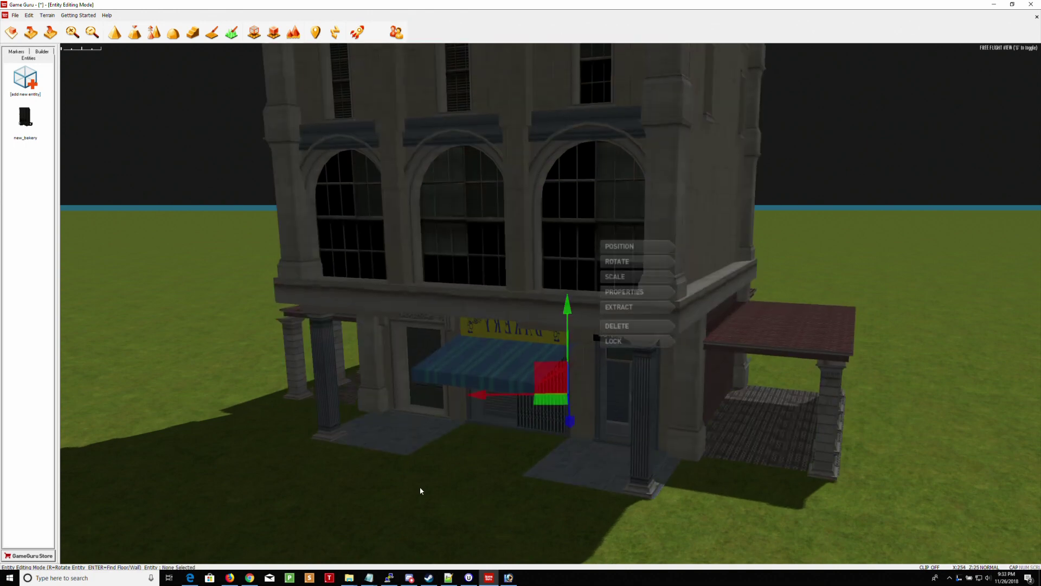
left_click(275, 424)
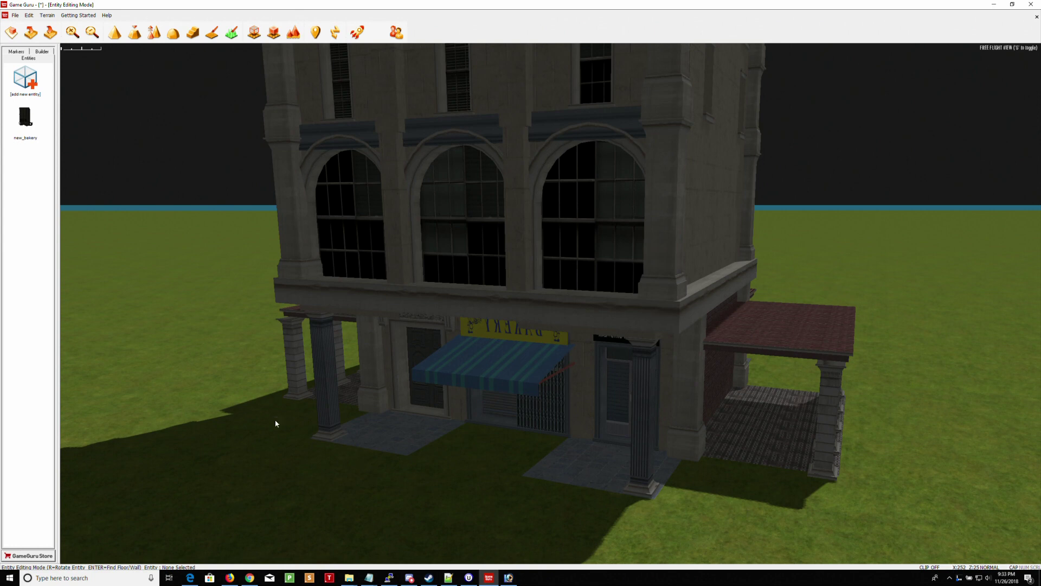
Place a Player Start marker on the grass in front of the bakery's storefront and launch the test level
left_click(16, 51)
left_click(24, 84)
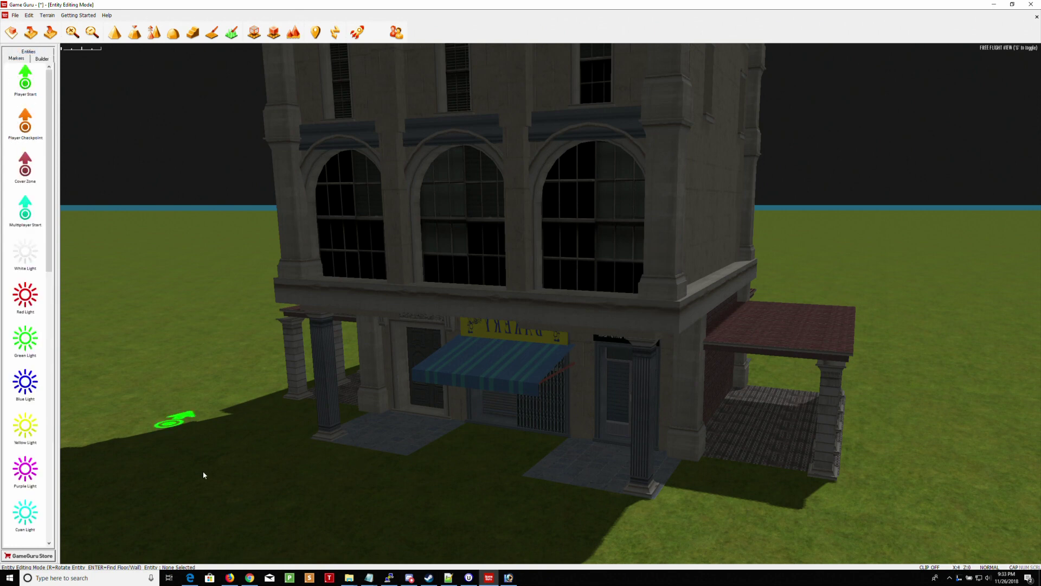
left_click(439, 539)
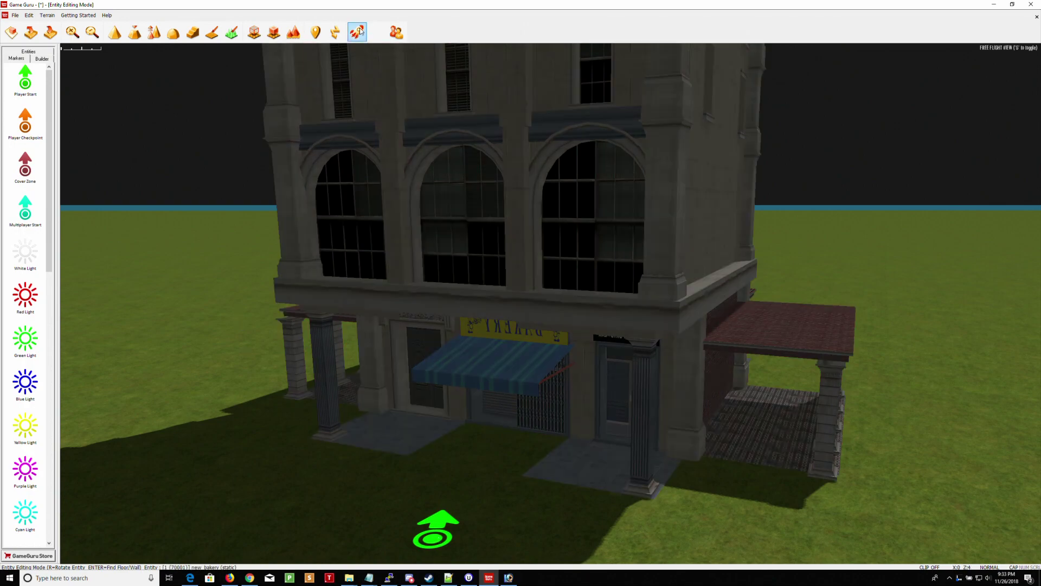
left_click(357, 32)
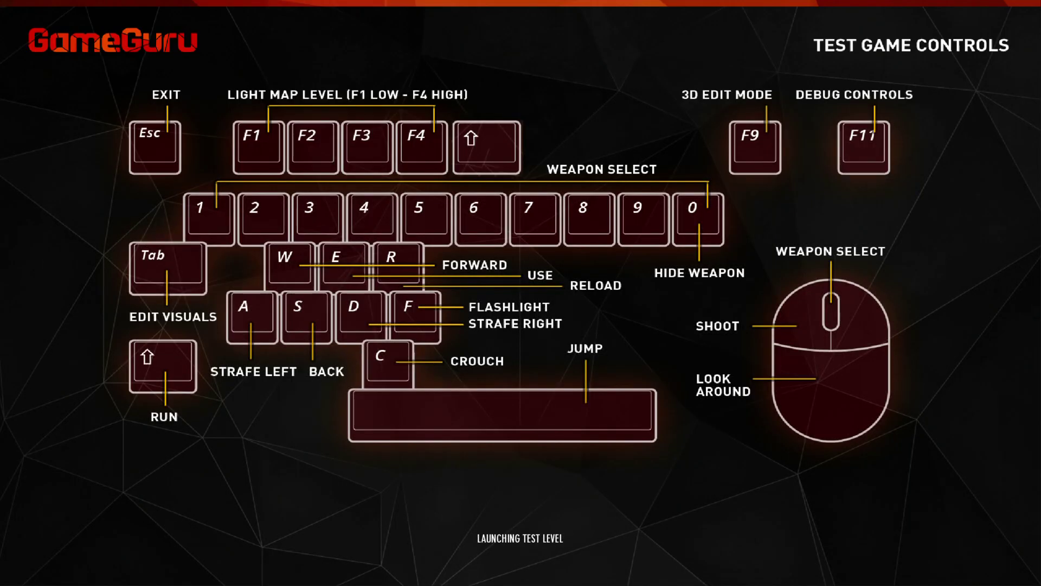